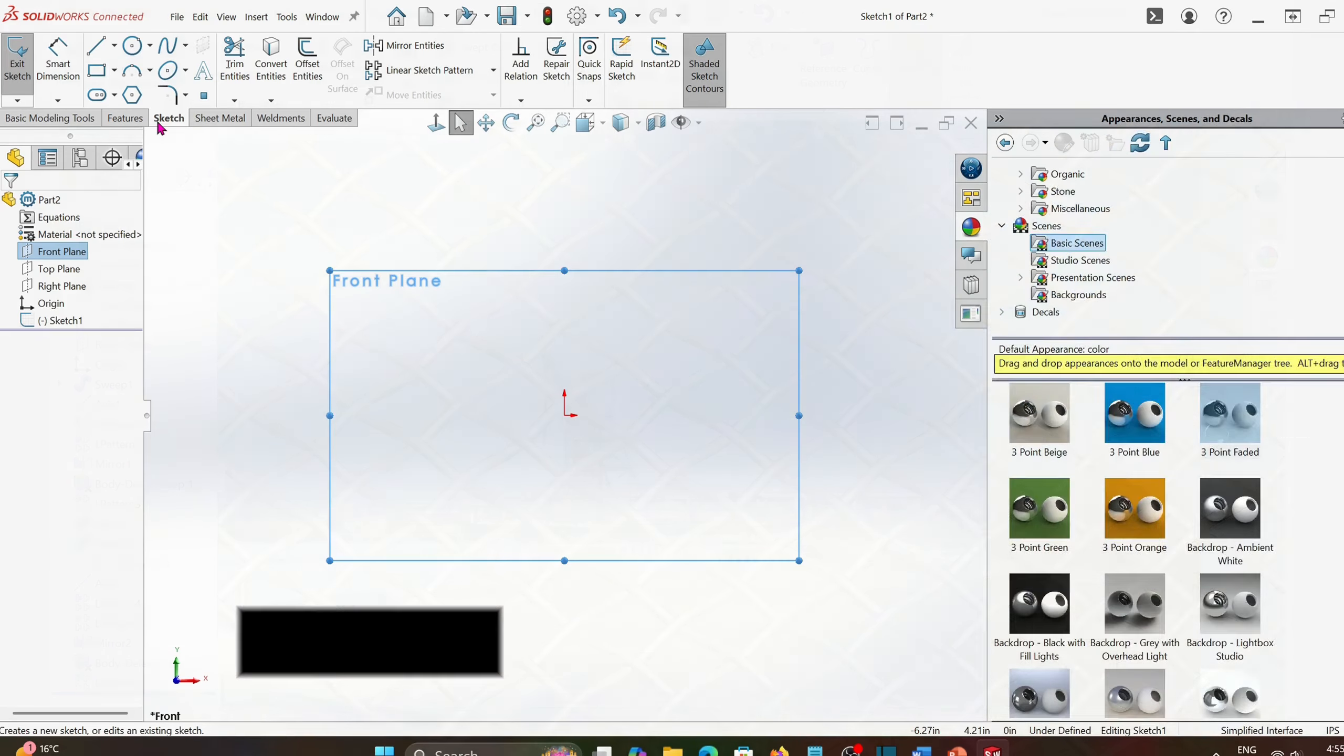
- Create an explicit equation driven curve y = 0.25*cos(x) on the front plane, with x from 0 to pi*20
click(186, 49)
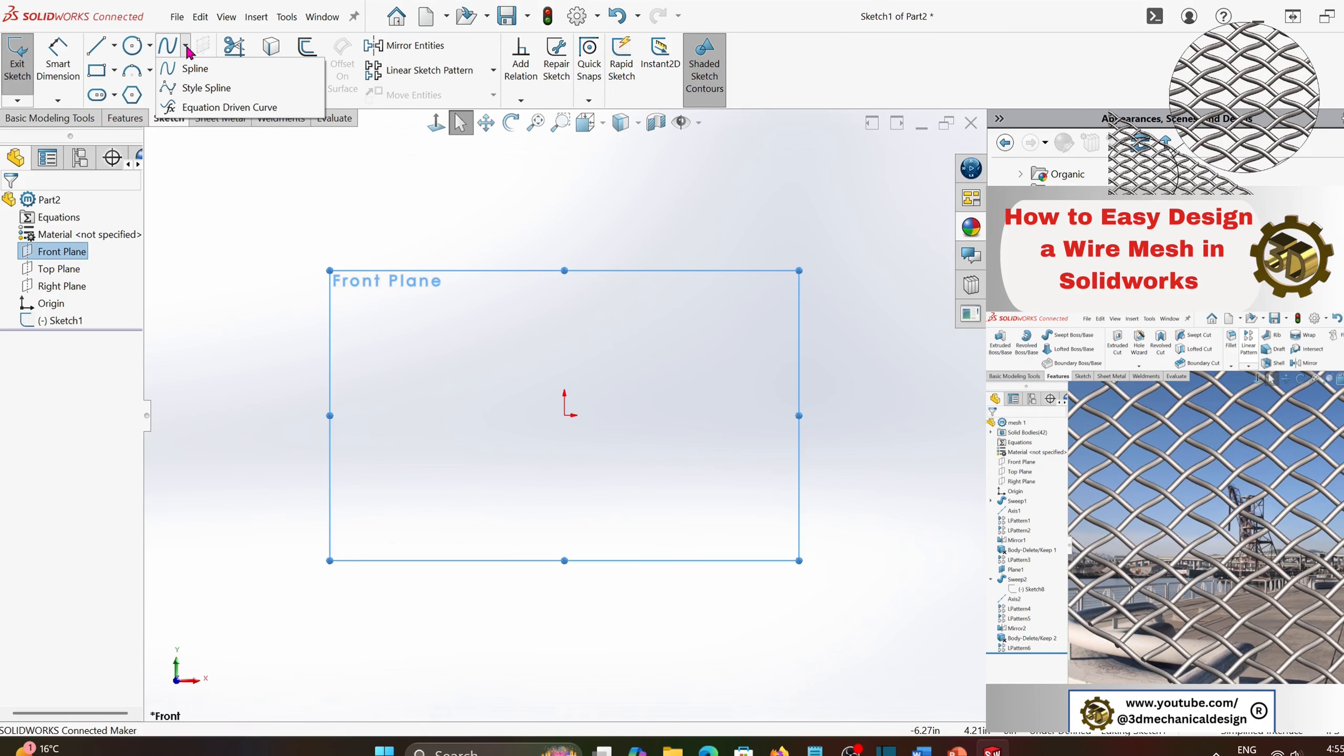
click(255, 109)
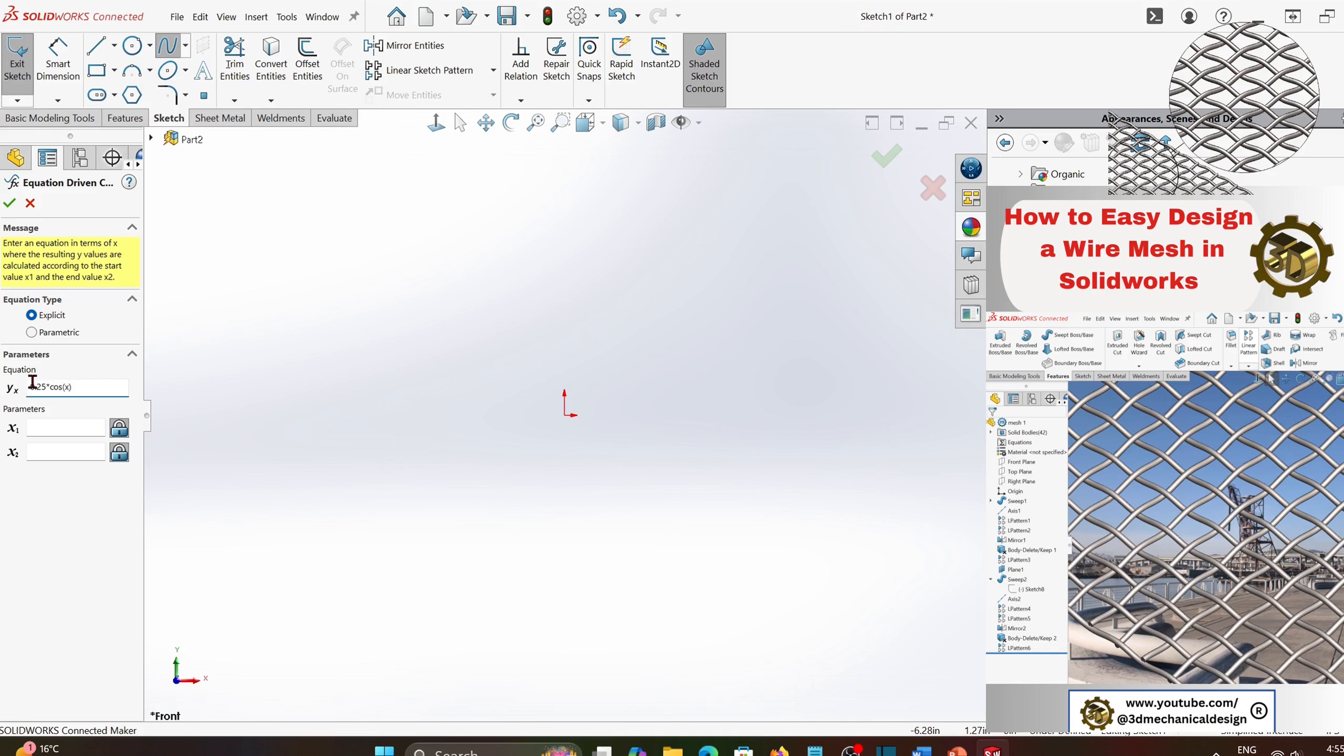
click(73, 432)
click(62, 453)
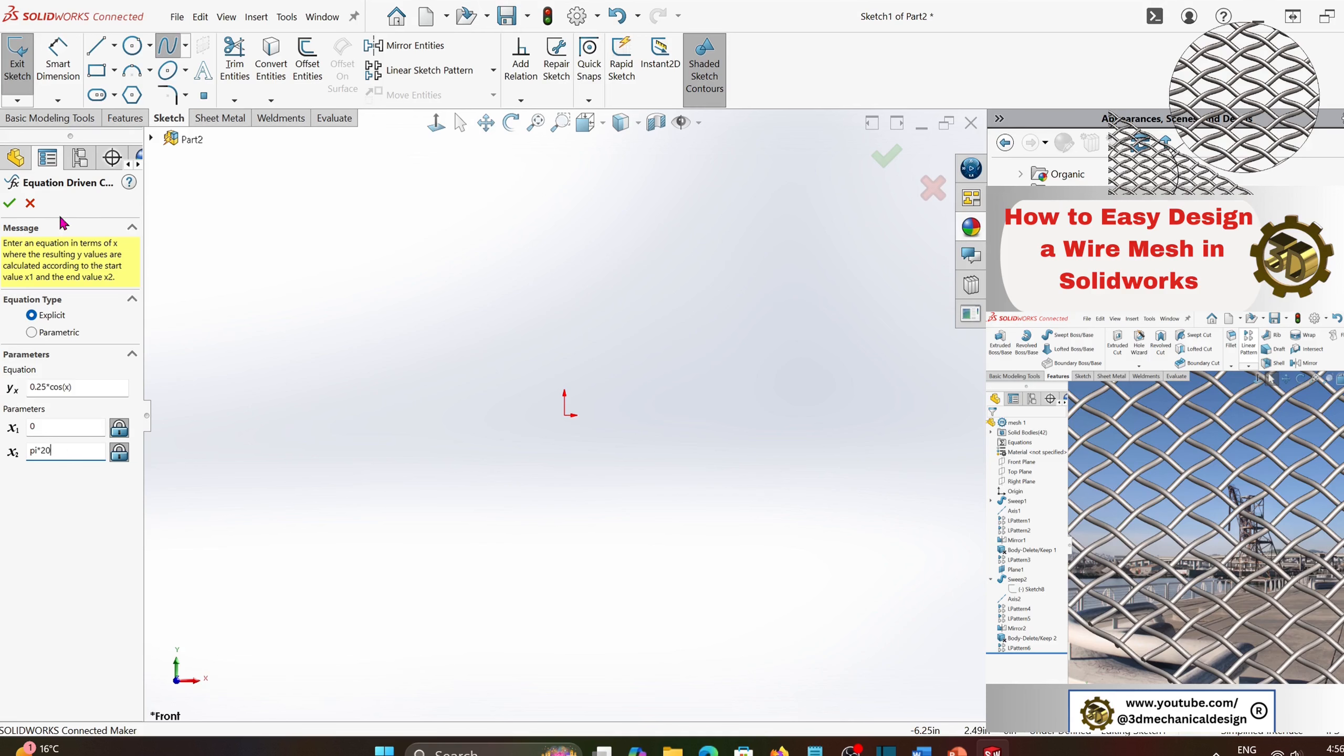
click(9, 203)
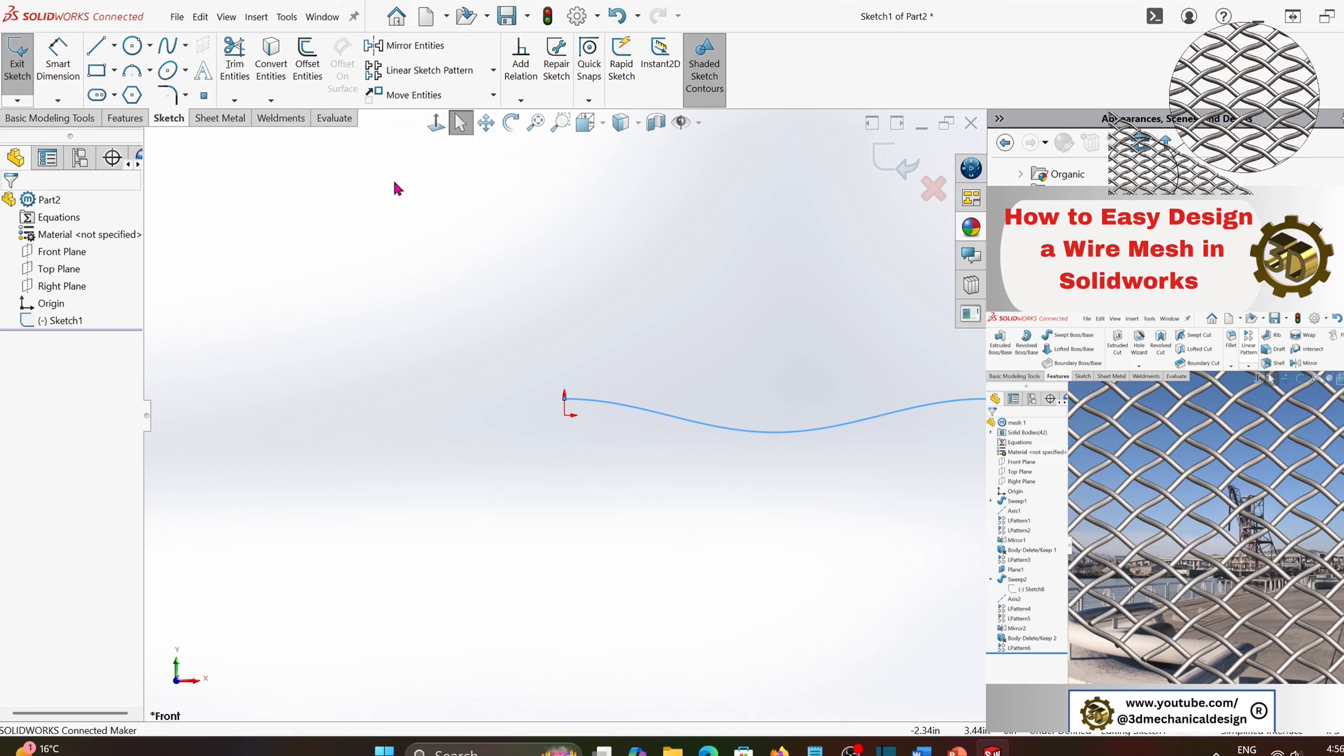
- Sketch a vertical centerline from the cosine curve's start point down to the origin
click(114, 46)
click(108, 74)
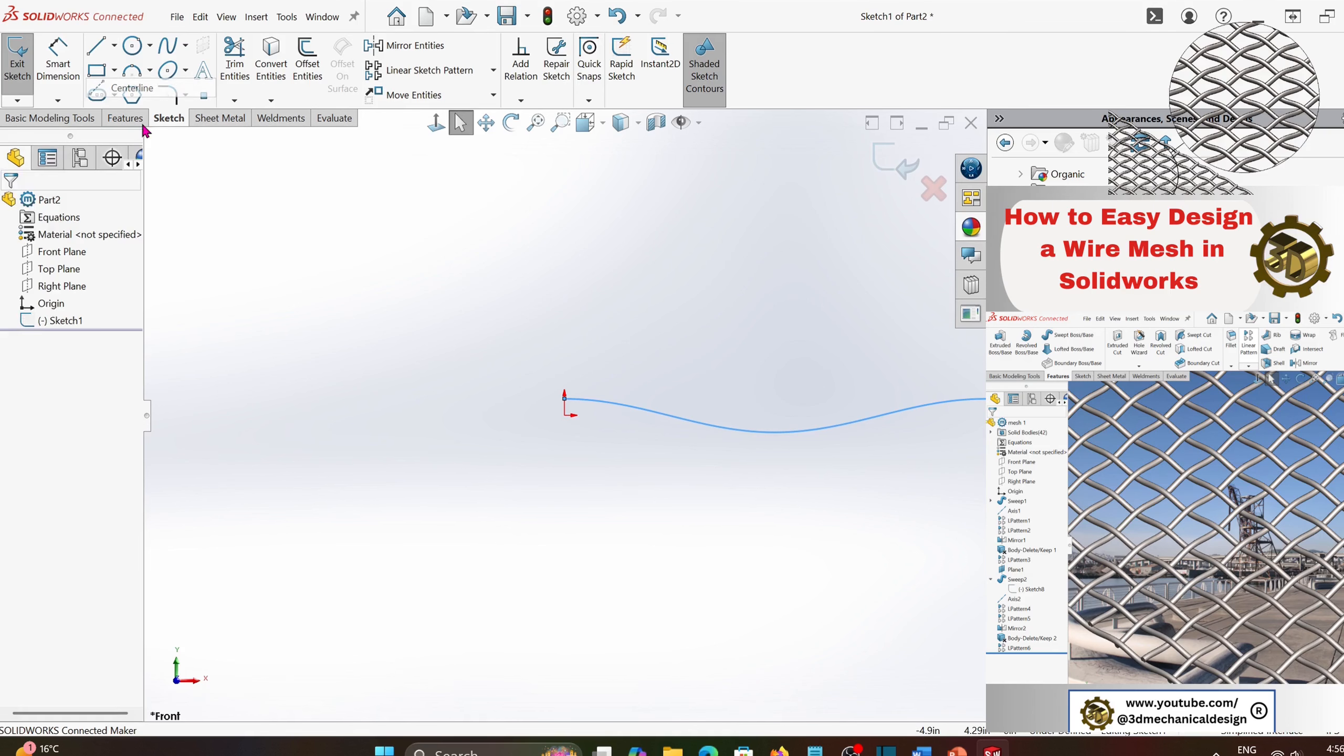
scroll(529, 392, down, 3)
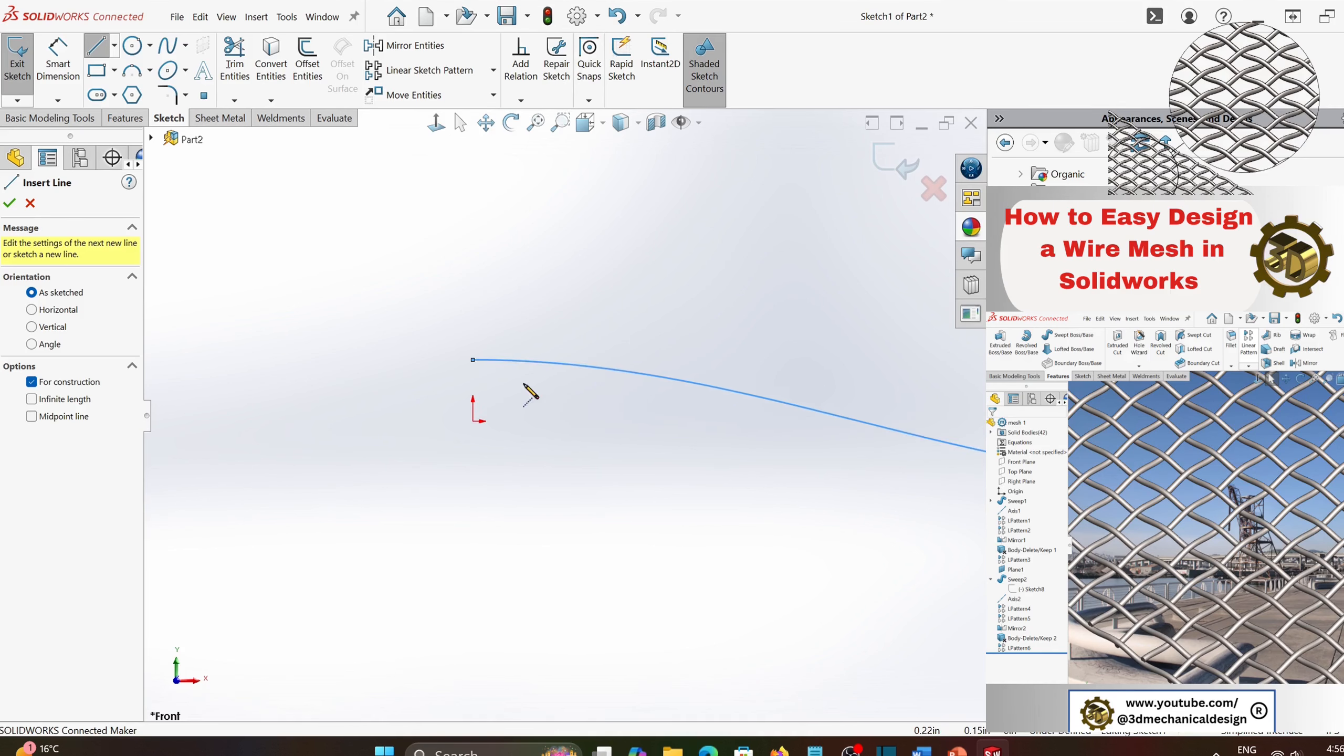
click(473, 361)
click(474, 422)
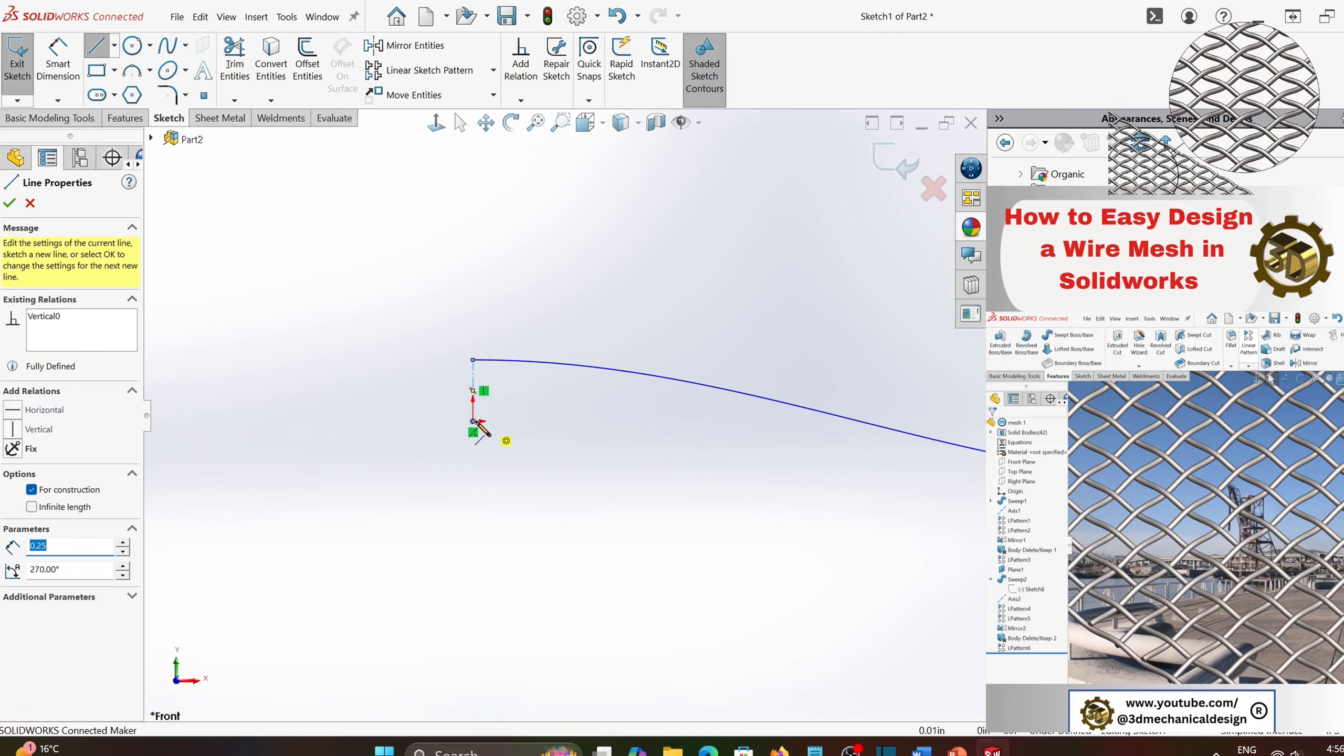
key(Escape)
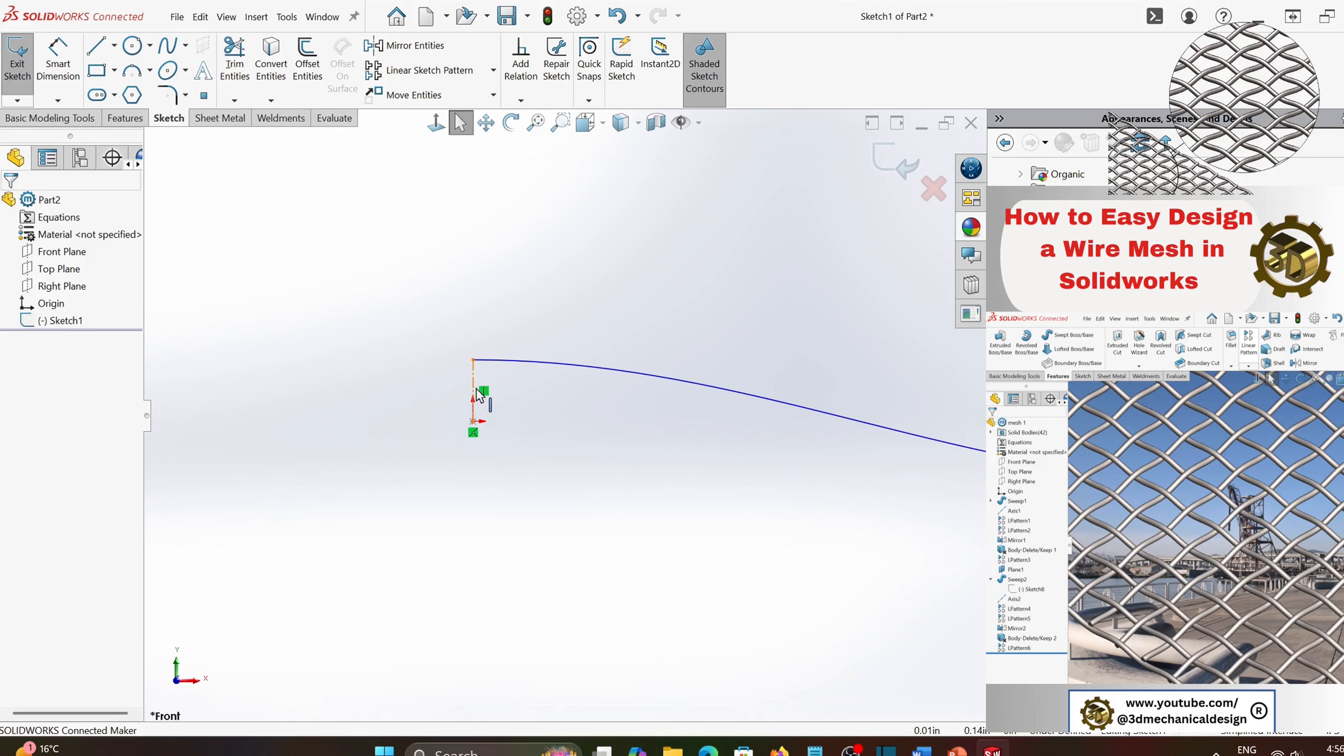
- Dimension the length of the vertical centerline between the curve's start point and the origin
click(473, 397)
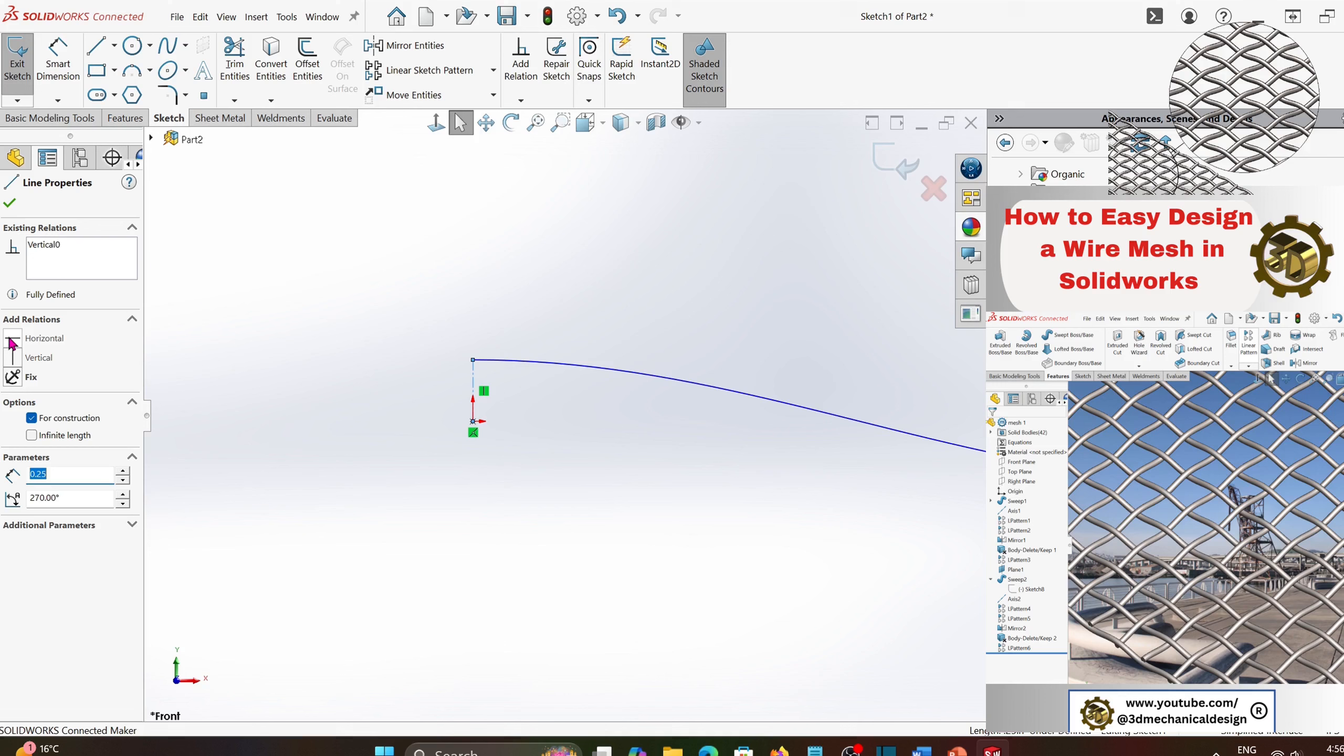
click(58, 58)
click(473, 392)
click(427, 391)
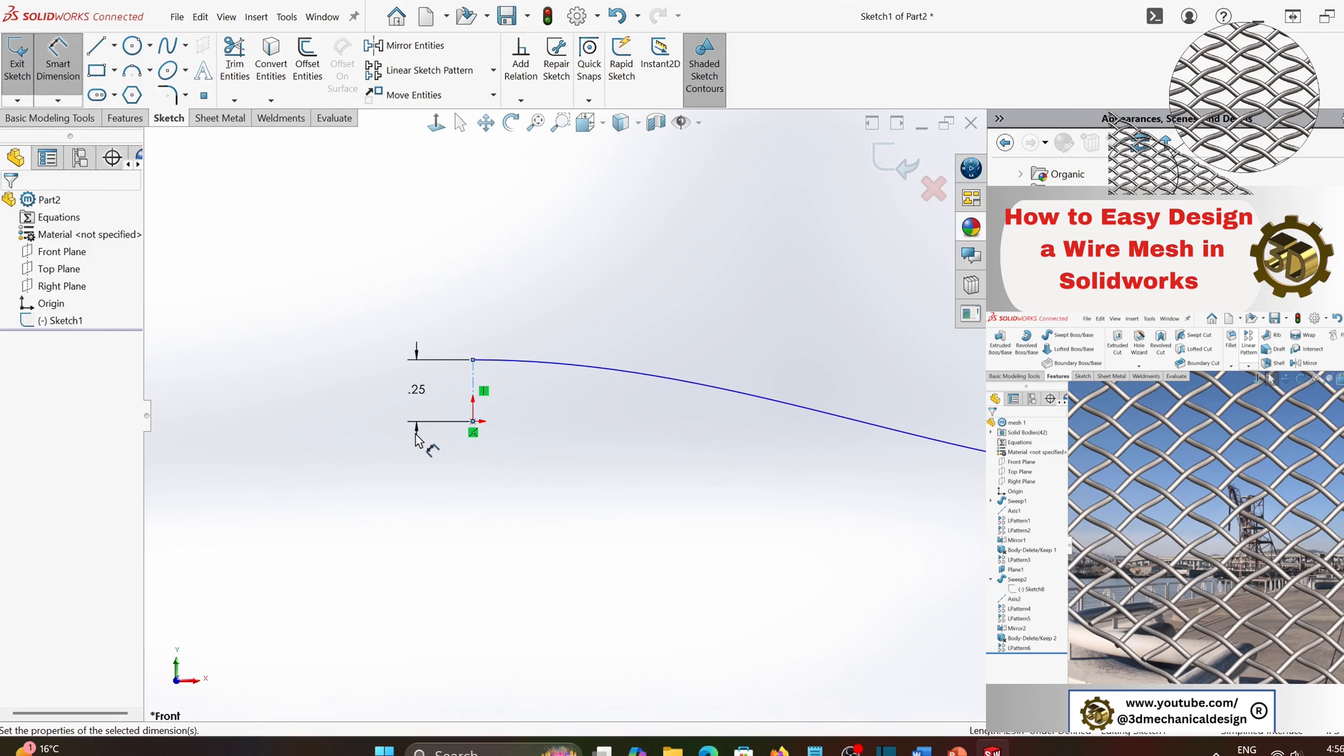
click(290, 367)
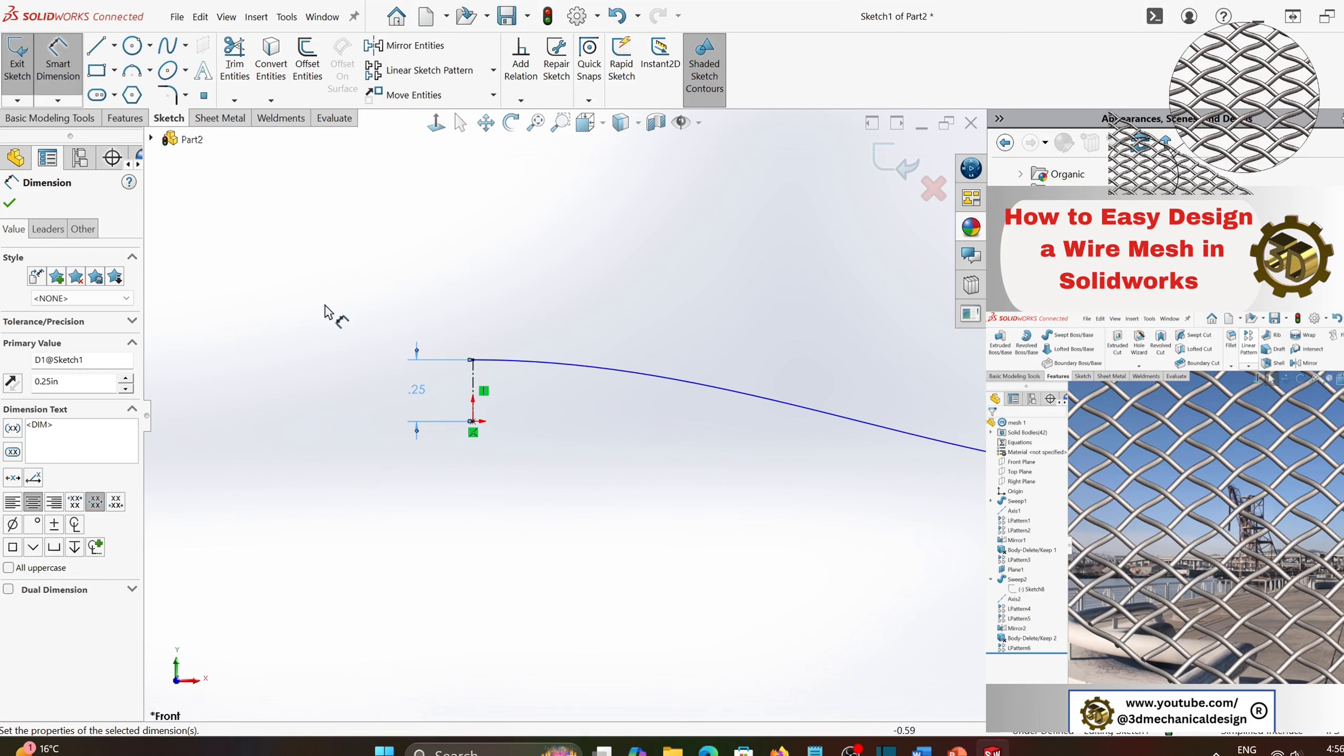
- Sketch a horizontal centerline connecting the cosine curve's start point to its far endpoint
click(113, 45)
click(104, 87)
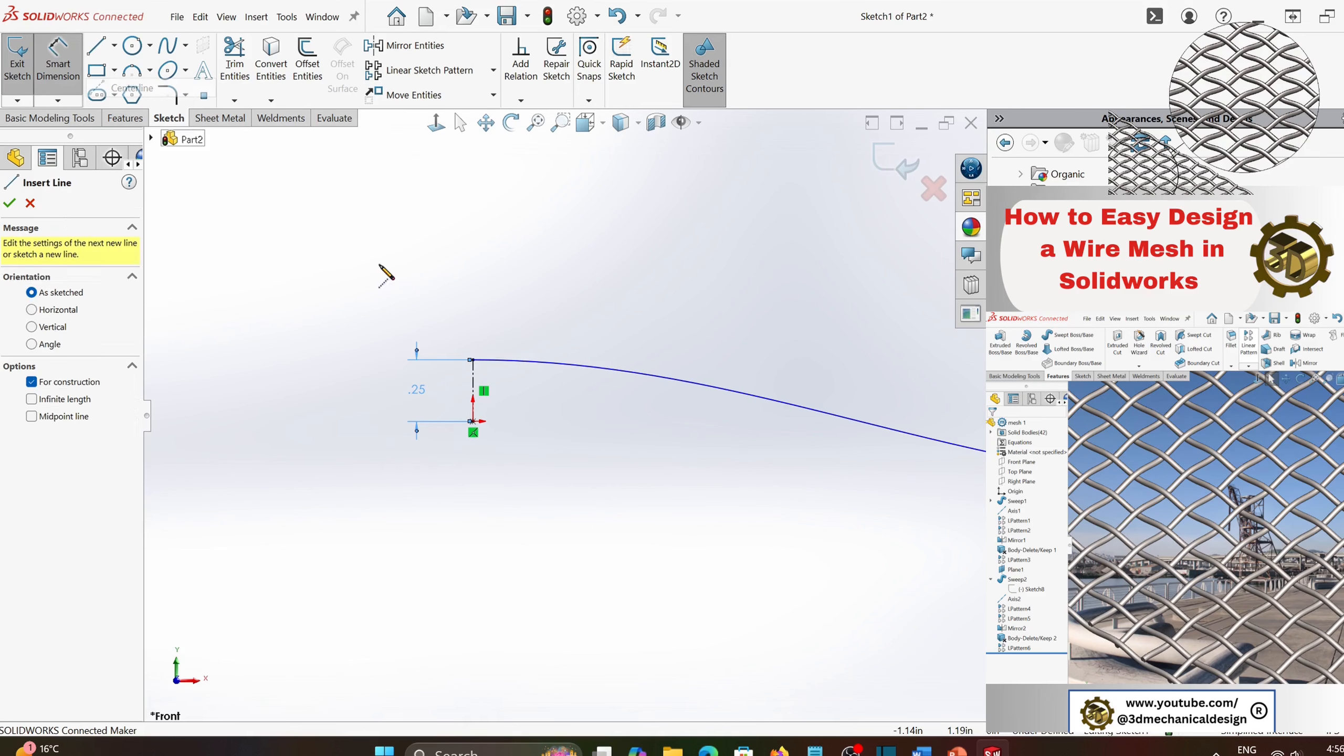
click(473, 360)
scroll(661, 403, up, 5)
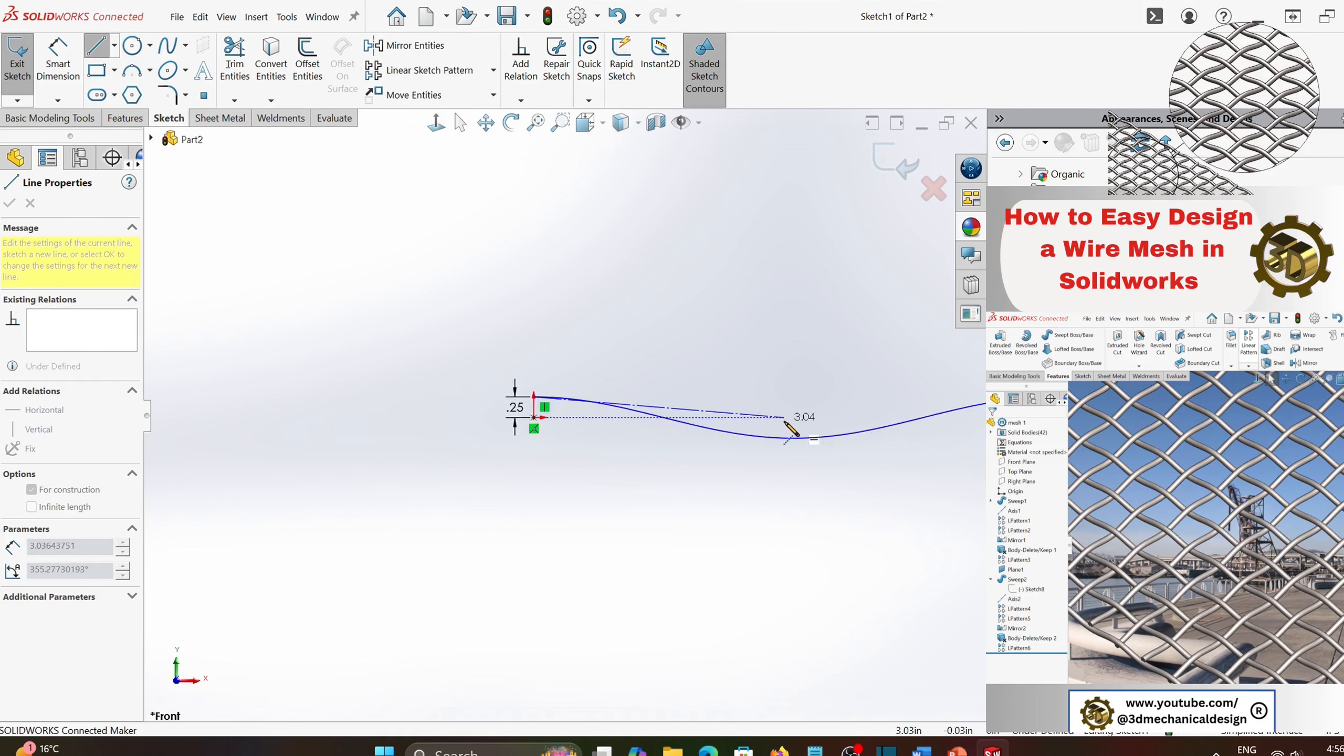
scroll(658, 403, down, 4)
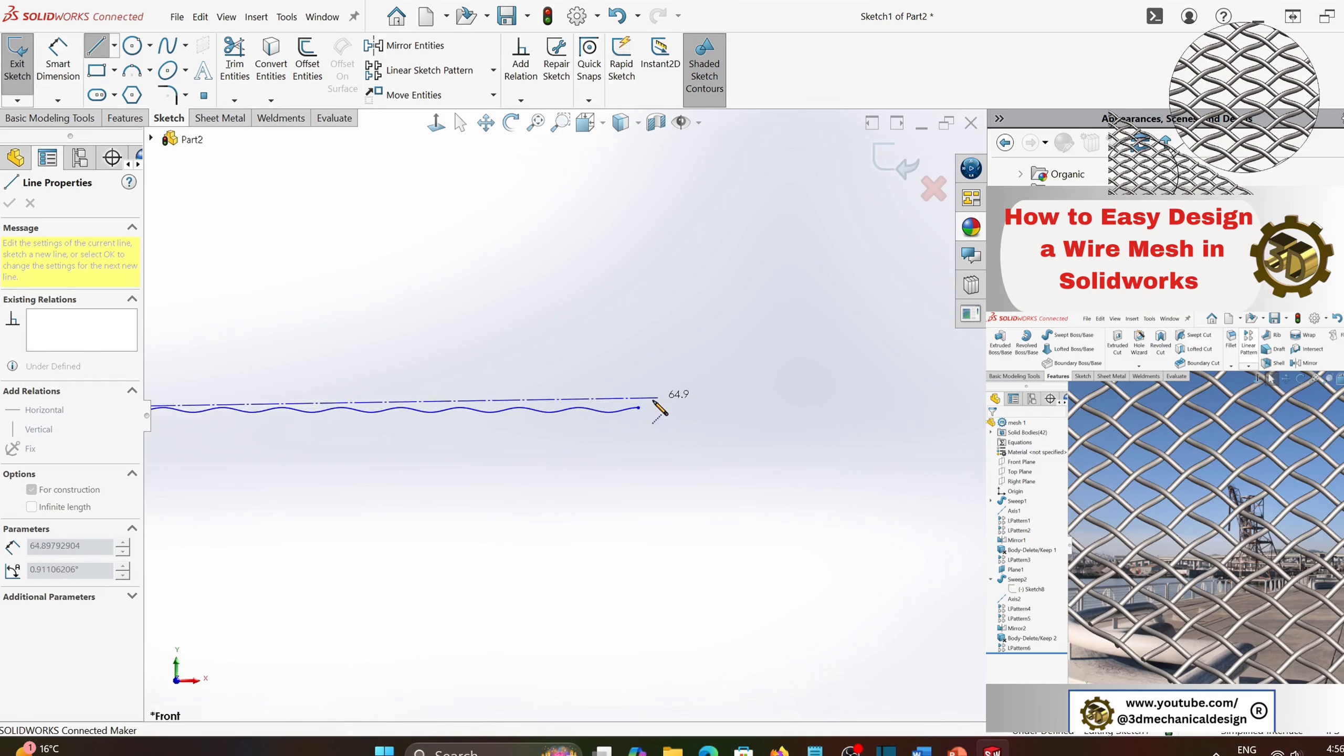
click(638, 408)
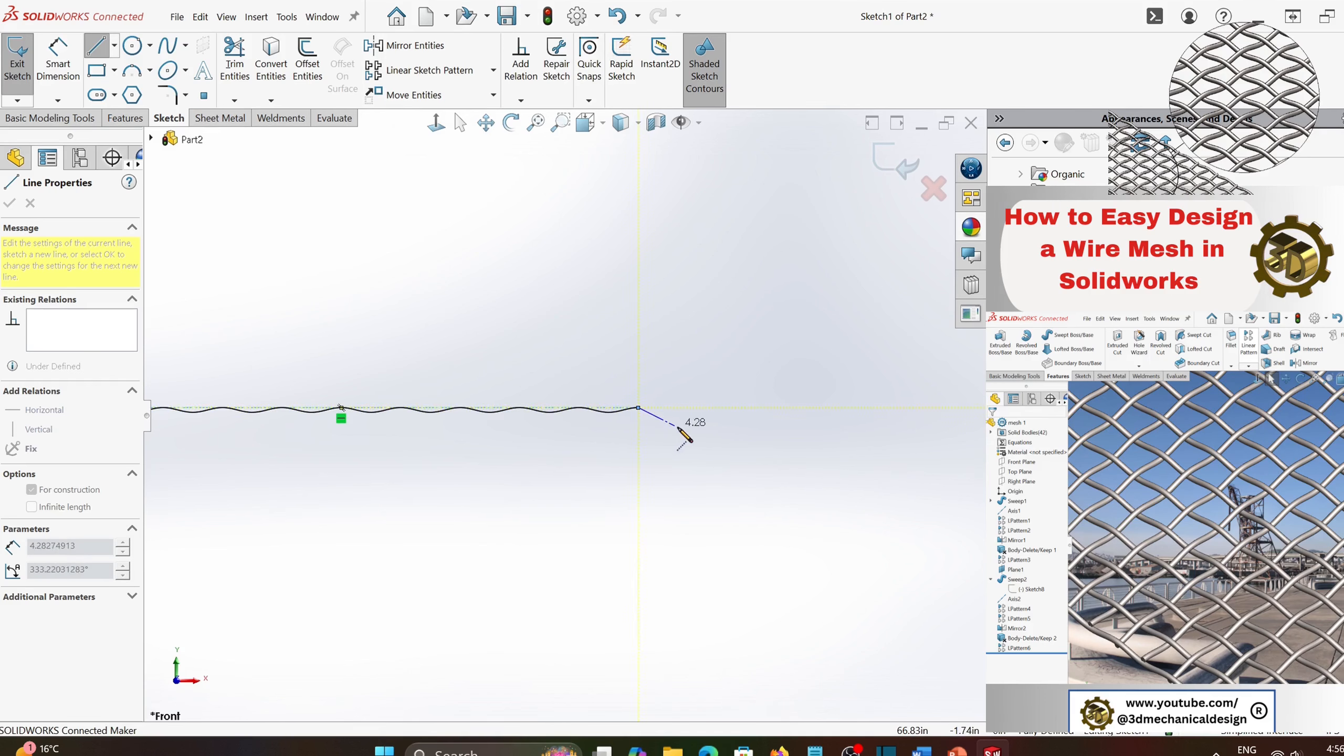
key(Escape)
scroll(286, 423, up, 2)
scroll(288, 427, down, 2)
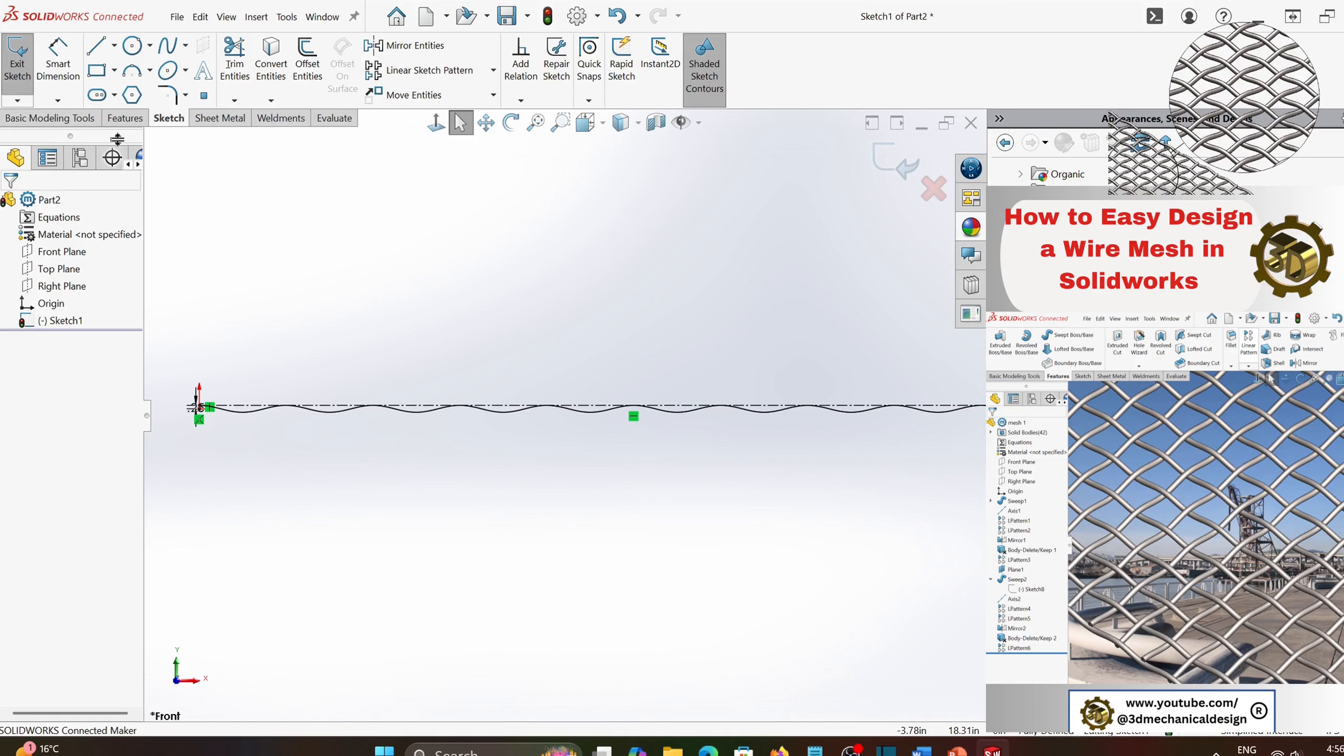
- Sweep a circular profile of 0.5 in diameter along the cosine curve to form the wavy wire
click(126, 118)
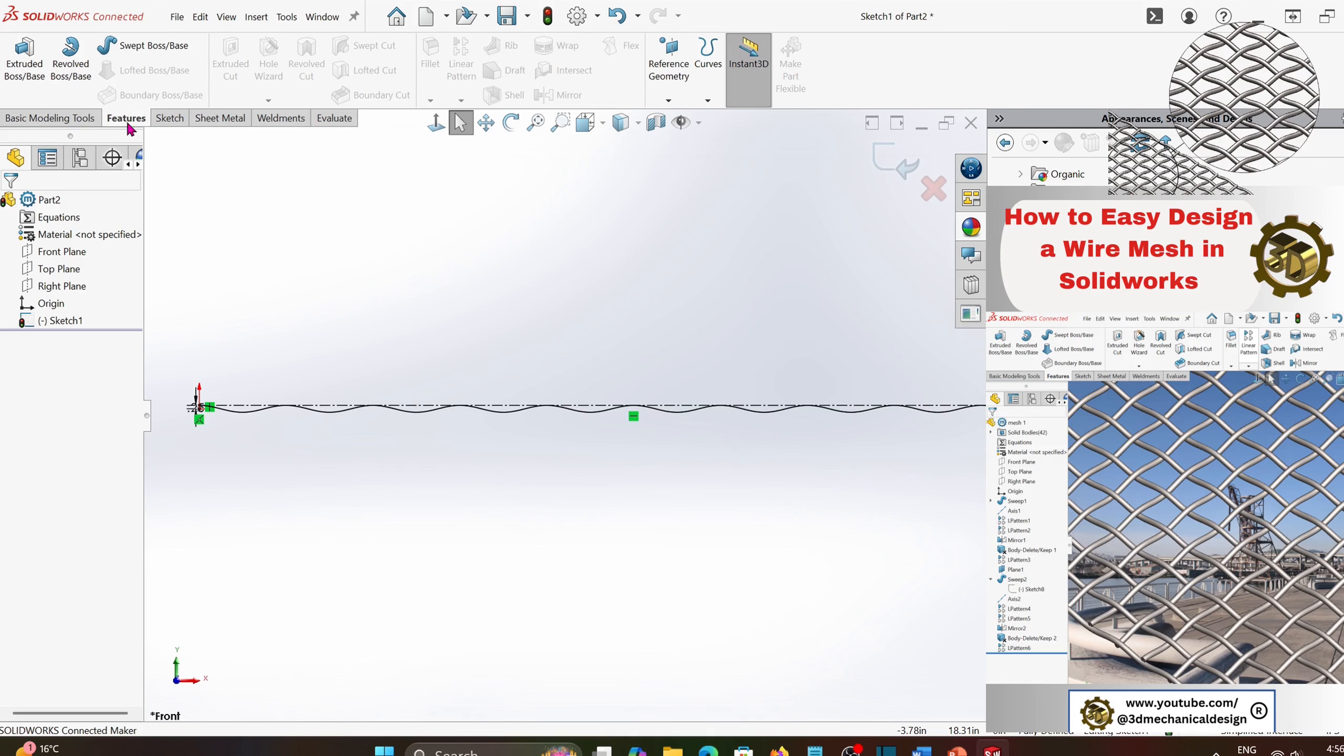
click(147, 49)
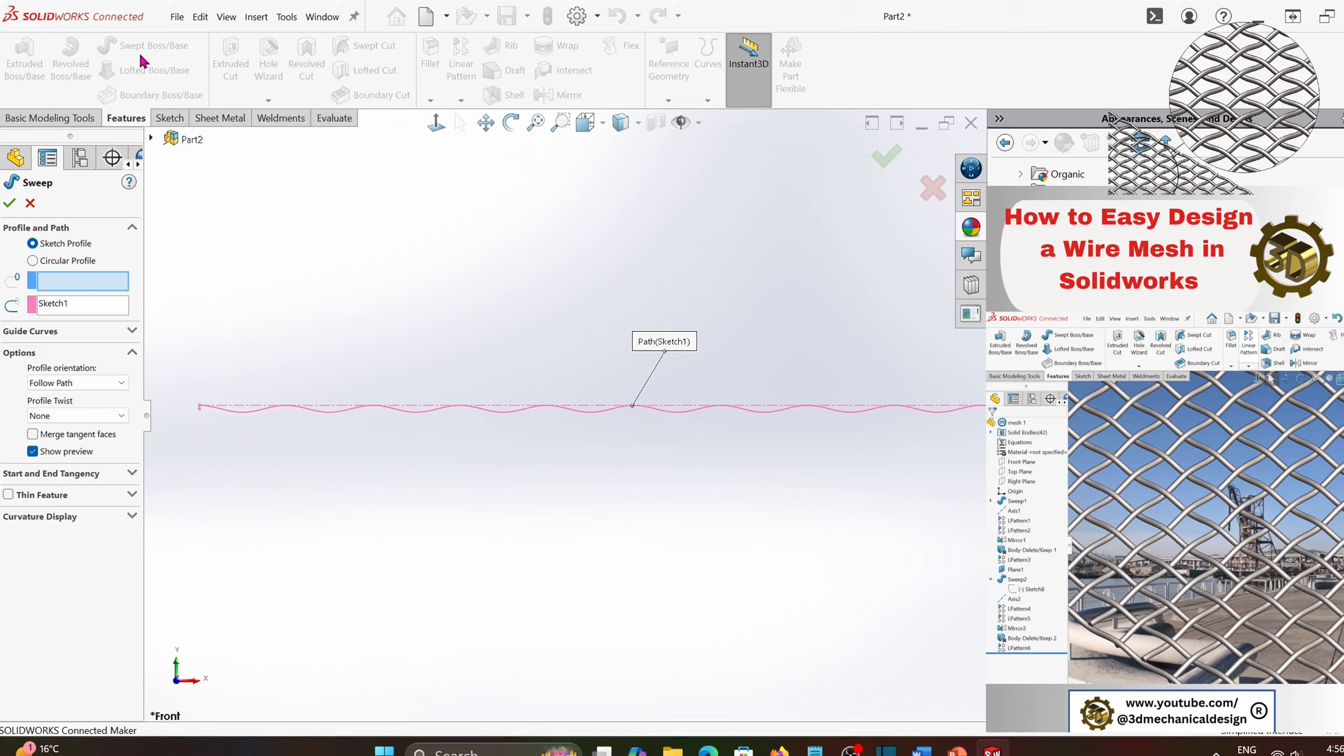
click(32, 261)
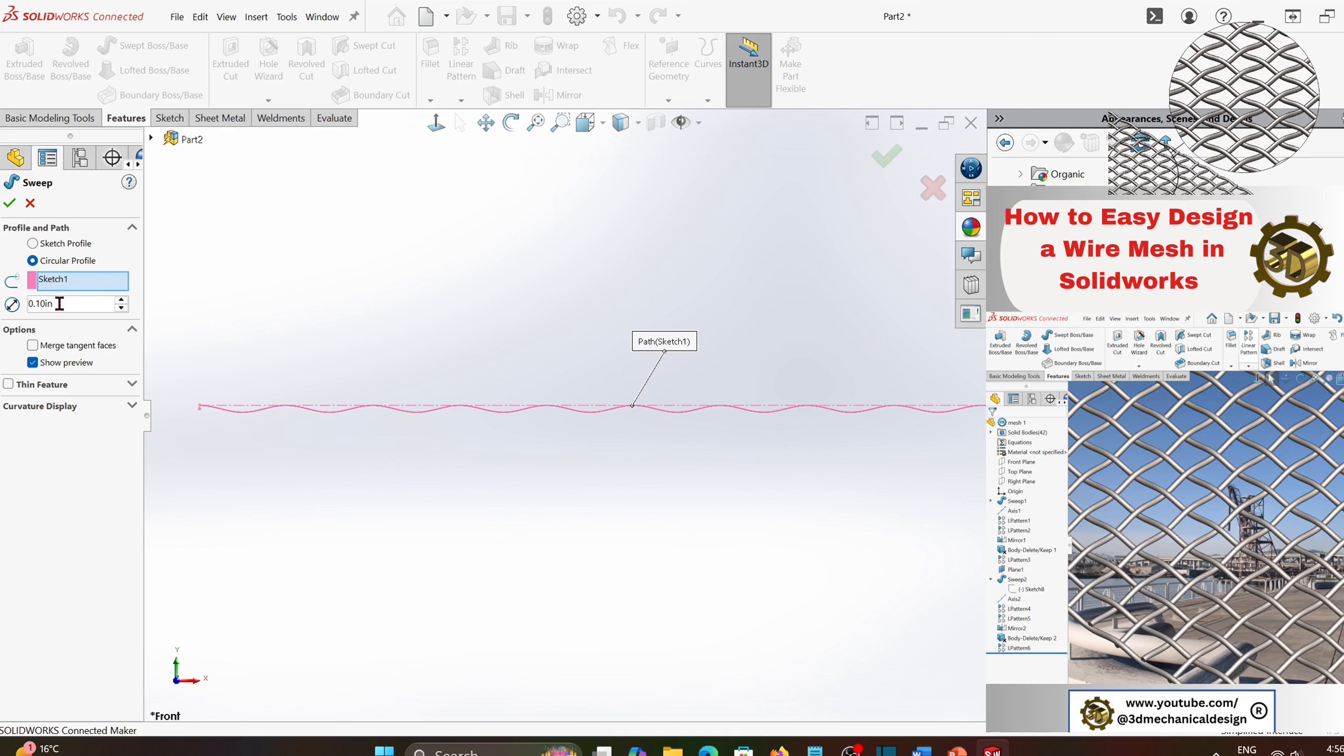
drag(60, 303, 27, 303)
text(0.5)
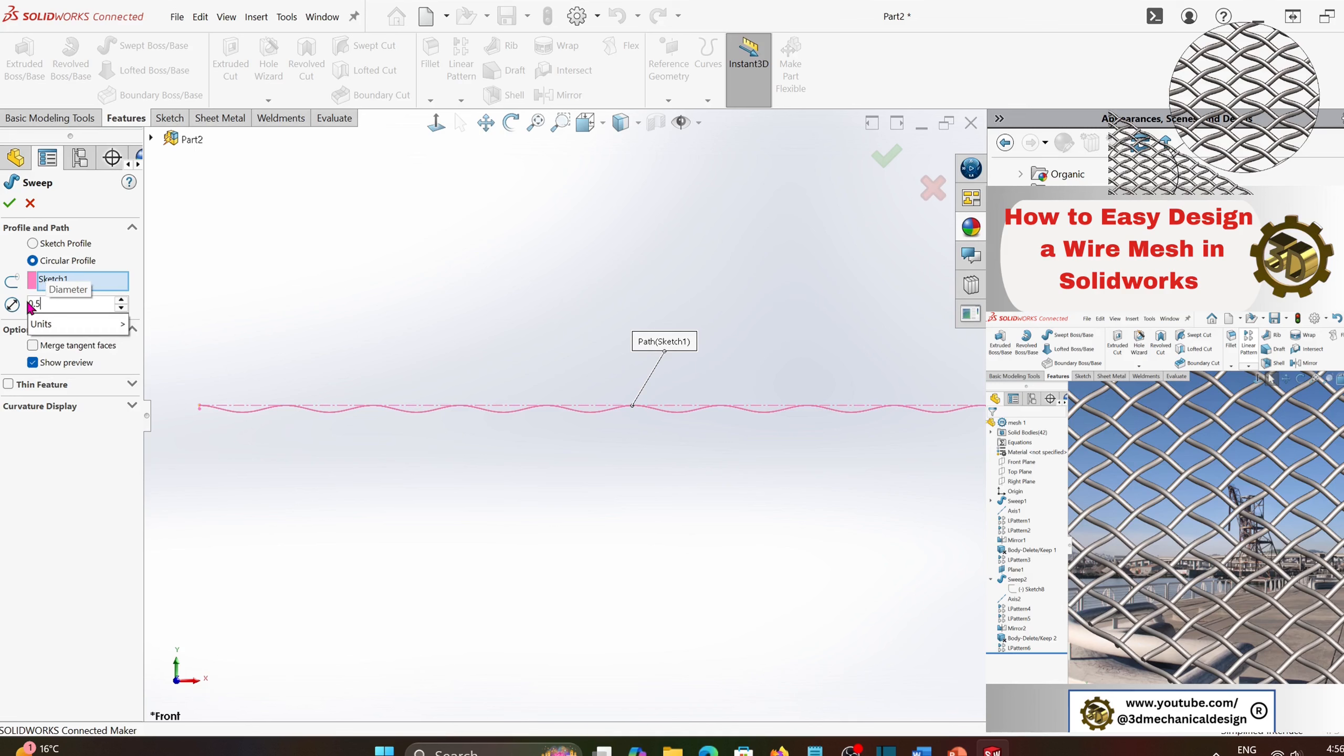
click(9, 205)
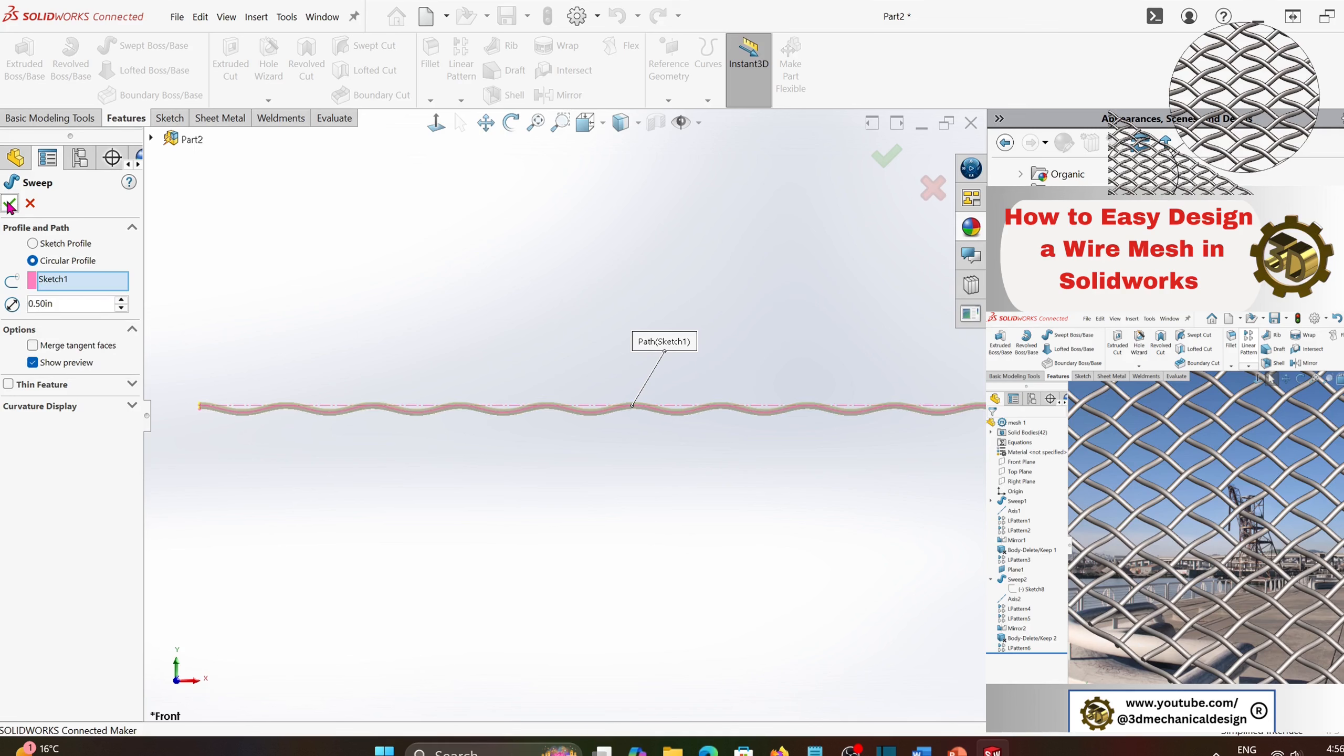
click(10, 205)
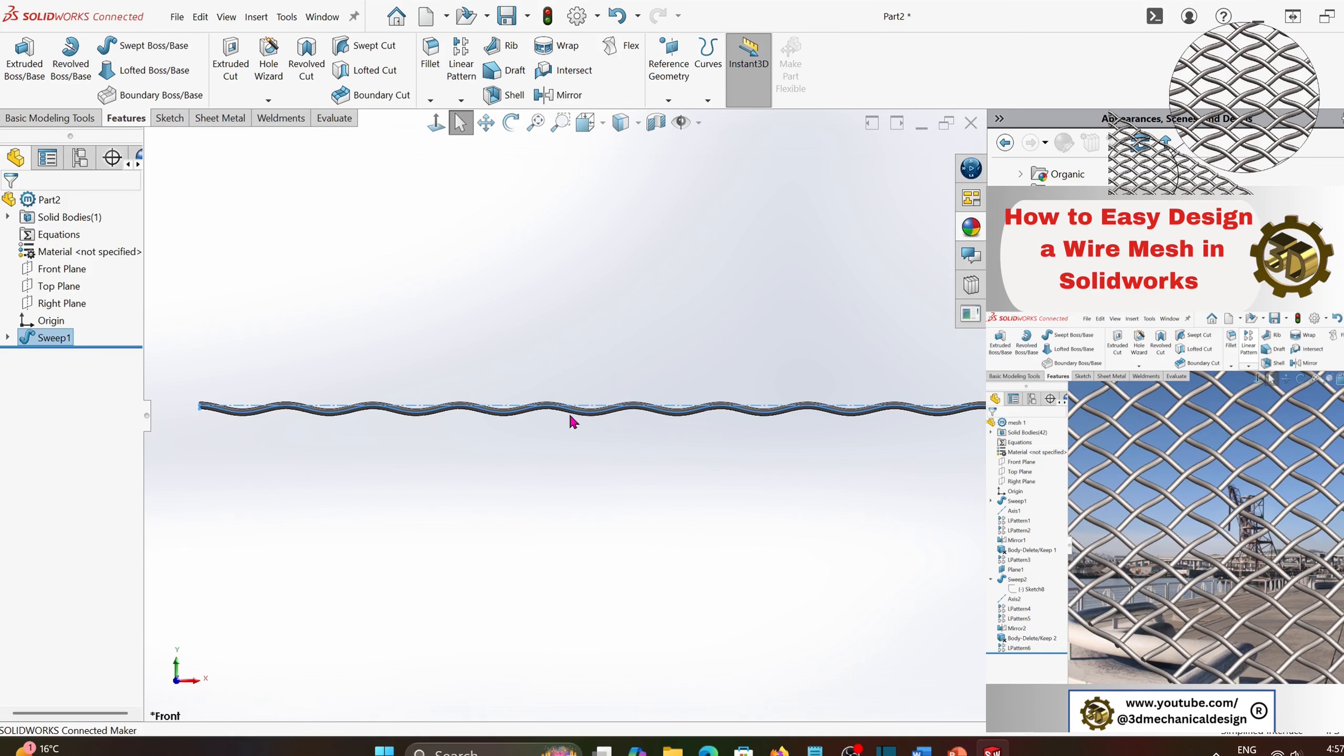
- Create a reference axis at the intersection of the Top Plane and the Right Plane
middle_drag(572, 421, 592, 517)
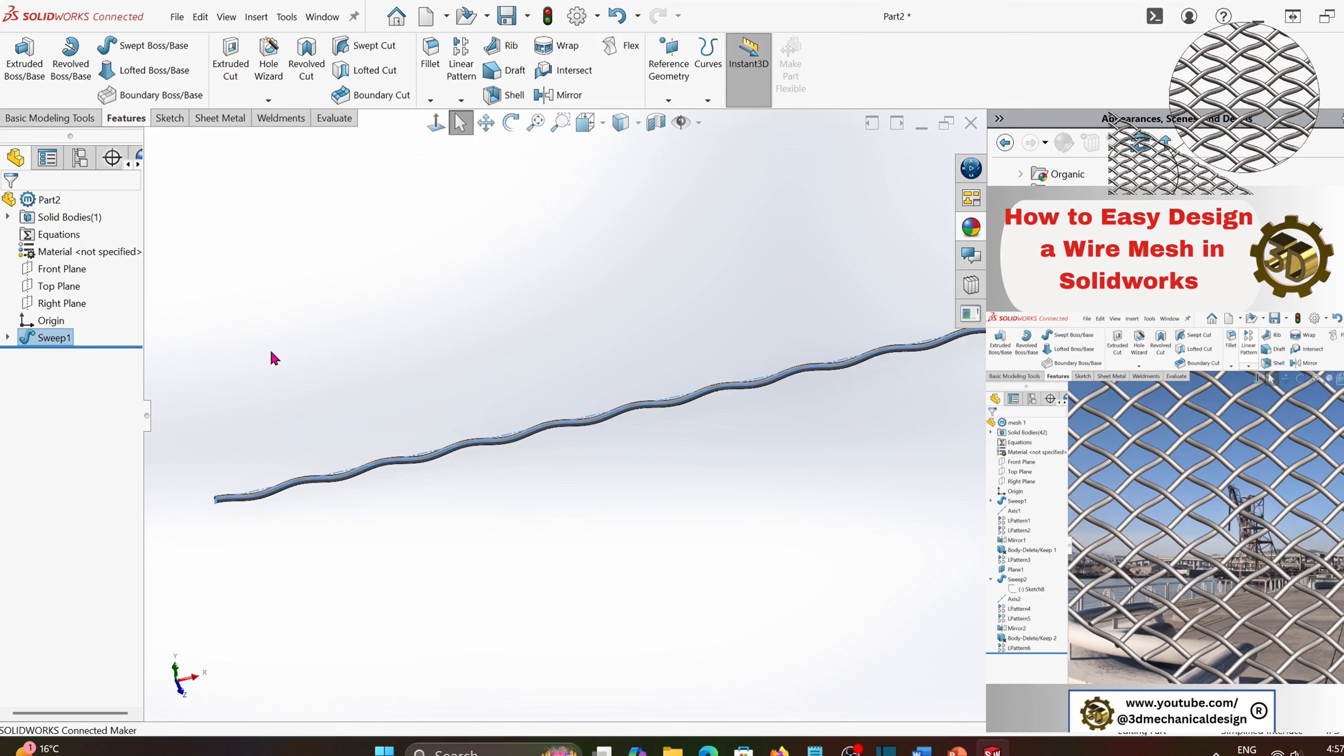
click(59, 289)
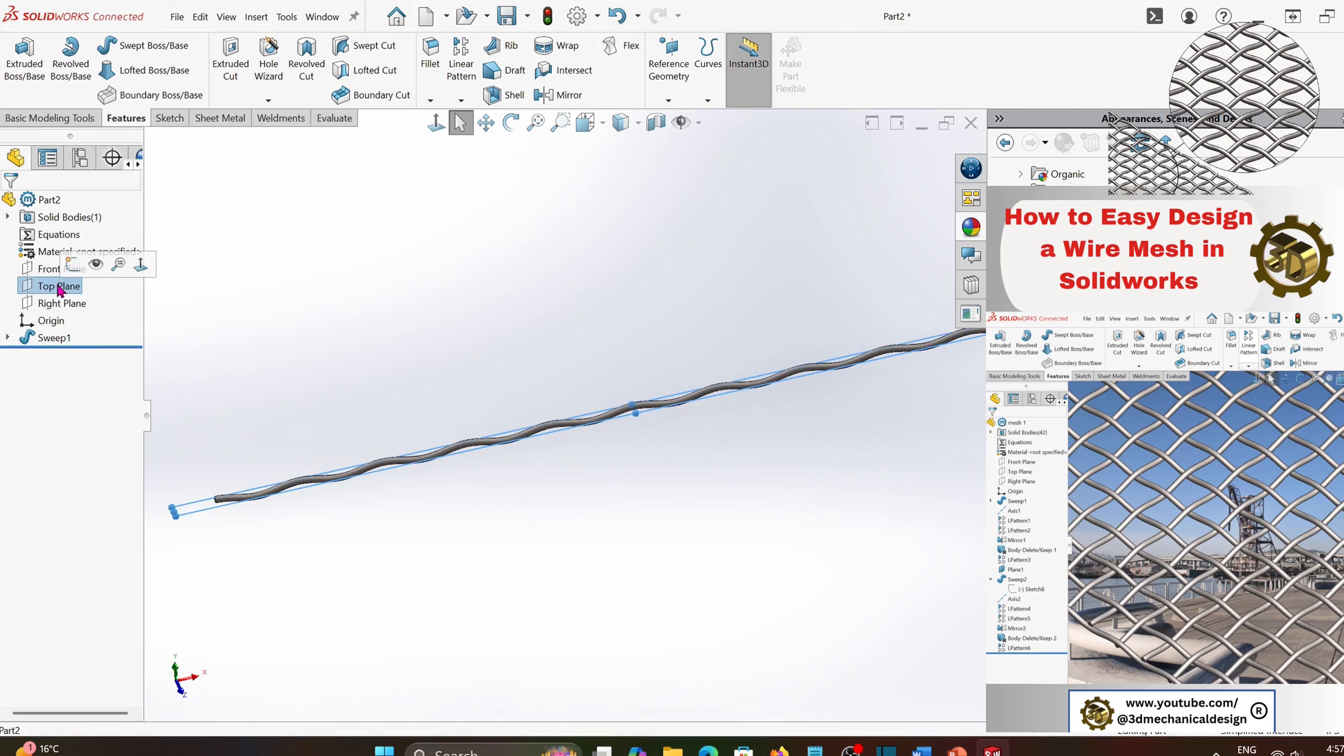
ctrl+click(60, 303)
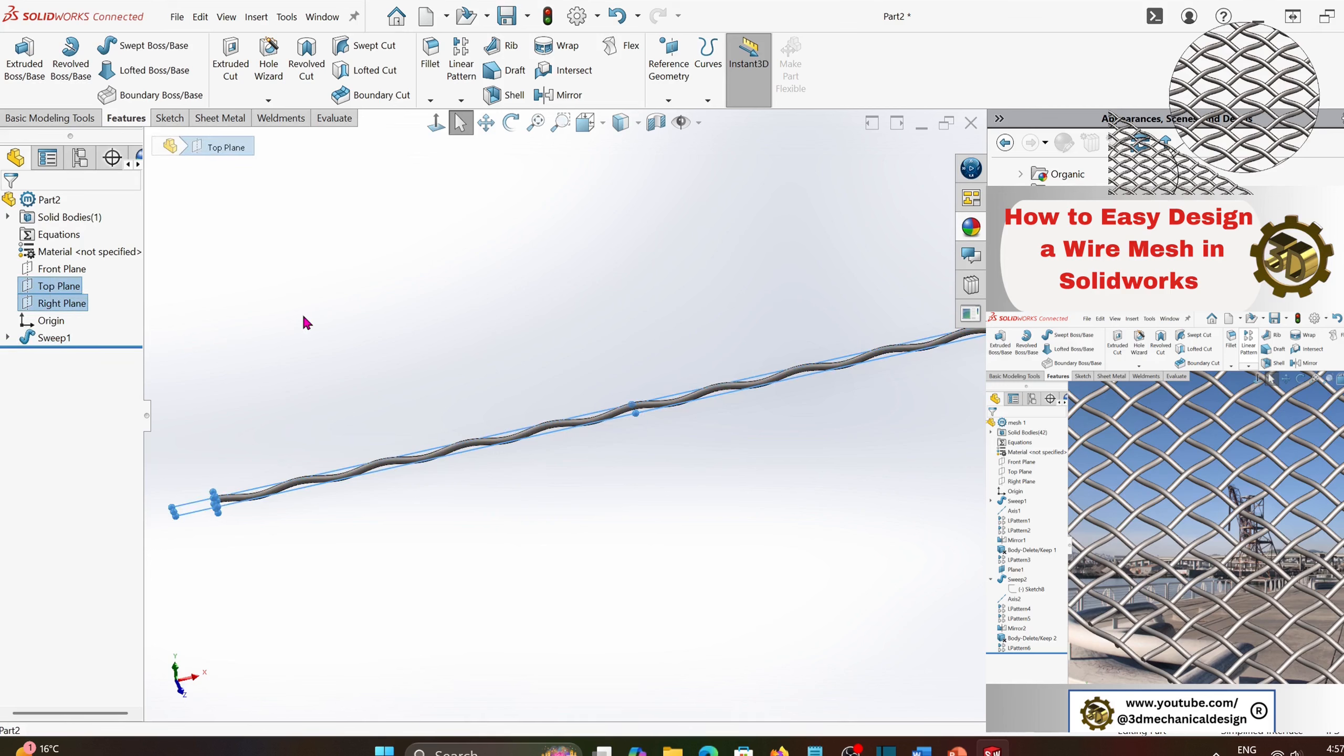
click(677, 105)
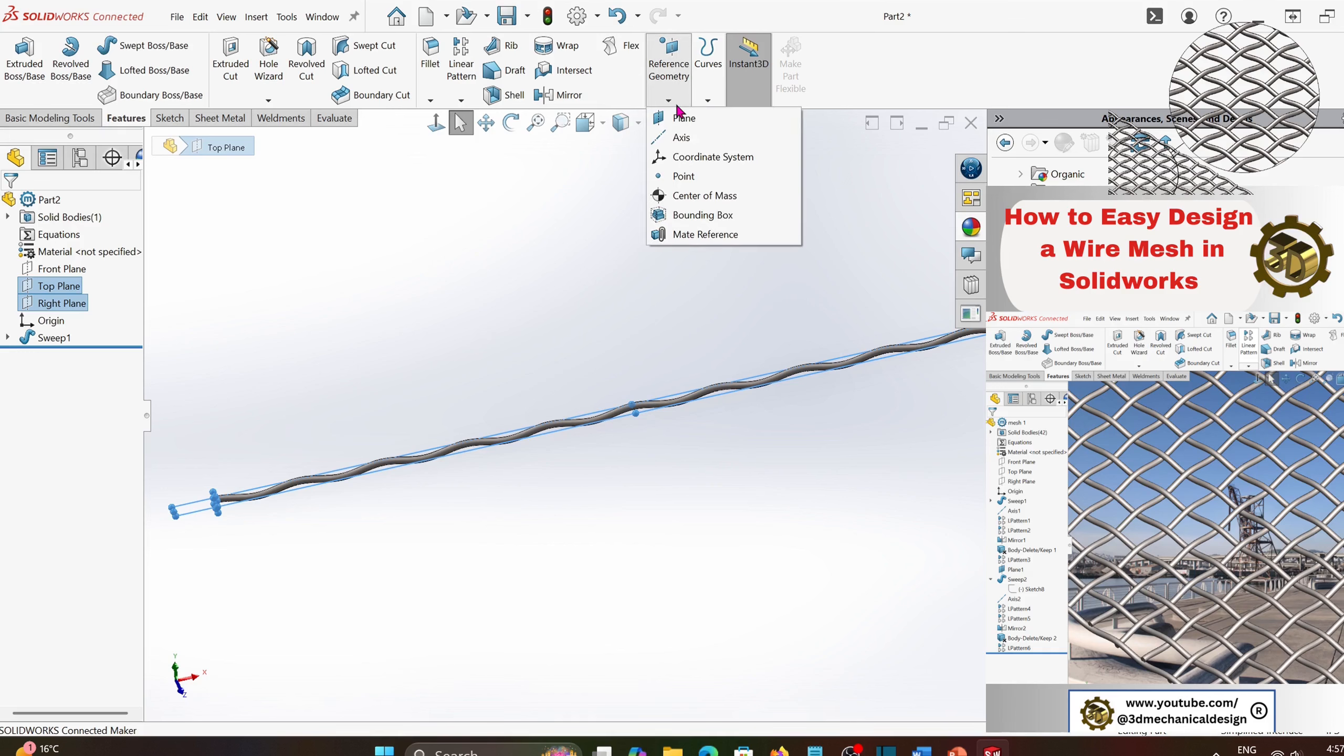
click(680, 138)
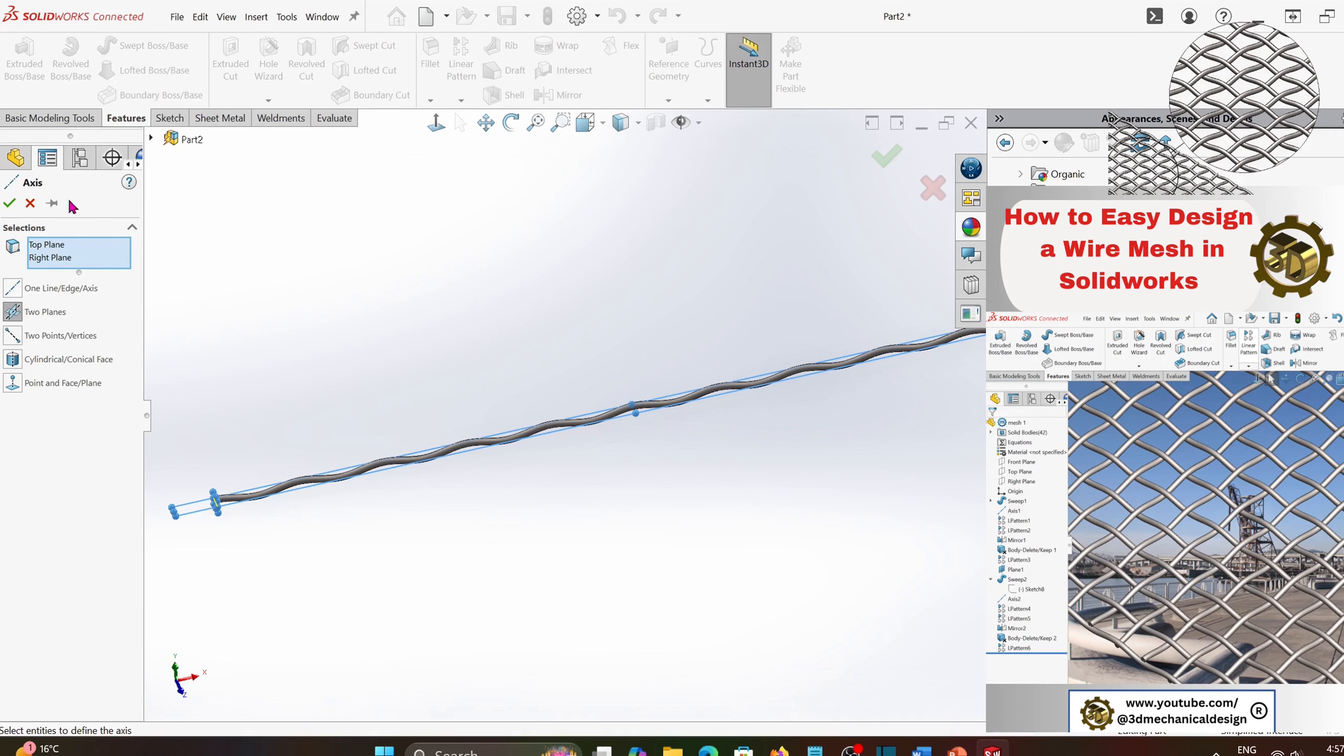
click(9, 203)
- Stretch the displayed reference axis outward from the wire's starting end
scroll(204, 489, down, 3)
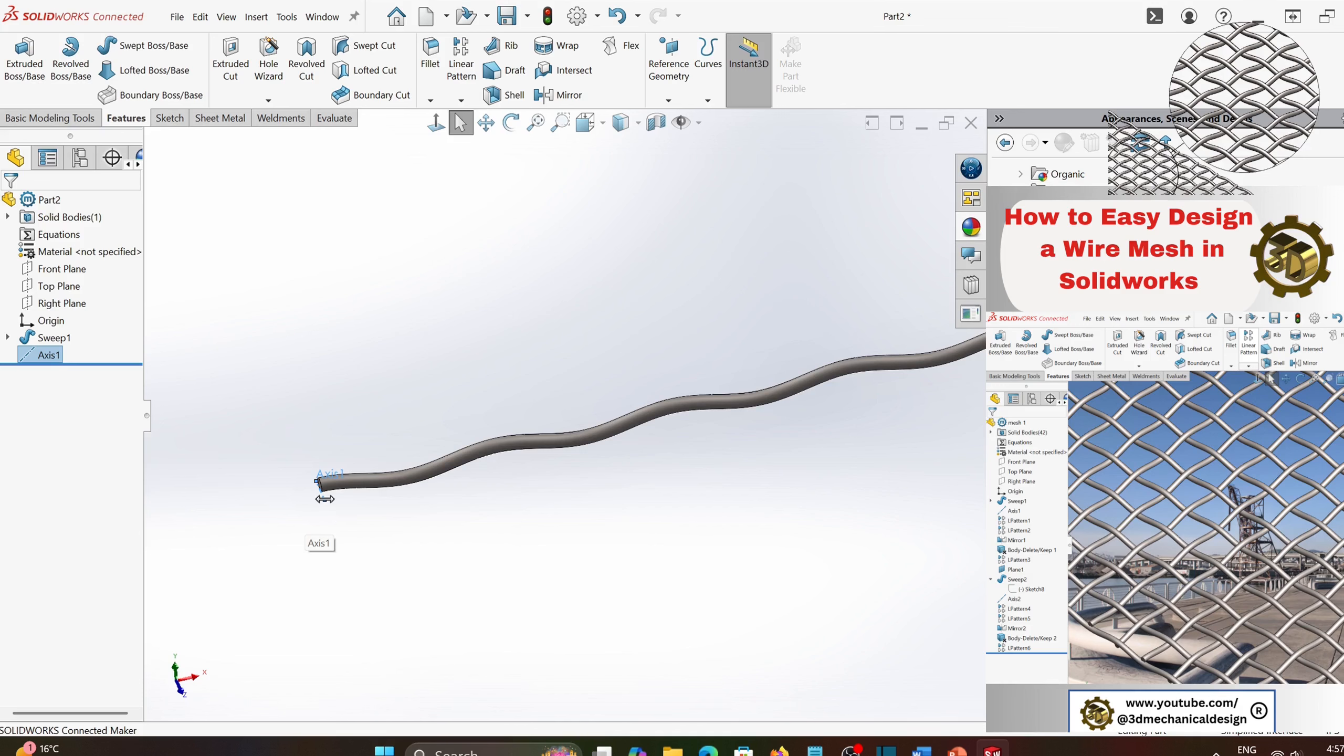
drag(325, 499, 412, 654)
scroll(705, 538, up, 5)
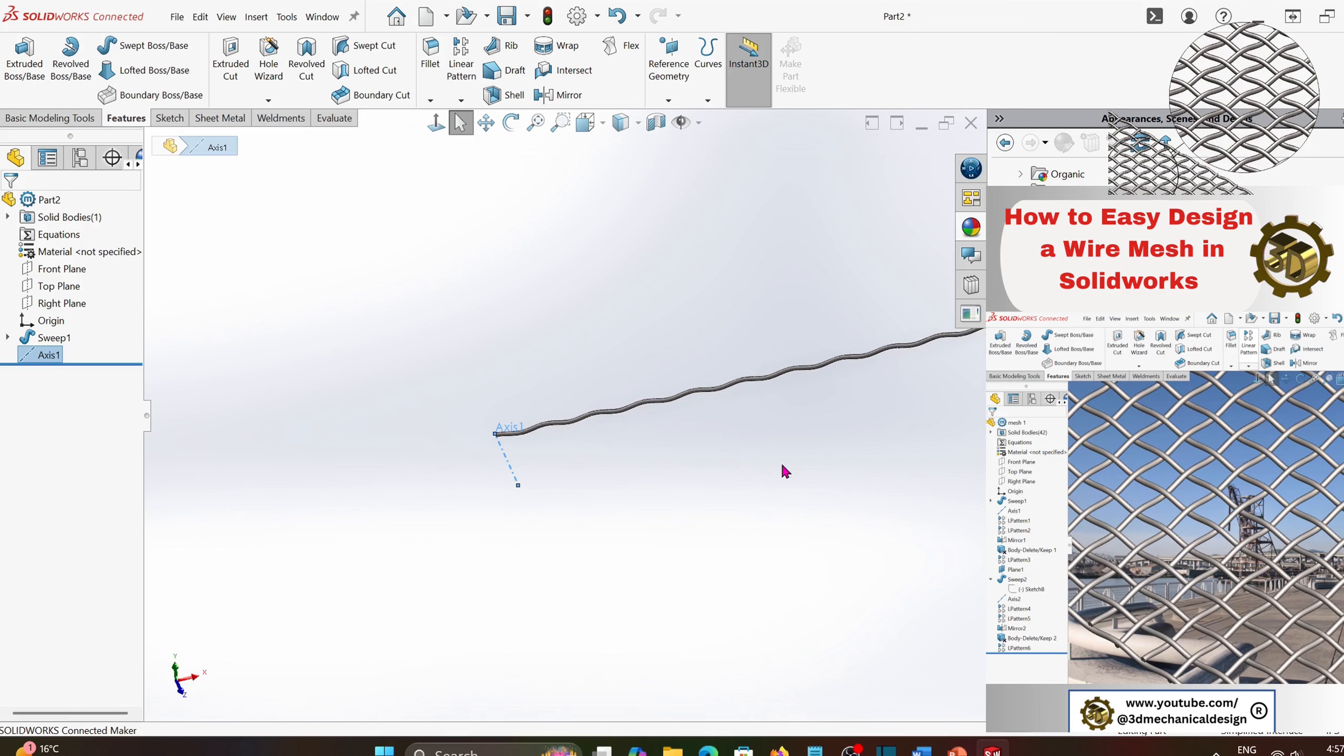
scroll(850, 419, up, 3)
scroll(854, 397, down, 3)
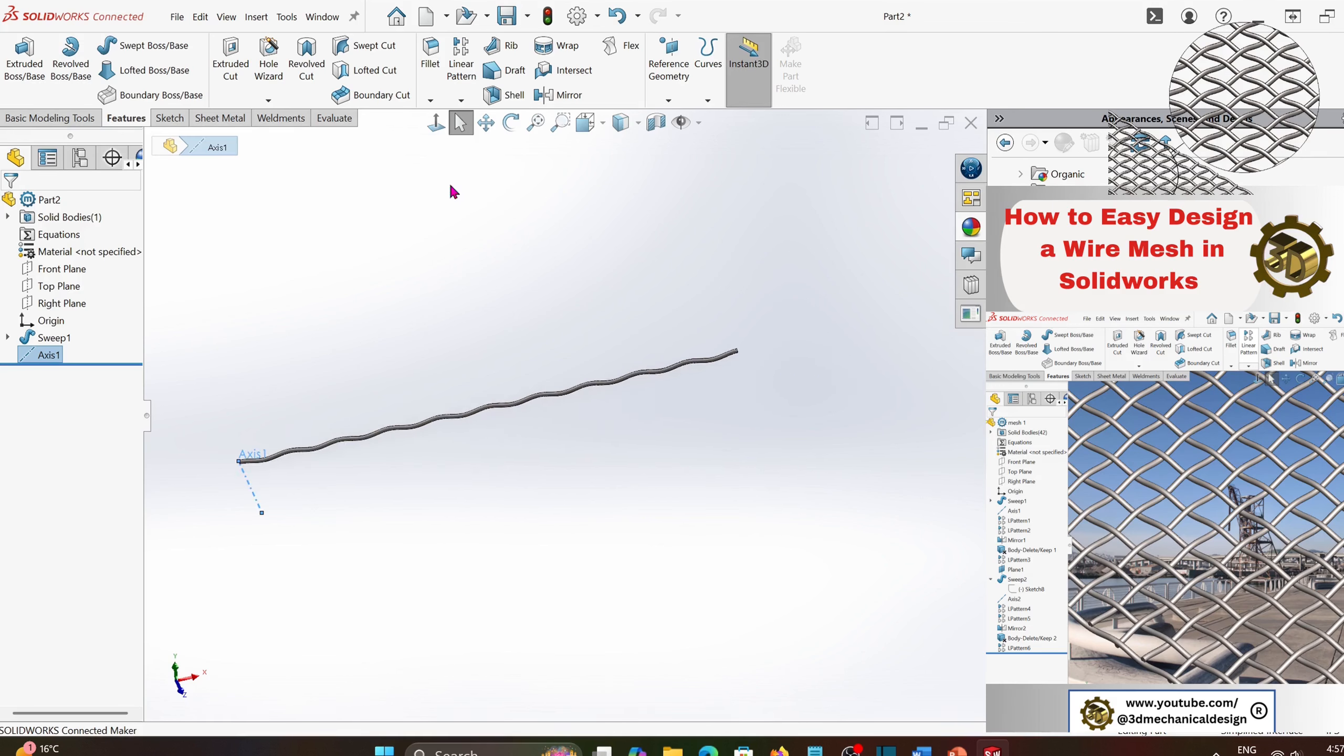
- Linear-pattern the swept wire body along the reference axis with a spacing of pi*2 in and 12 instances
click(461, 60)
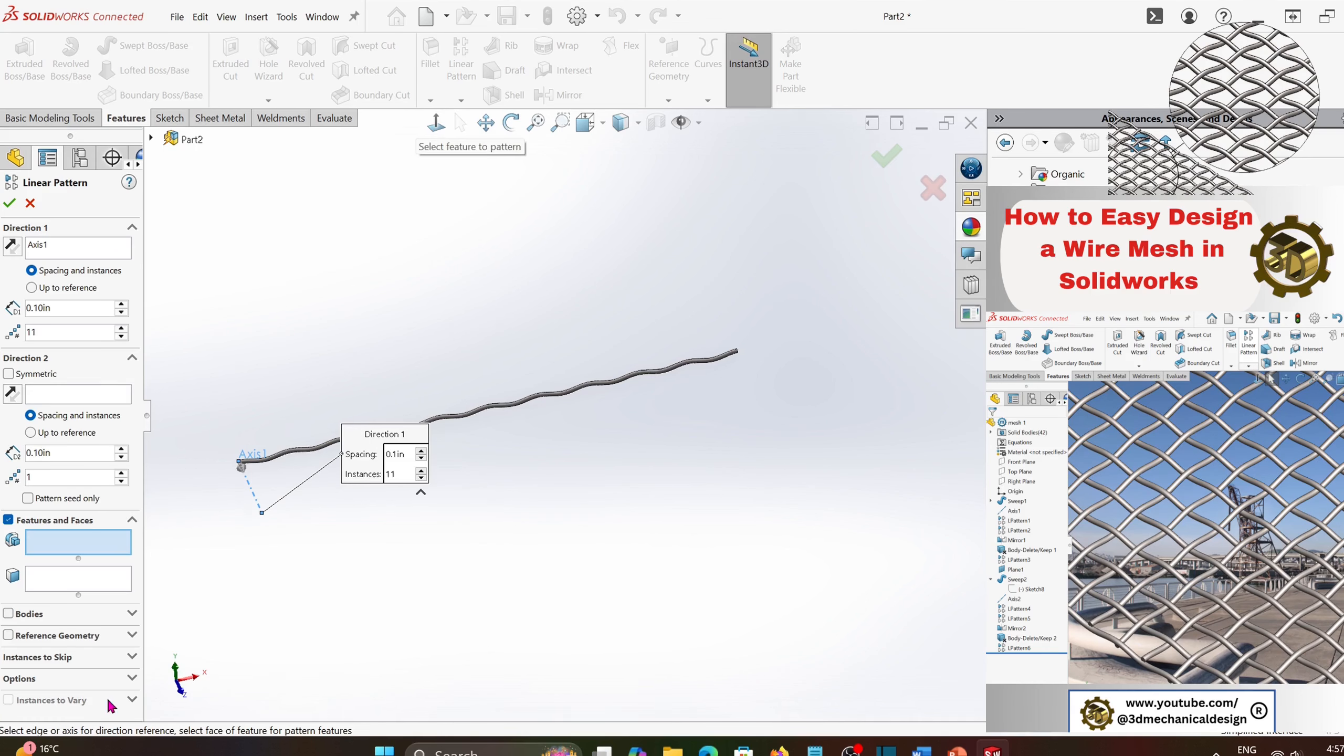
click(8, 614)
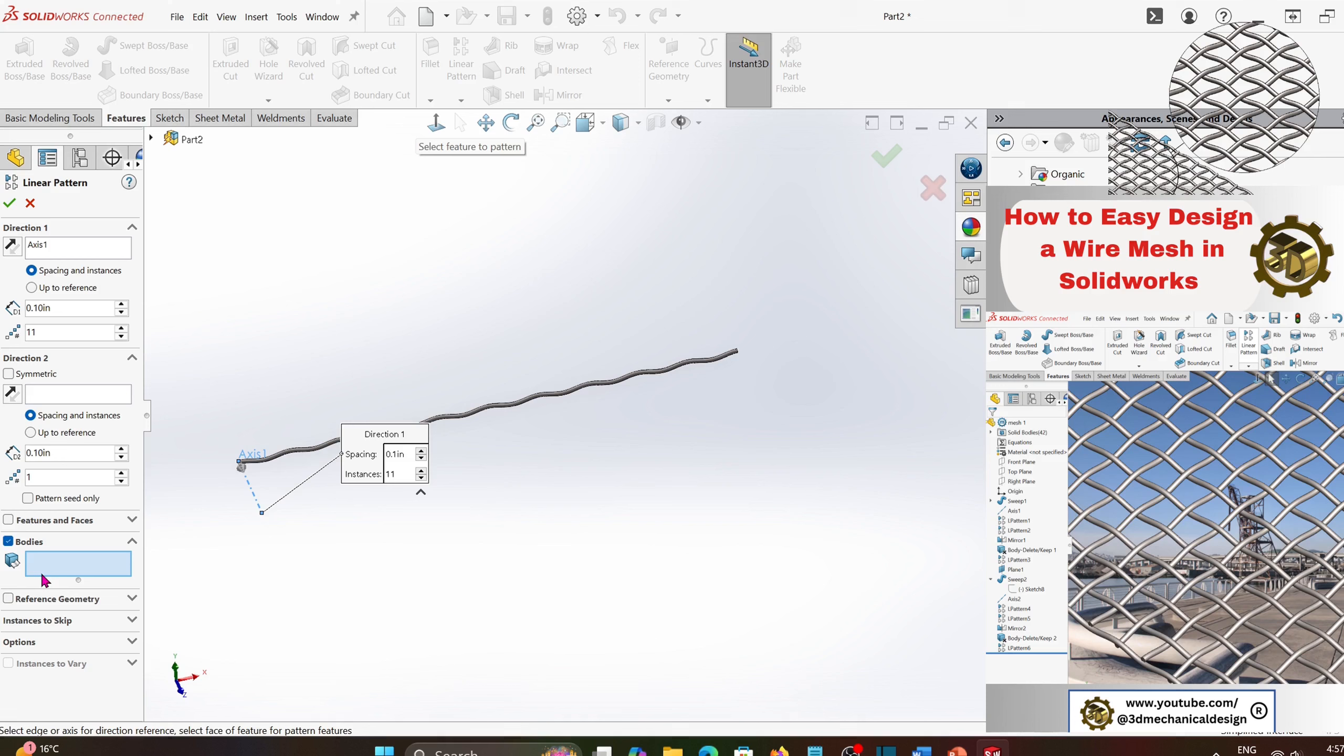
click(296, 457)
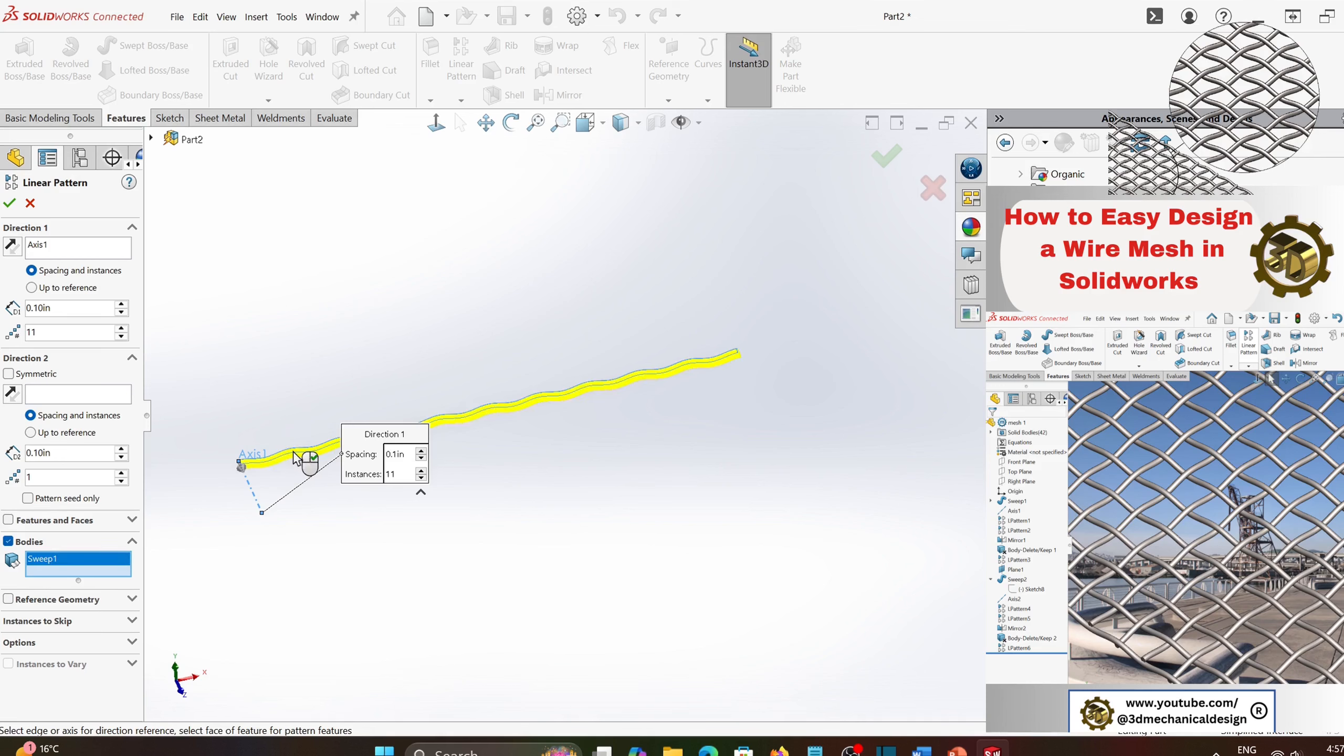
double_click(62, 306)
text(pi)
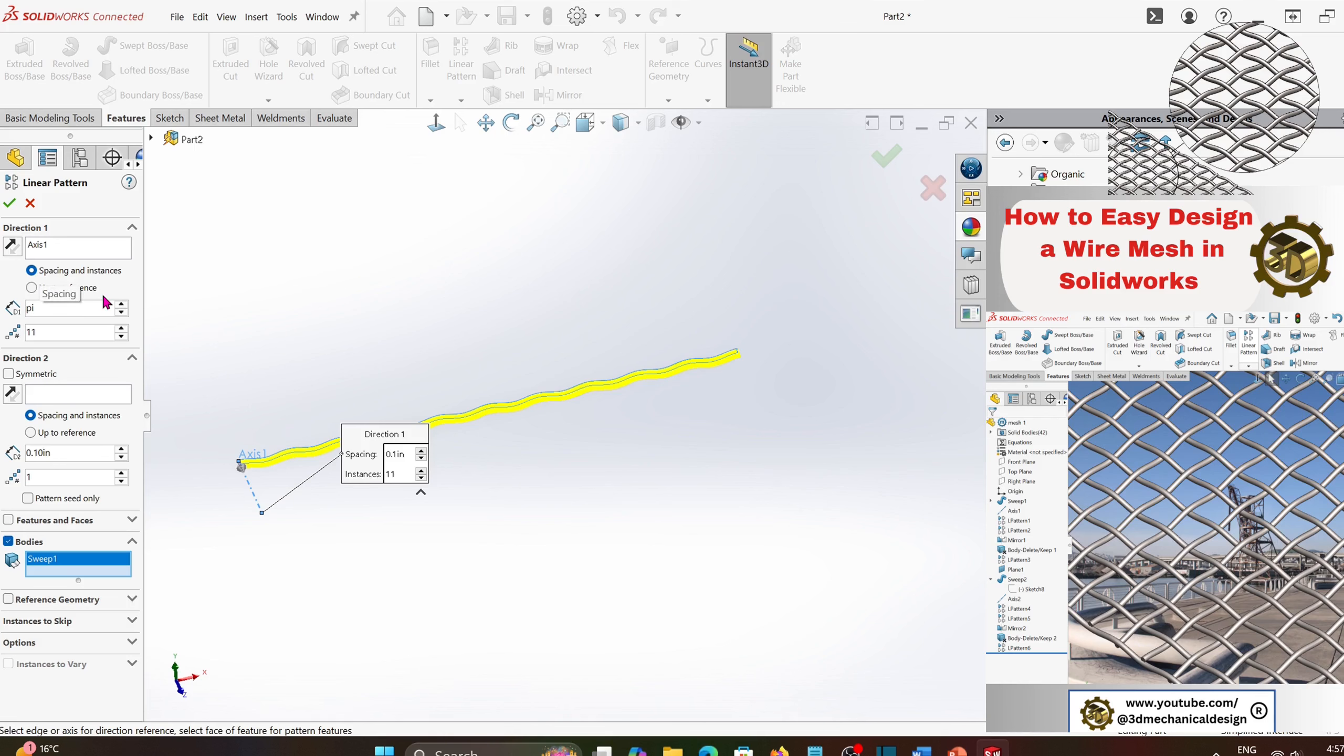
text(*2)
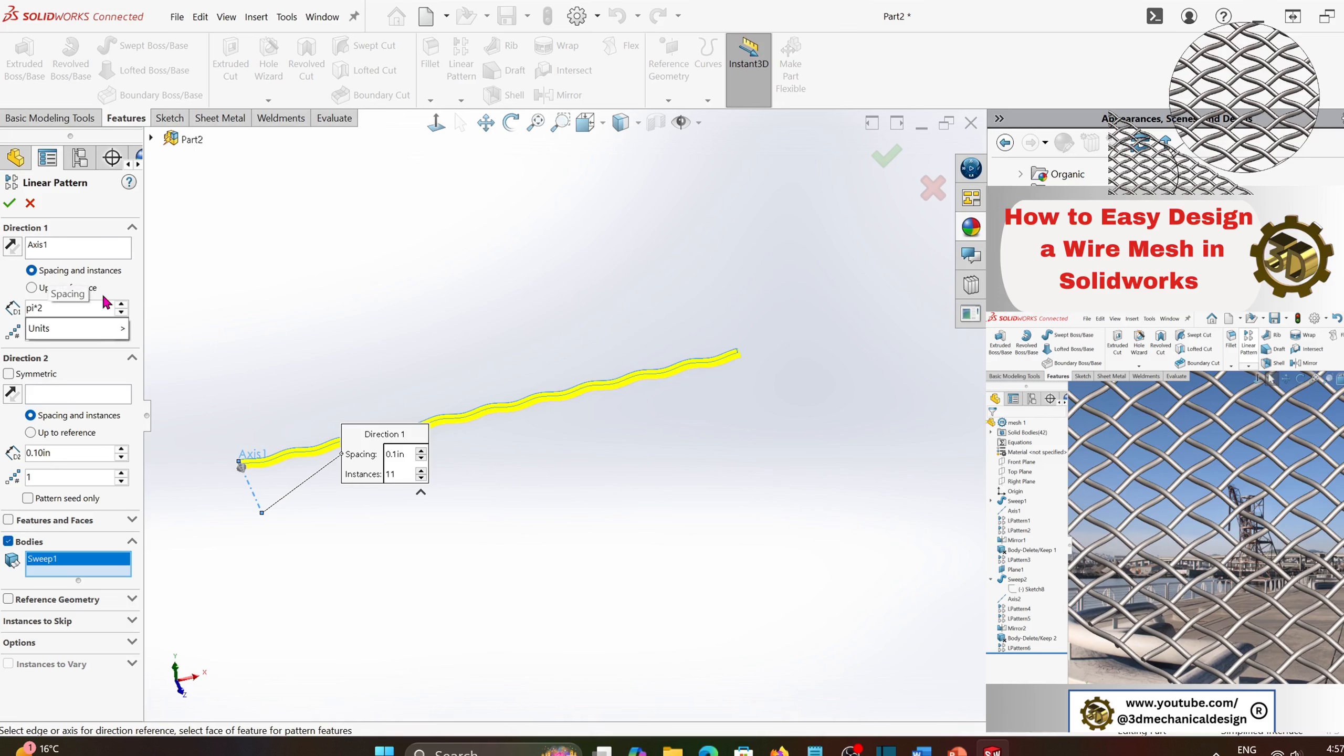
key(Return)
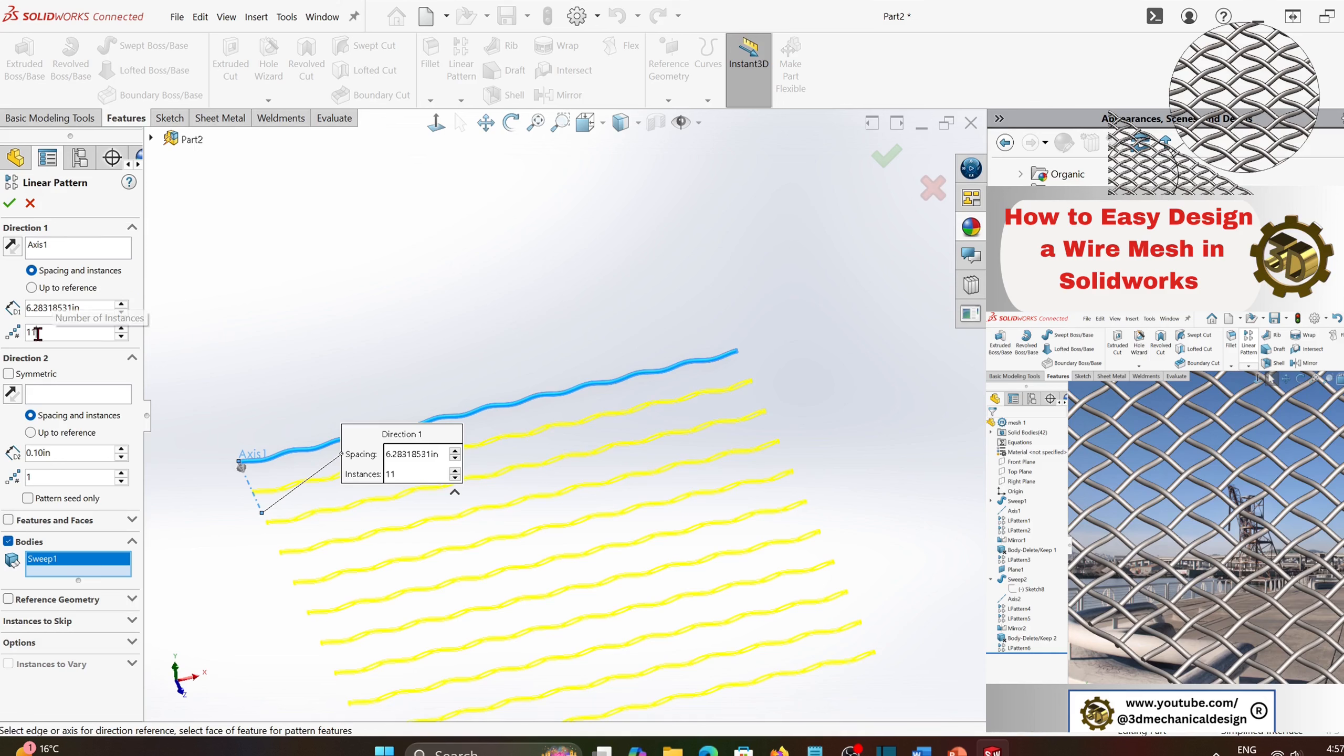
text(2)
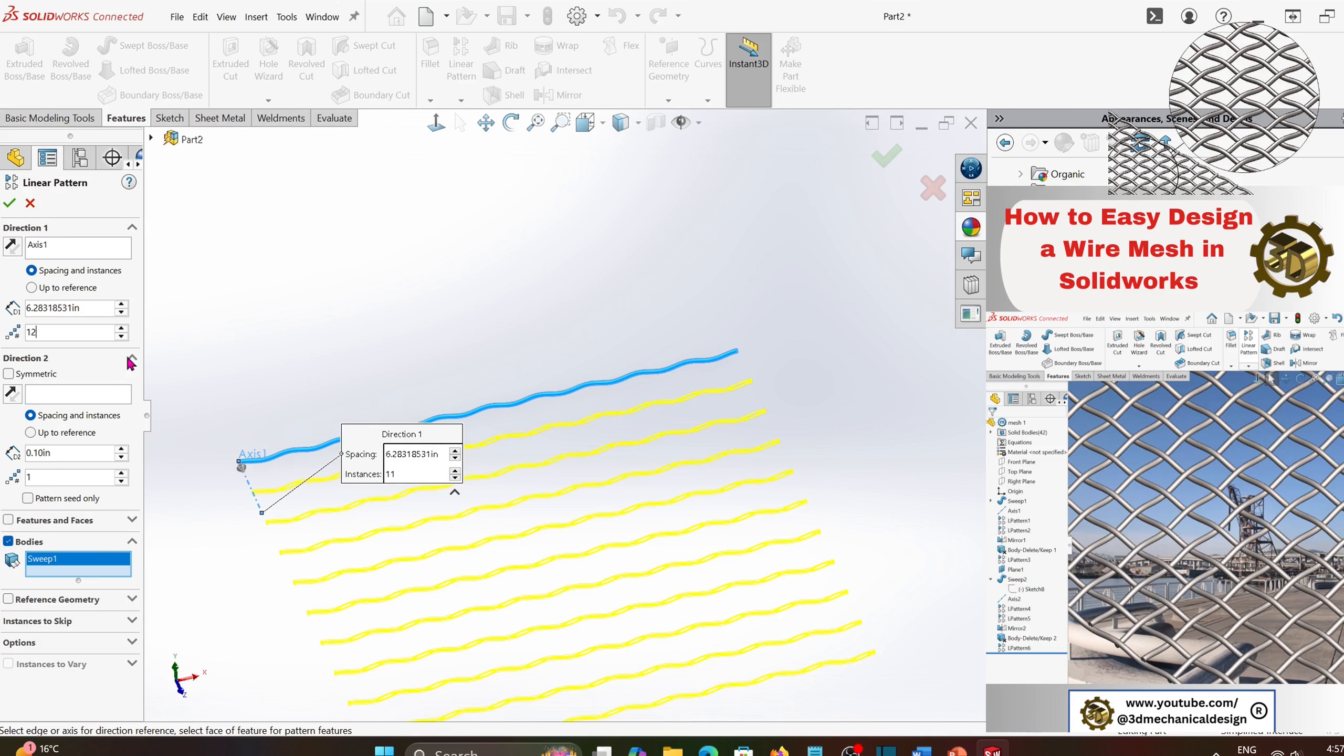
click(9, 203)
- Linear-pattern the first wire body along the reference axis with a spacing of 6.28318531in/2 and 2 instances
scroll(377, 461, up, 2)
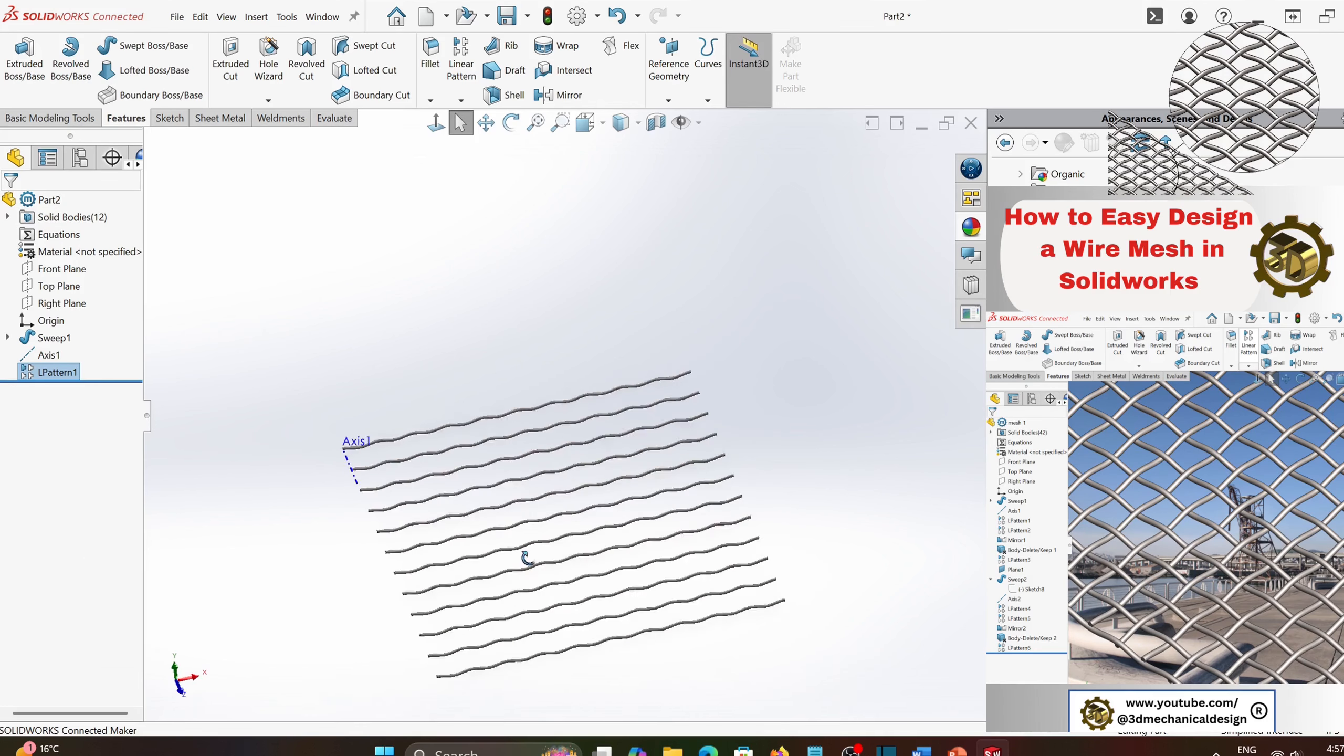
middle_drag(528, 556, 583, 500)
scroll(428, 492, down, 5)
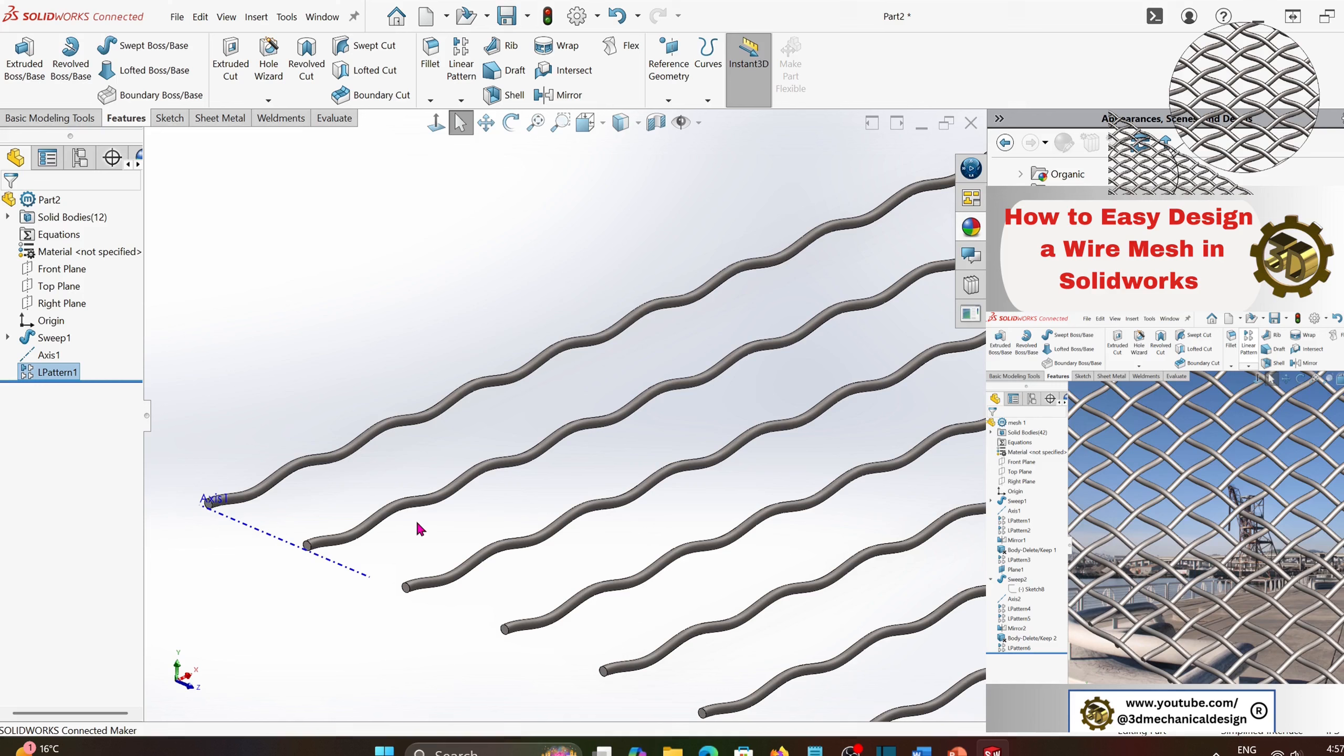
click(51, 356)
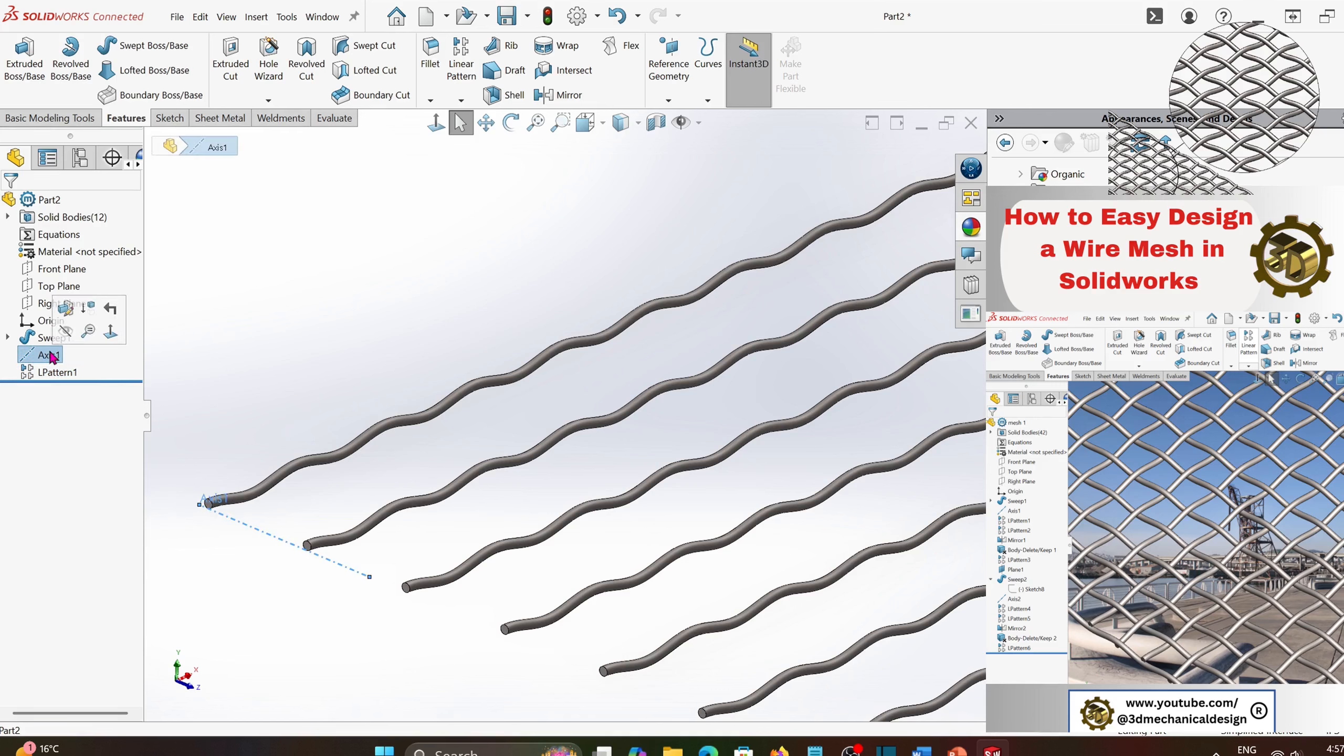
click(461, 101)
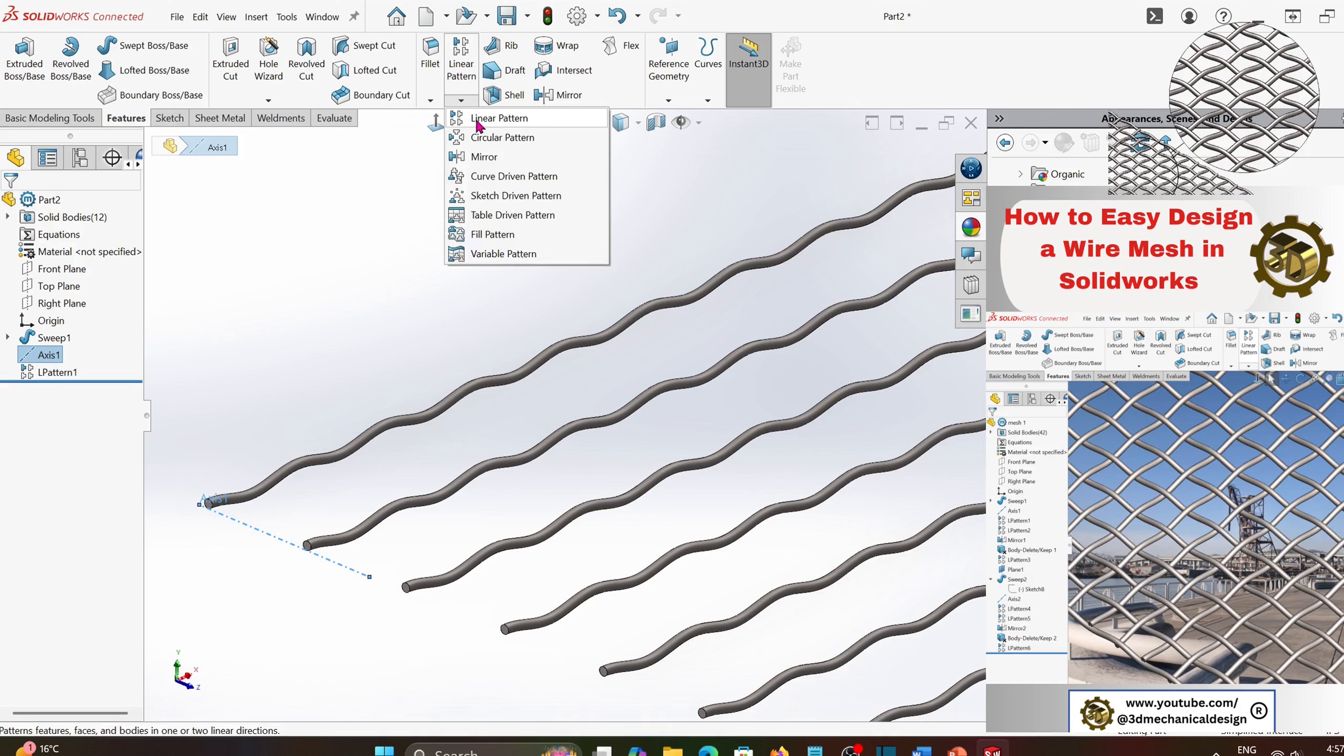
click(477, 125)
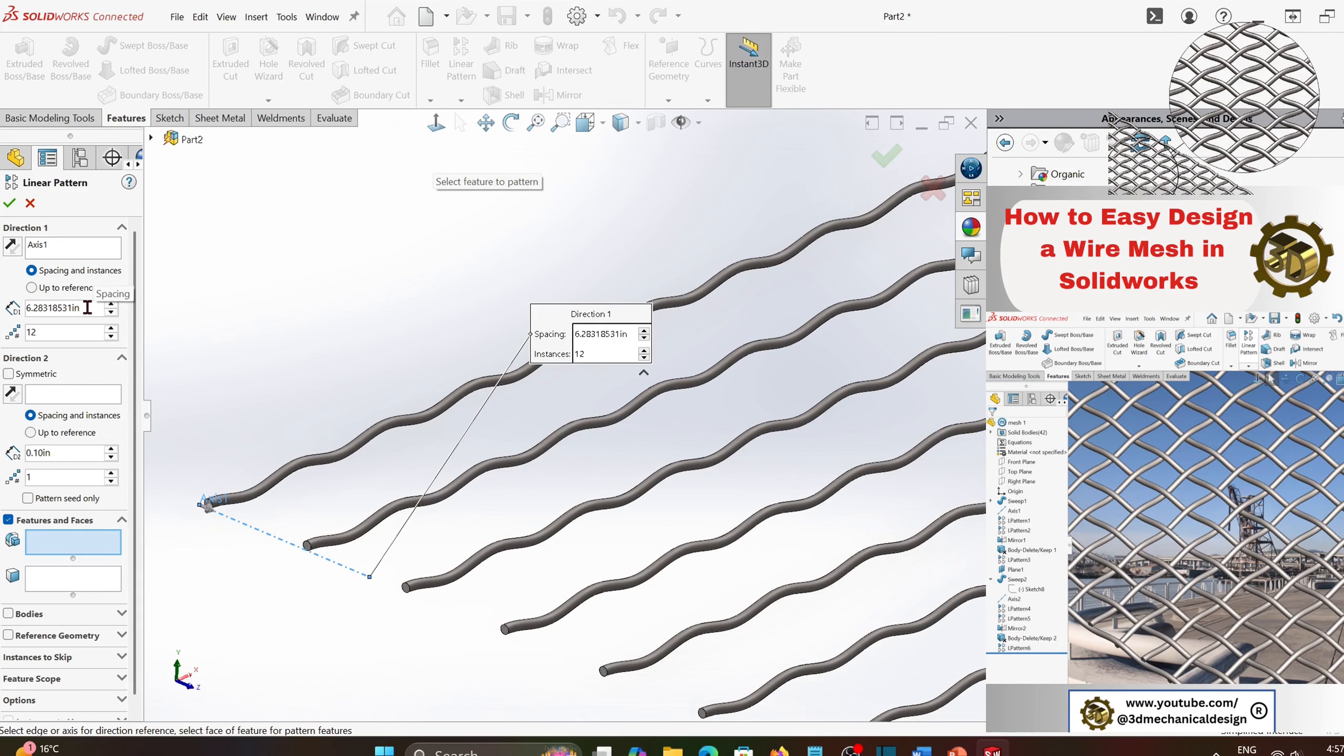
text(/2)
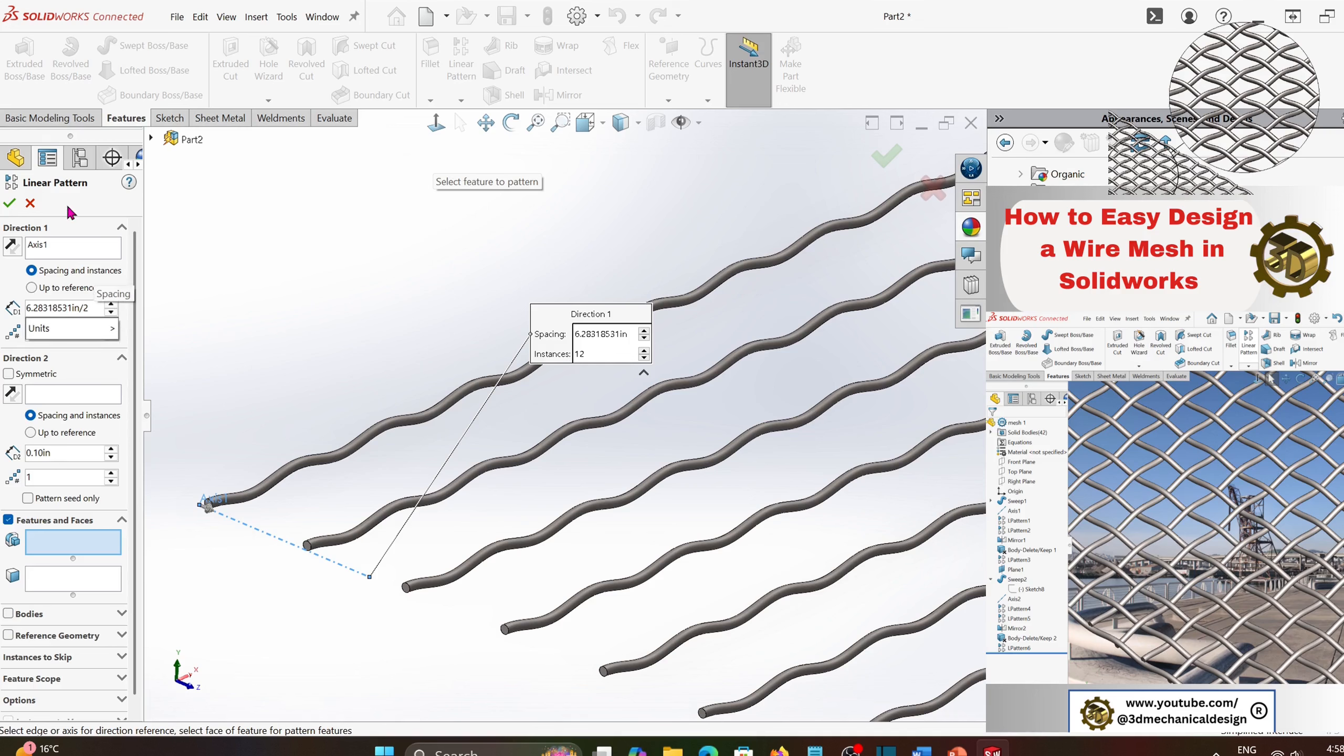
click(128, 253)
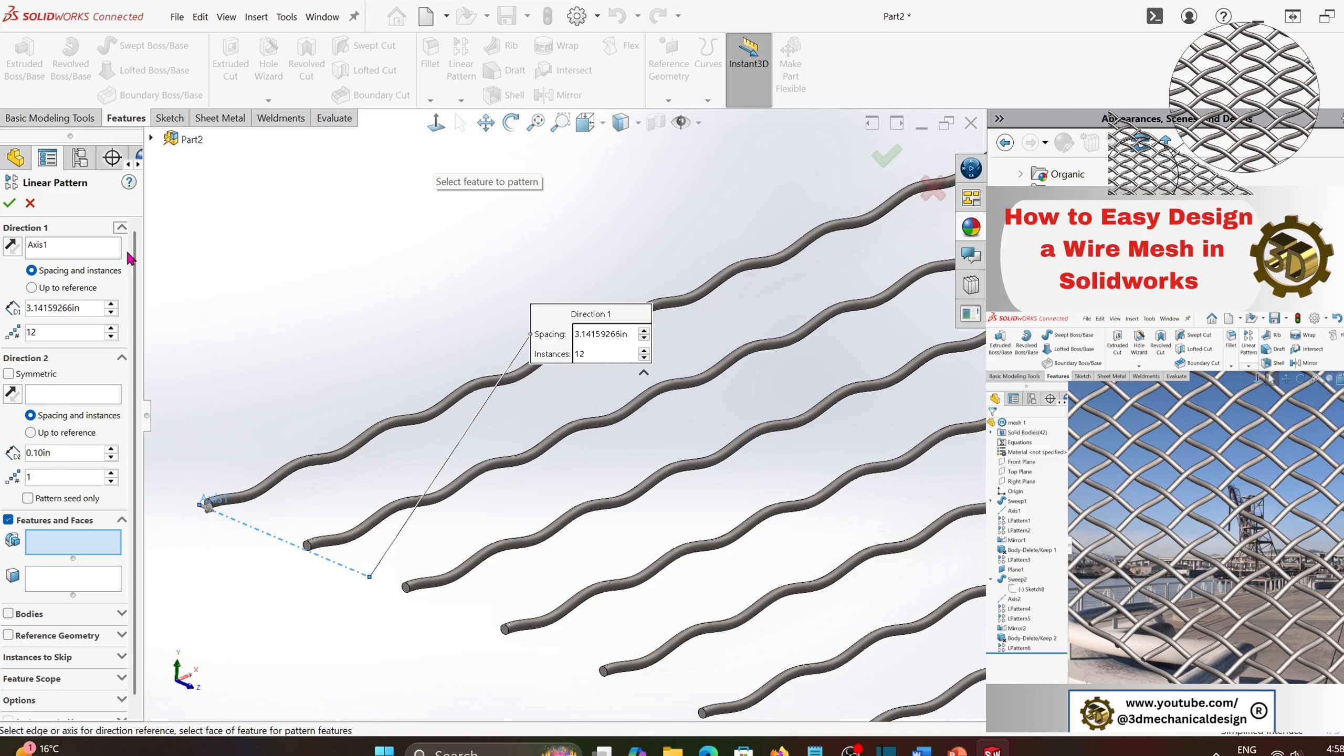
double_click(33, 330)
text(2)
click(94, 369)
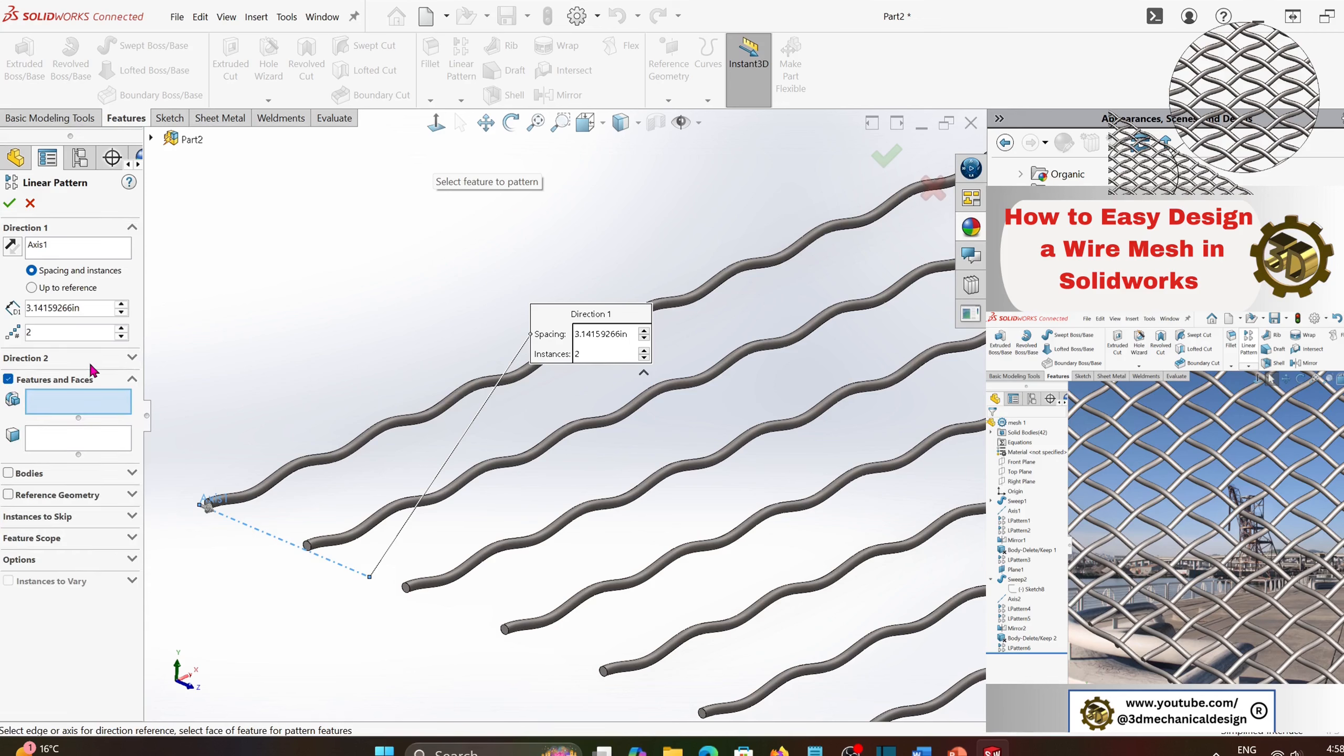
click(9, 473)
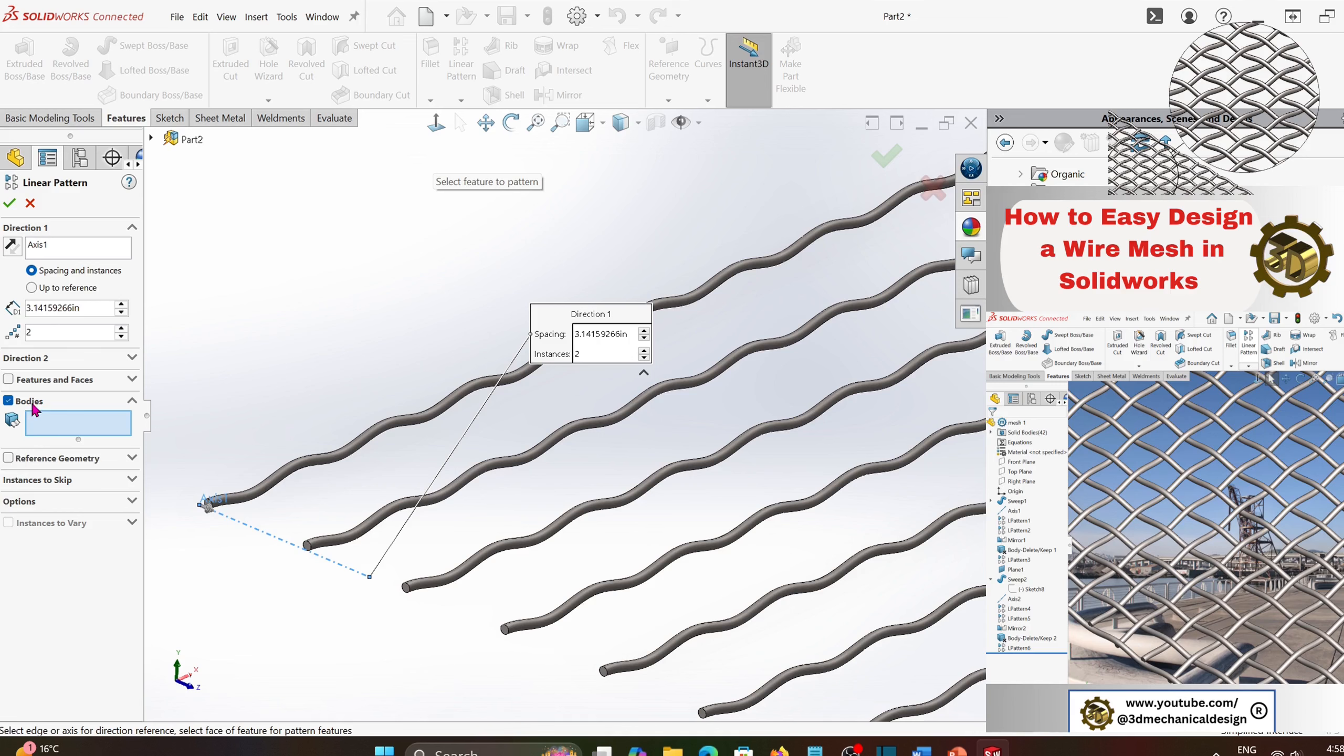
click(295, 471)
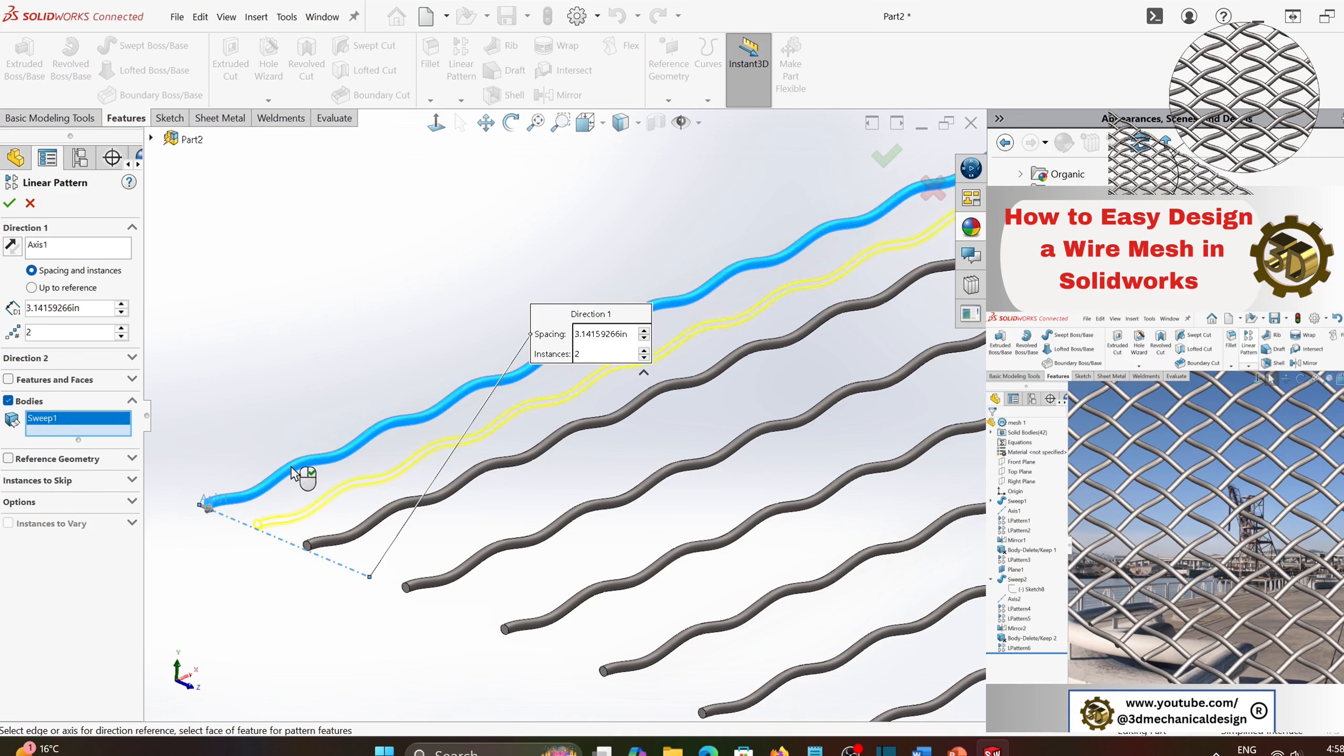
click(9, 203)
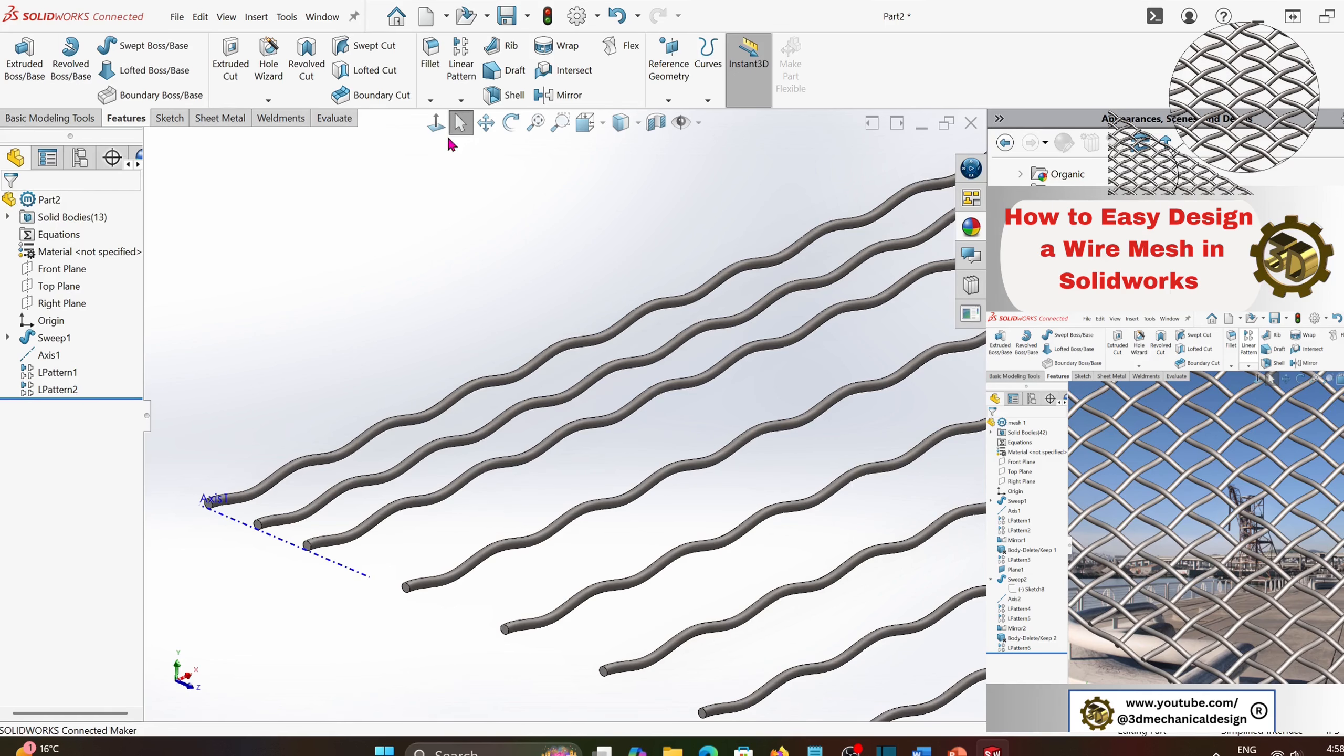
- Mirror the wire body midway between the first two evenly spaced wires about the Top Plane
click(460, 101)
click(476, 156)
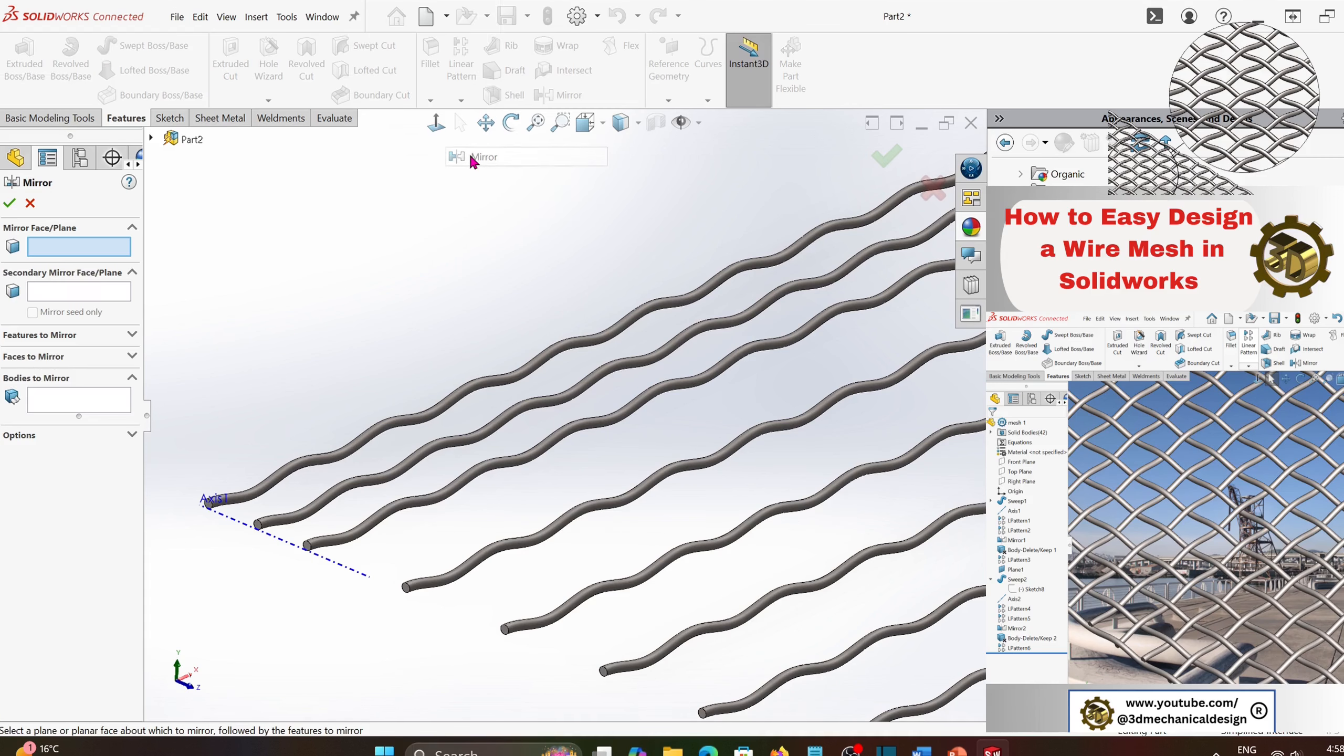
click(150, 138)
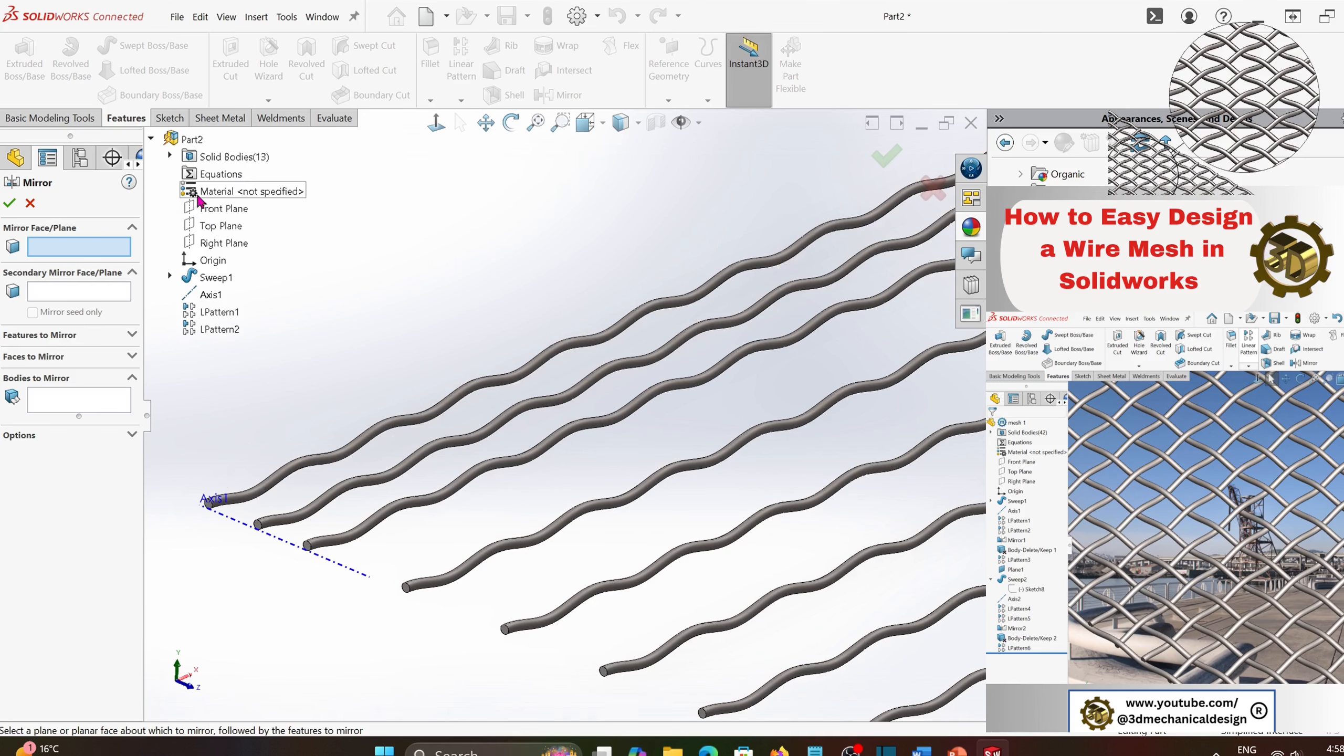
click(230, 231)
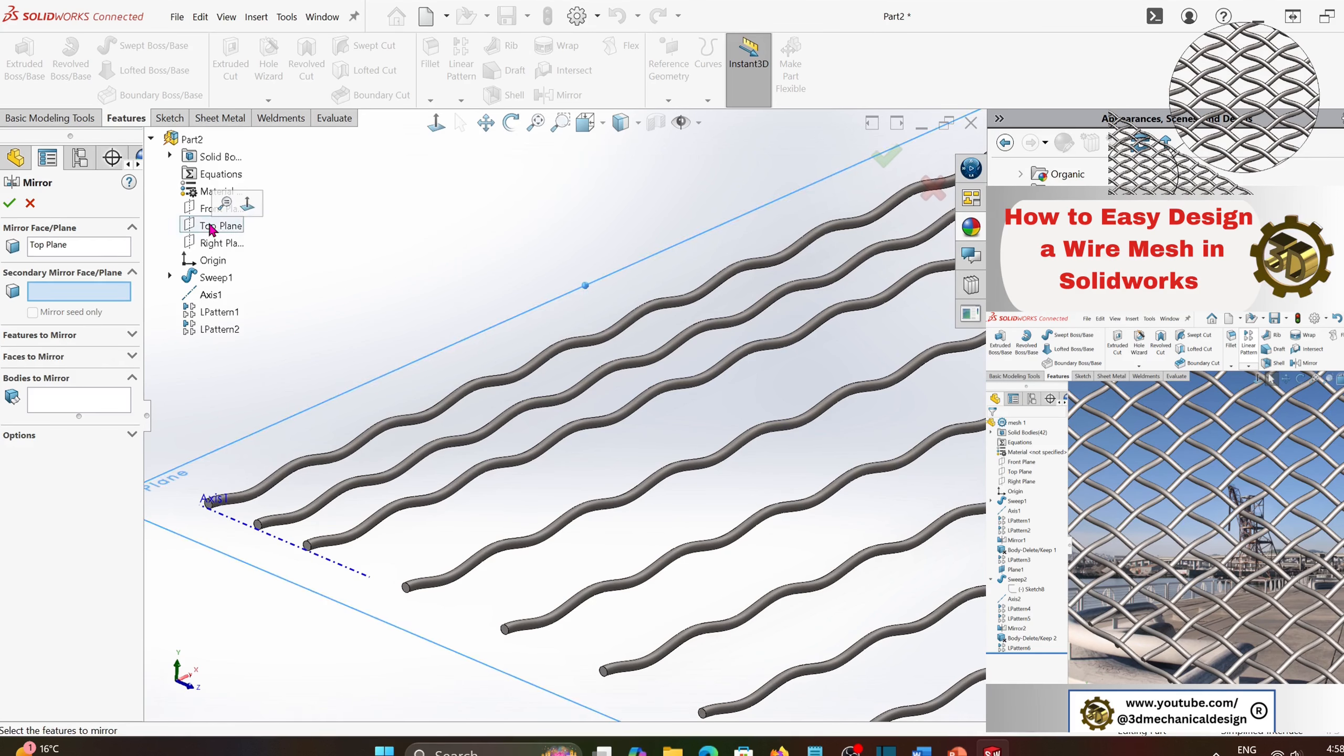
click(47, 396)
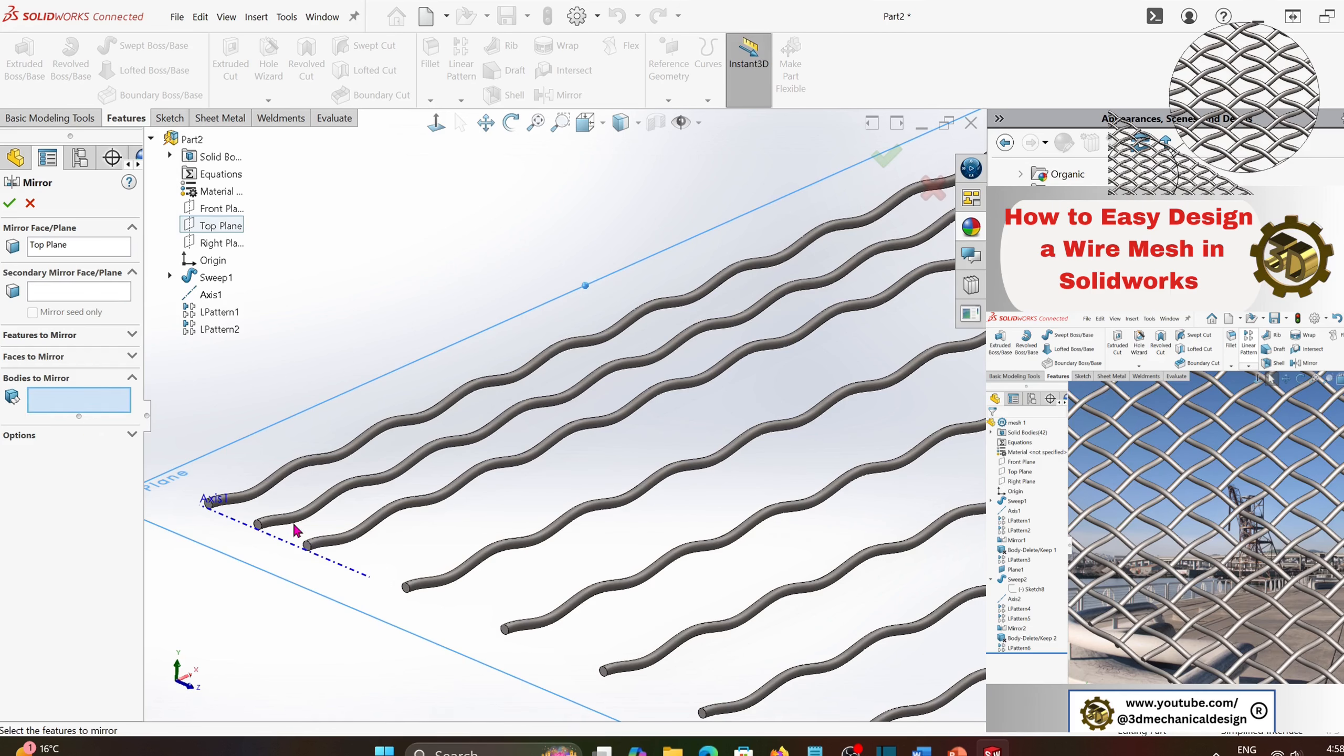
click(293, 527)
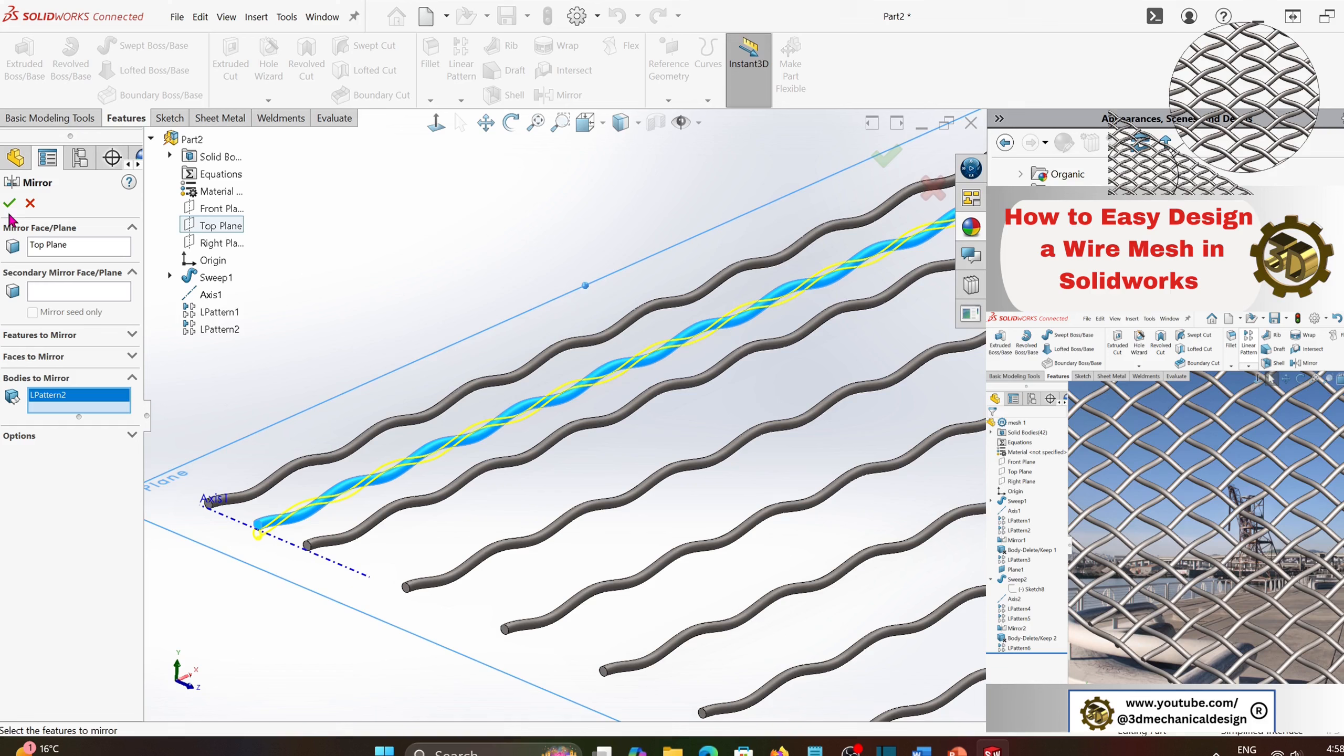
click(9, 202)
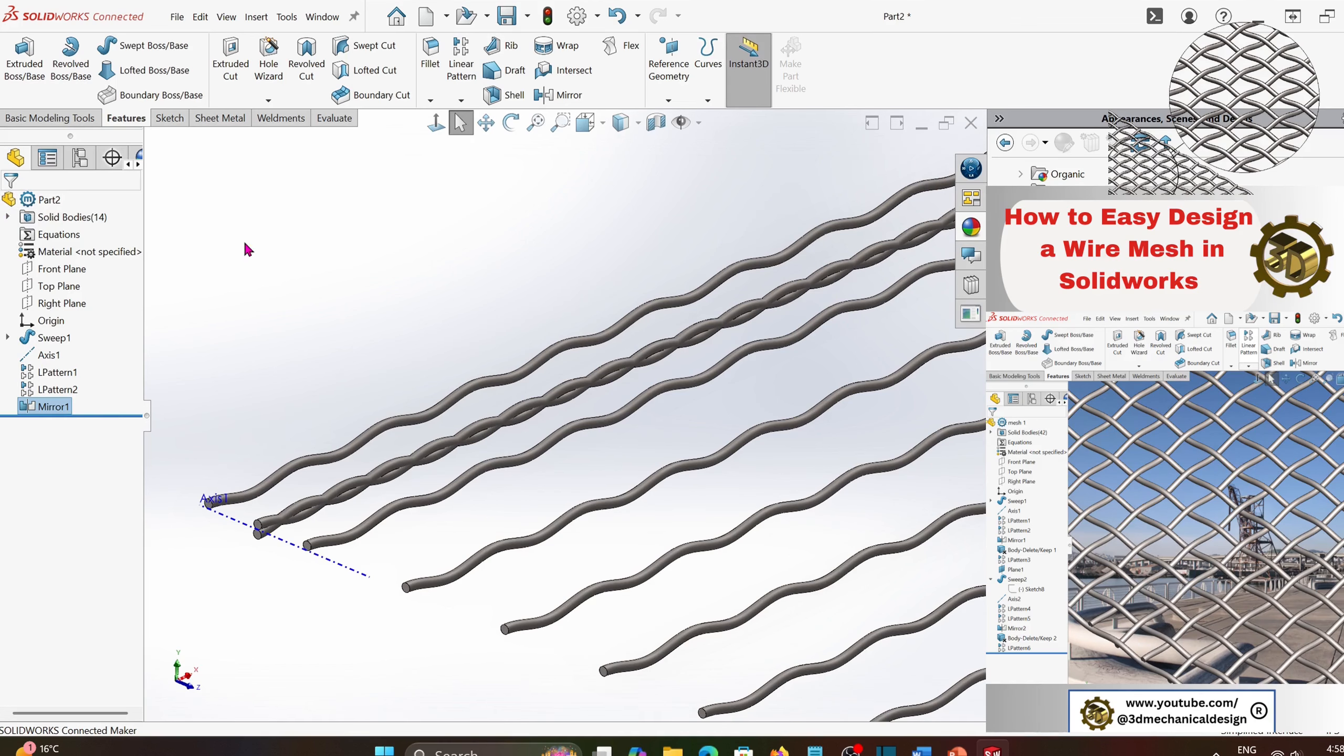
- Delete the unmirrored LPattern2 wire body with Delete/Keep Body, leaving its mirrored copy in place
click(256, 17)
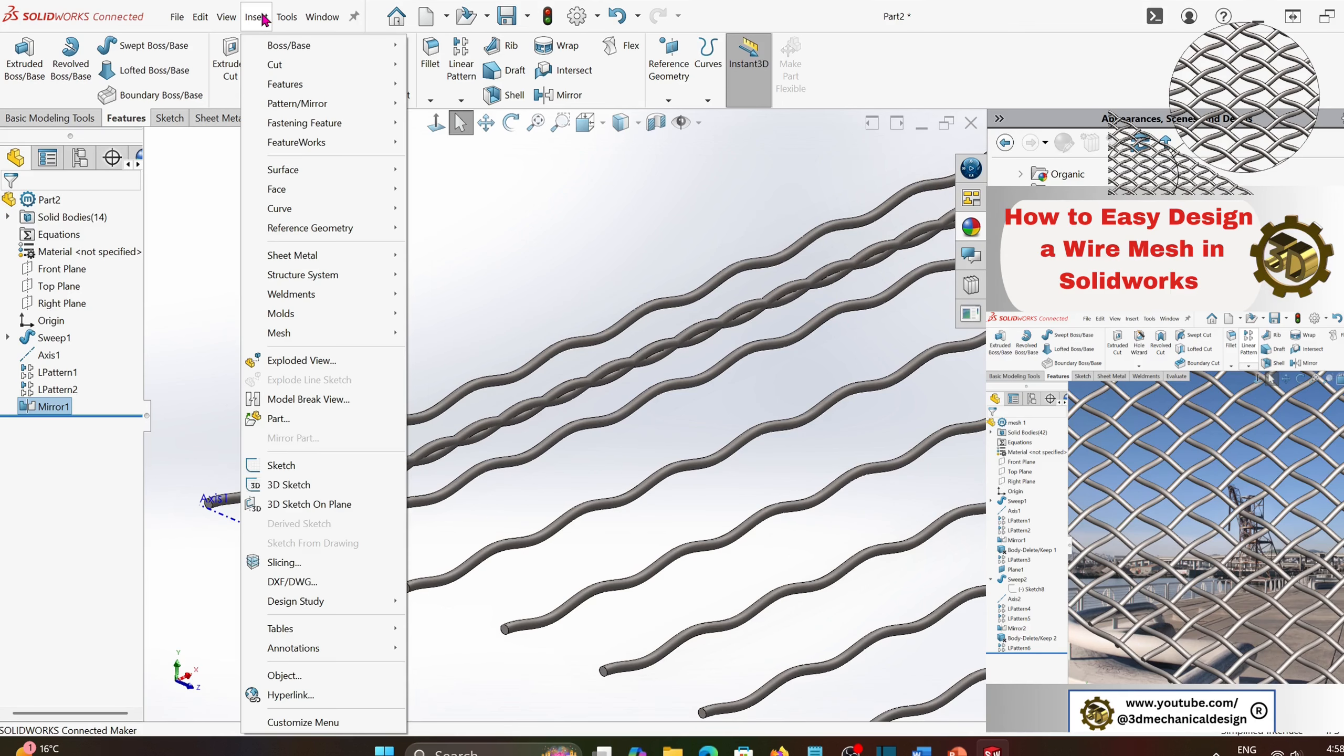
mouse_move(298, 84)
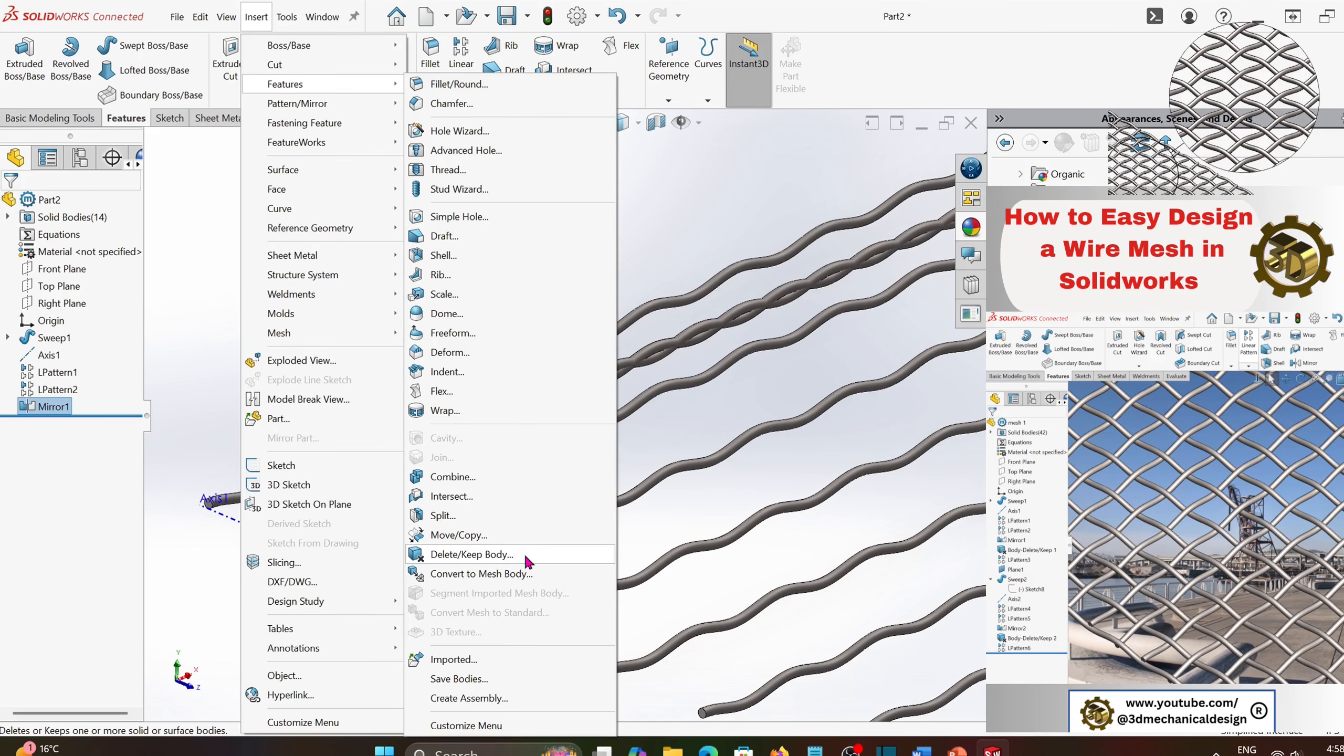
click(471, 554)
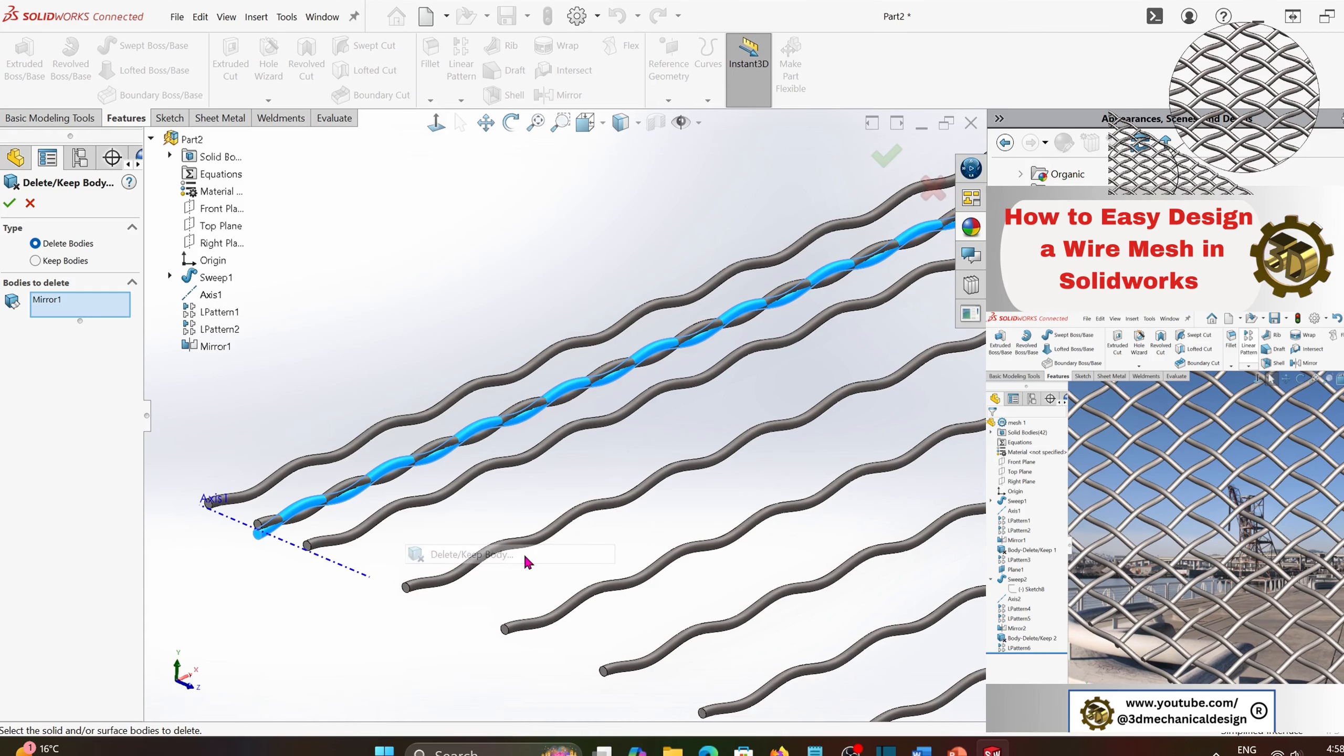
click(46, 307)
key(Delete)
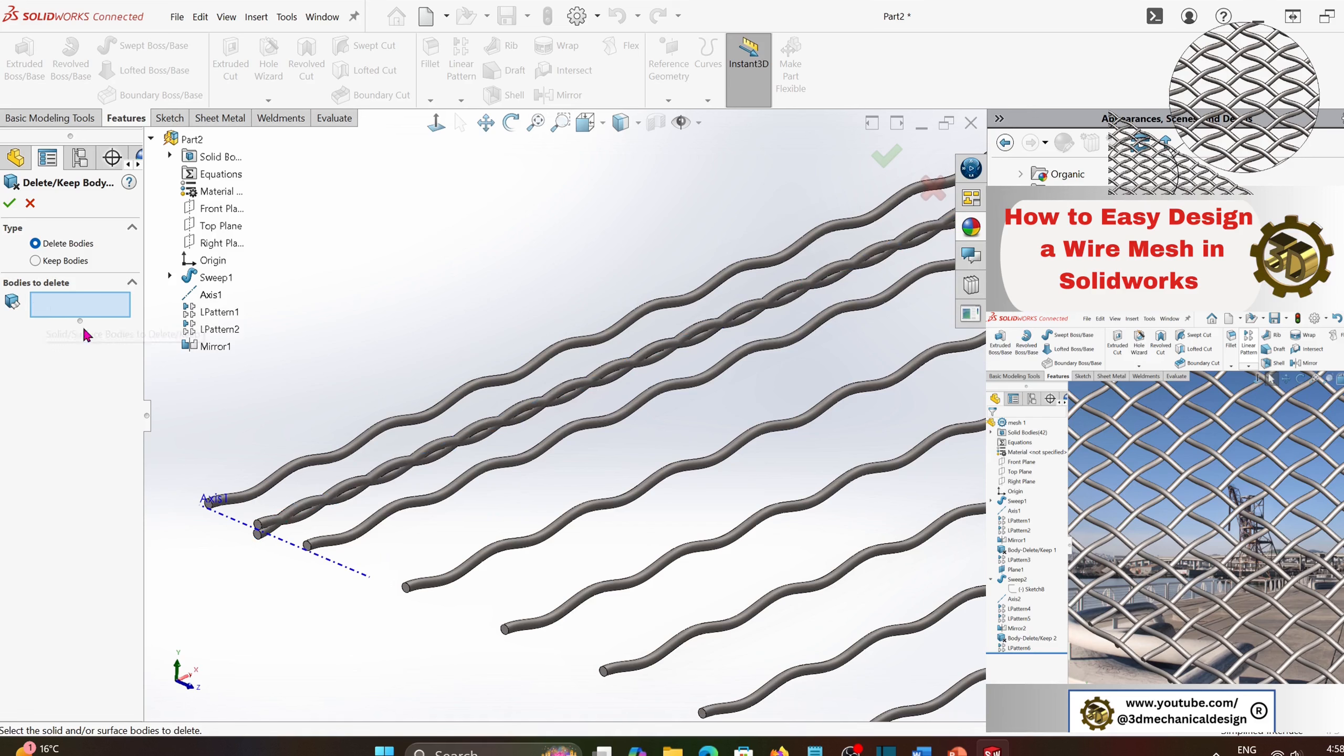
click(272, 527)
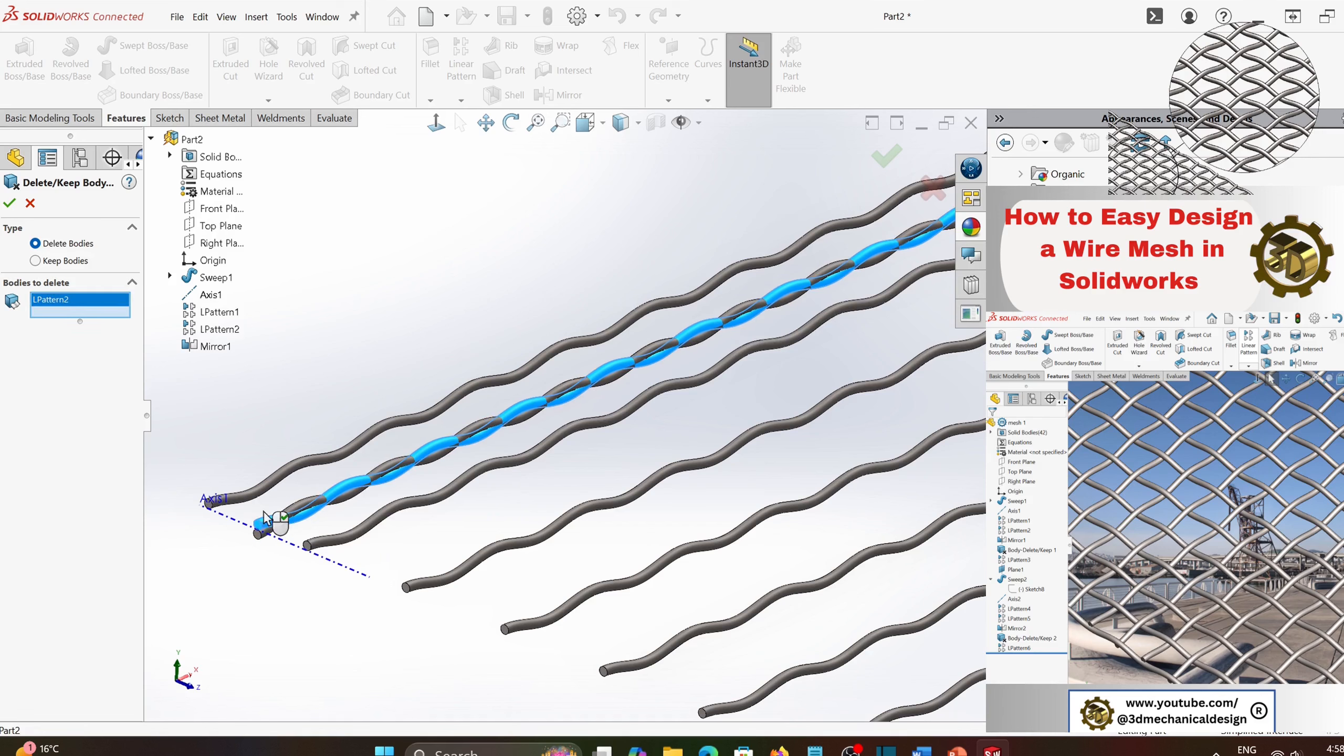
click(10, 203)
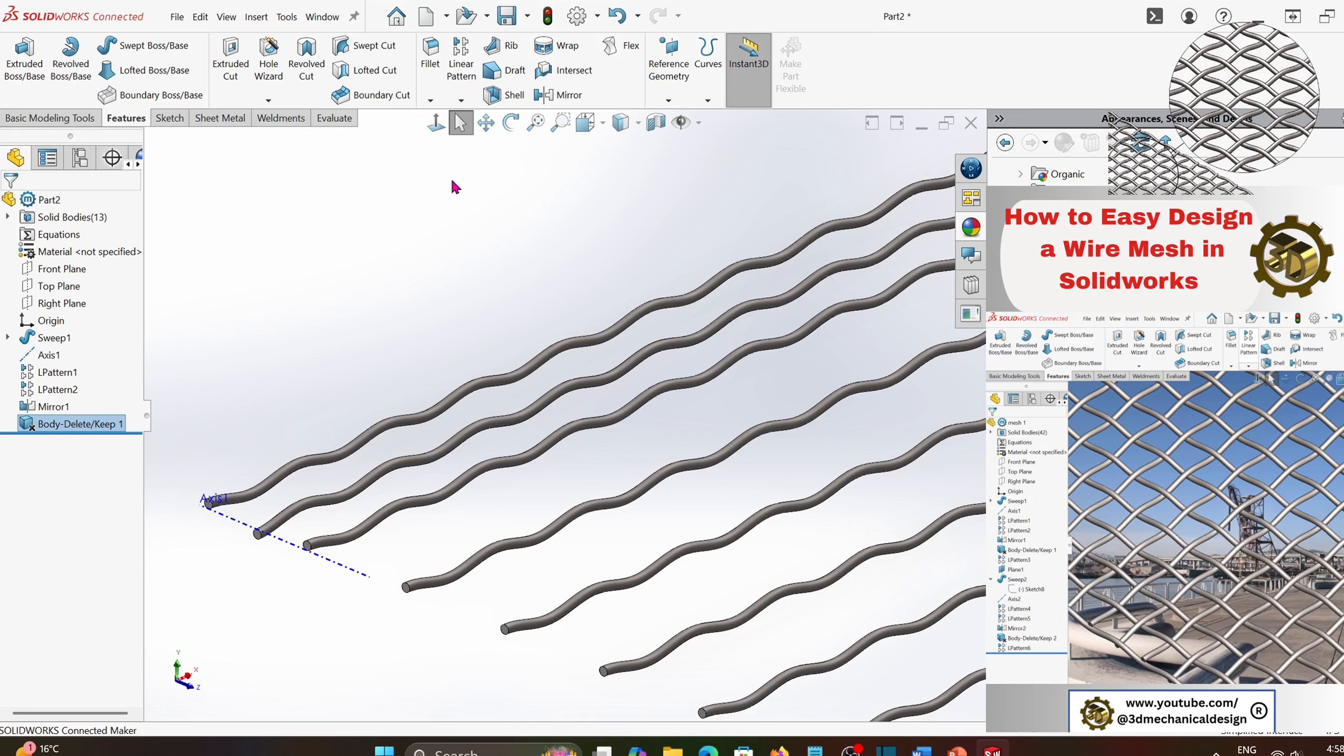
- Linear-pattern the mirrored wire body along the reference axis with a spacing of pi*2 in and 11 instances
click(299, 548)
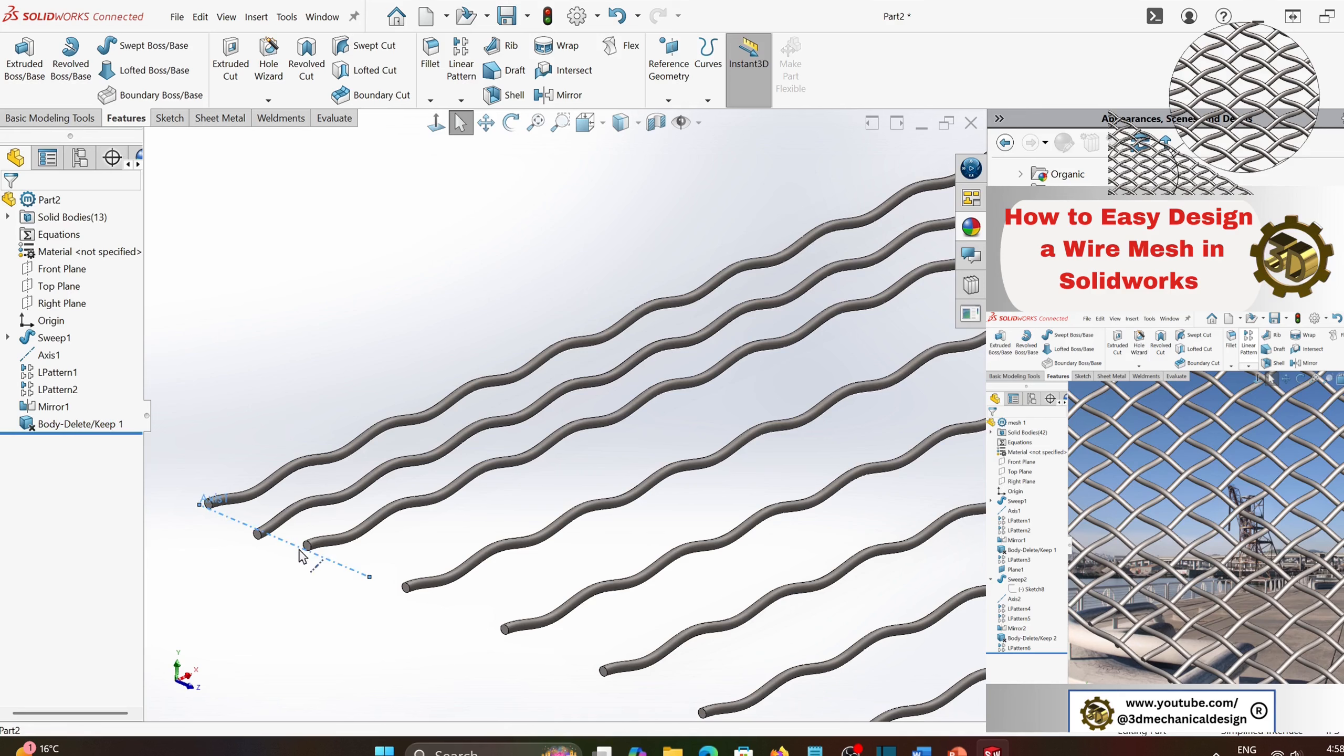
click(453, 71)
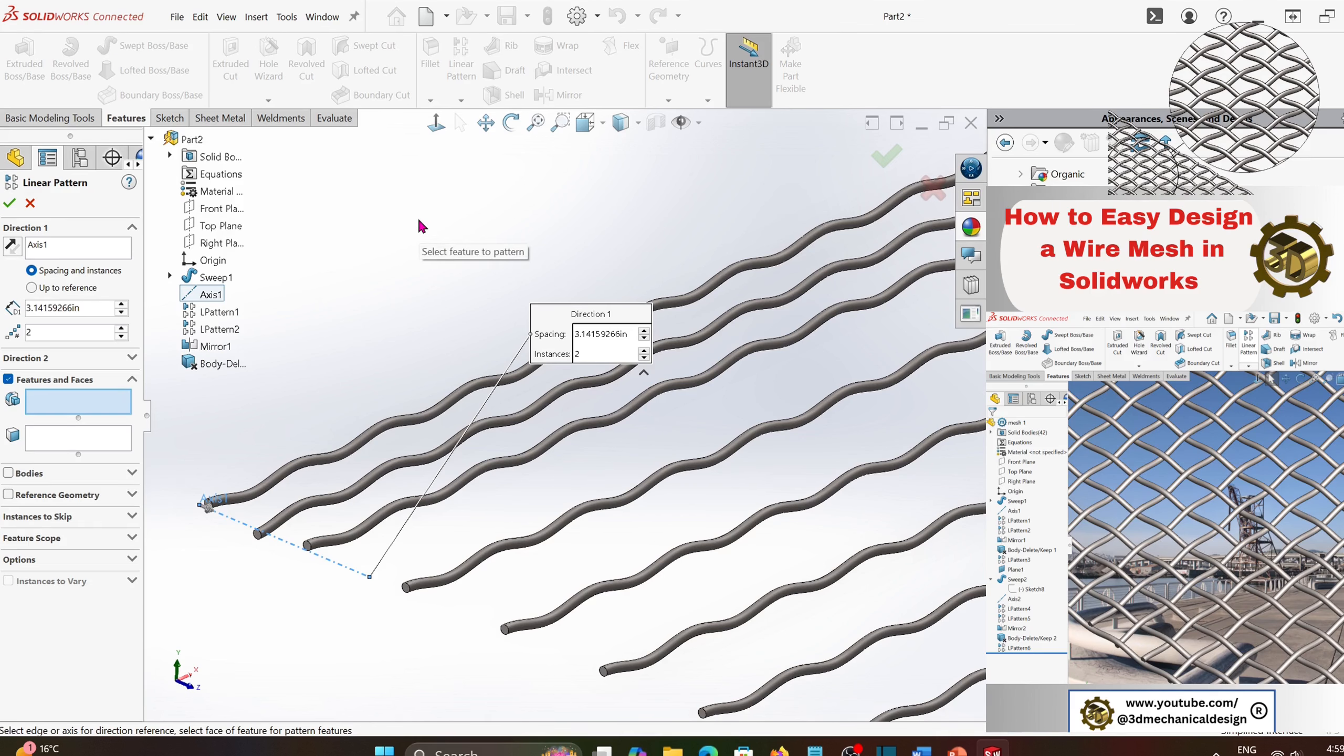
click(8, 473)
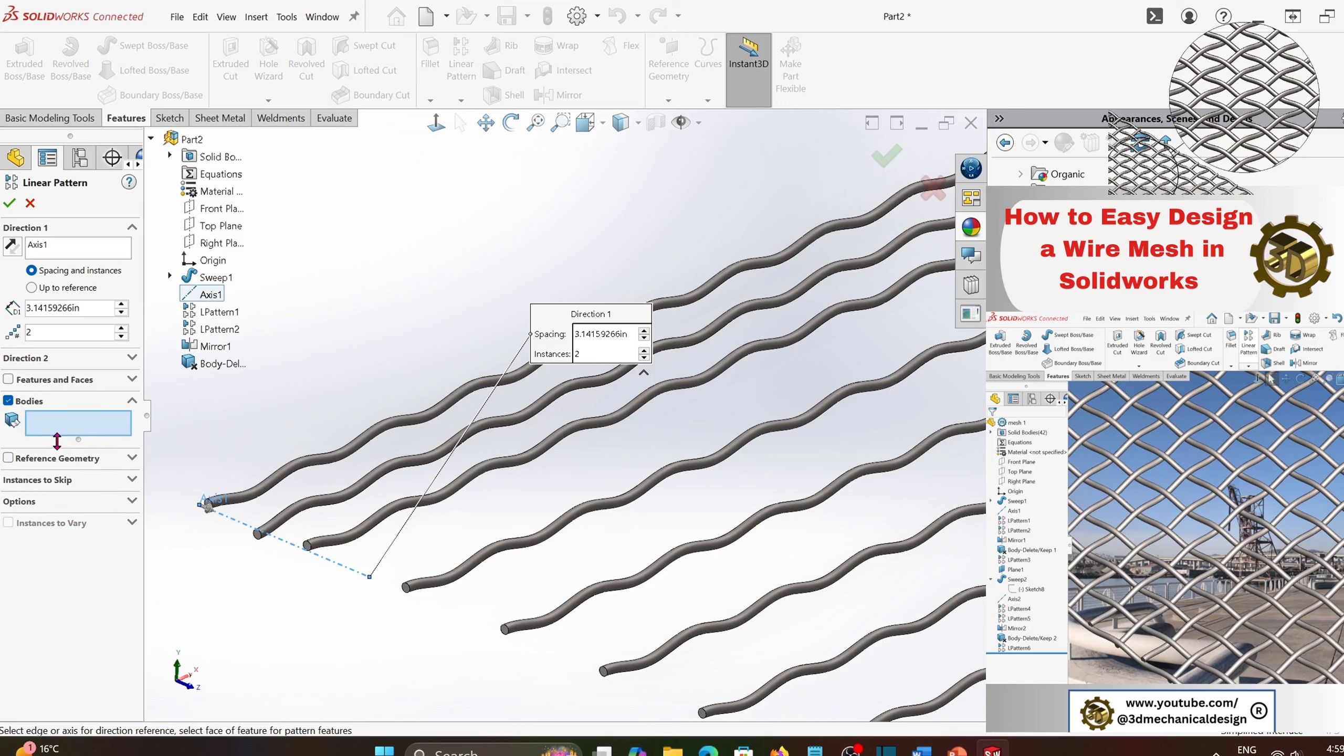
click(295, 516)
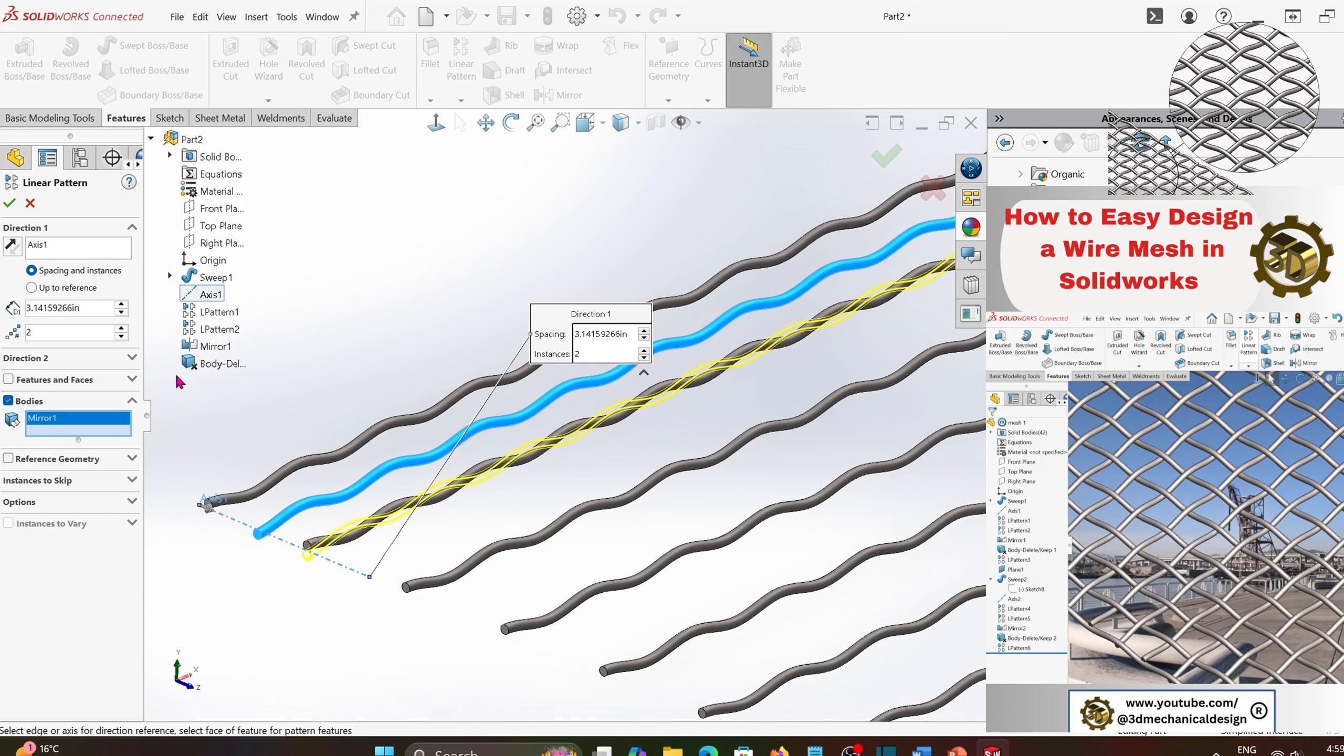
click(86, 307)
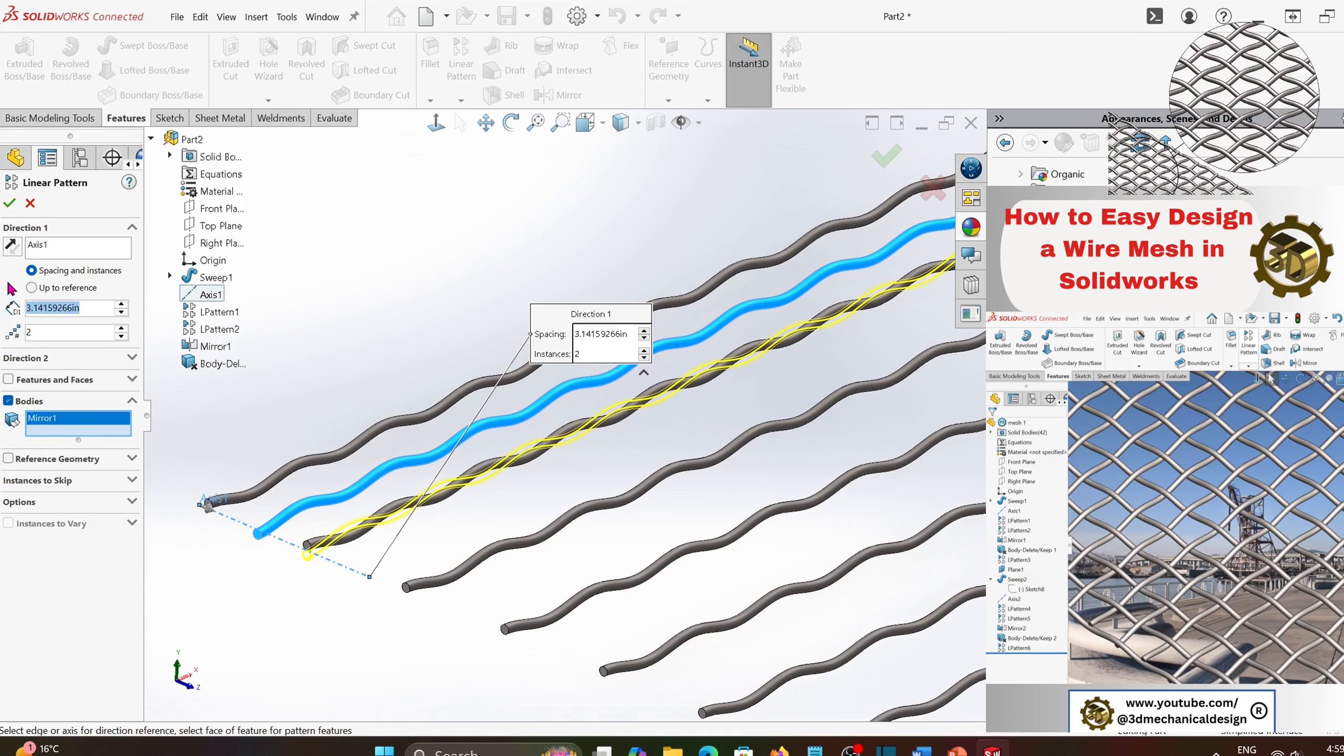
text(pi)
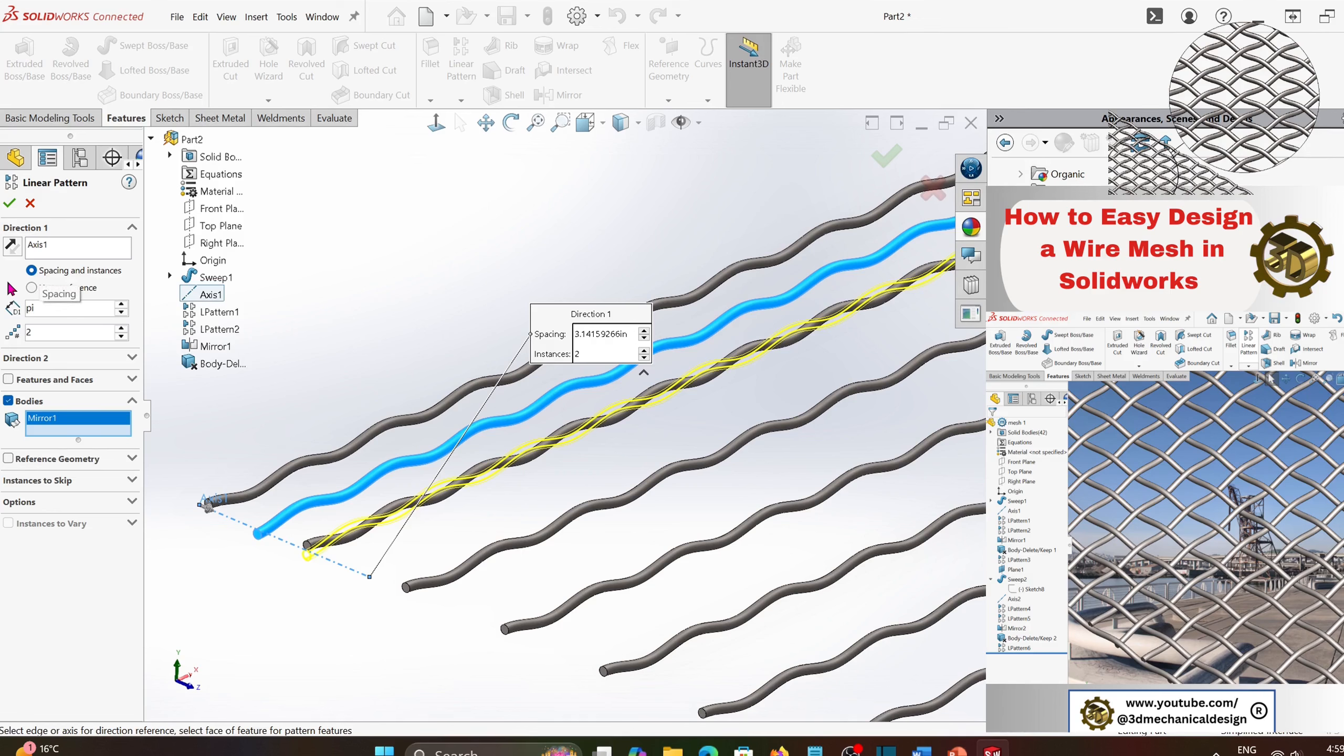
text(*2)
key(Return)
scroll(770, 536, up, 5)
scroll(917, 531, up, 2)
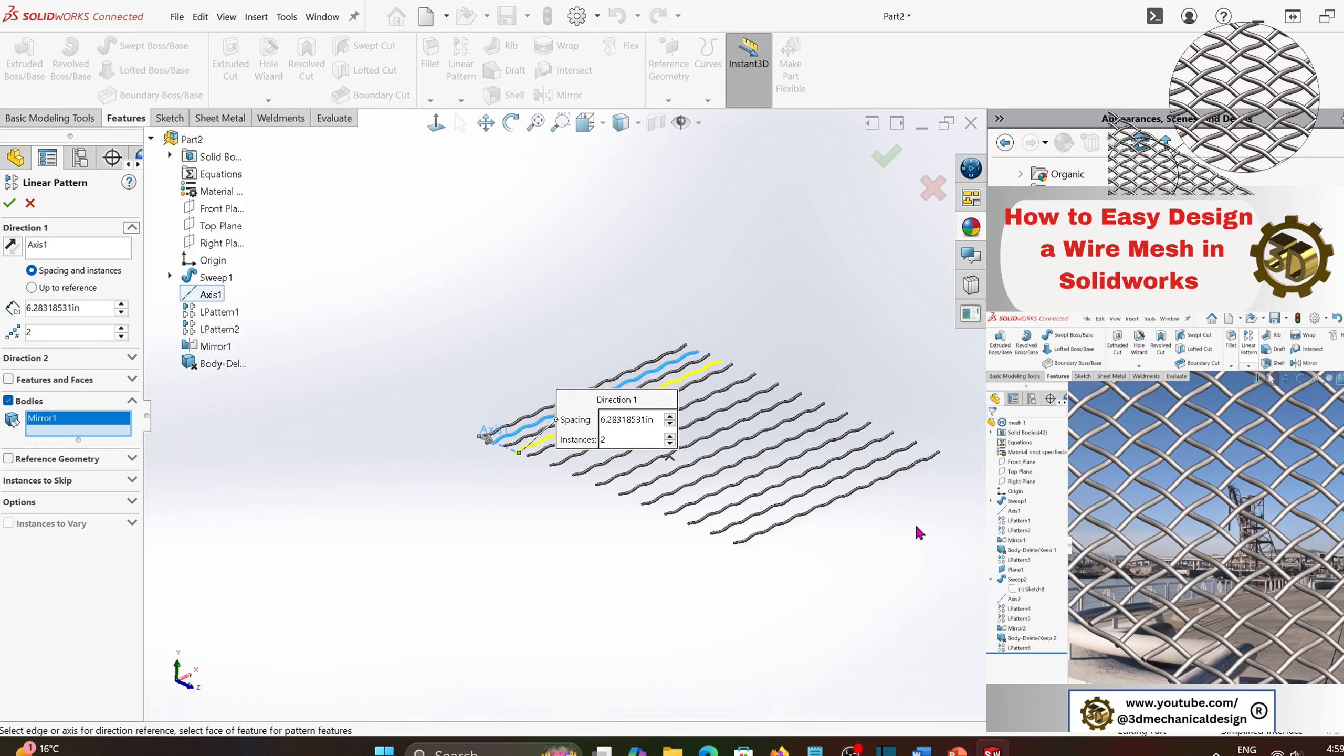
scroll(917, 531, down, 2)
click(121, 329)
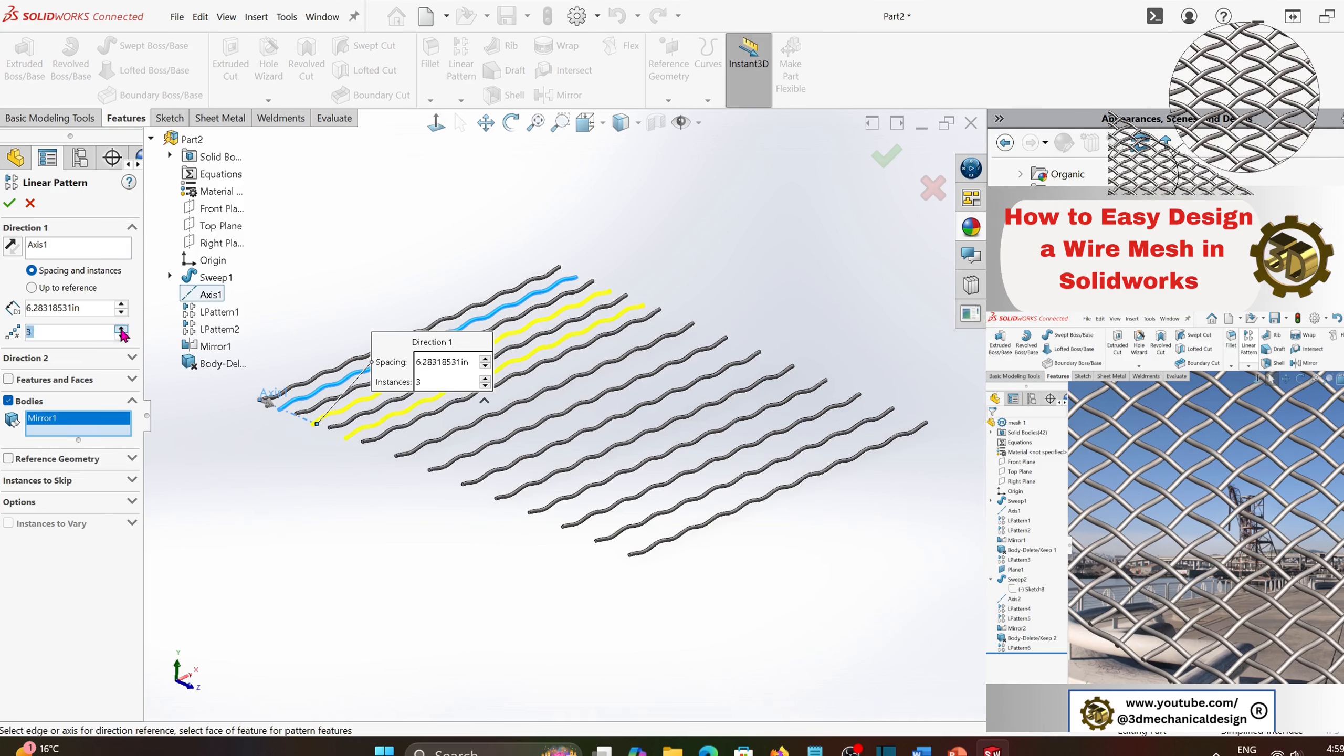
click(121, 328)
click(121, 329)
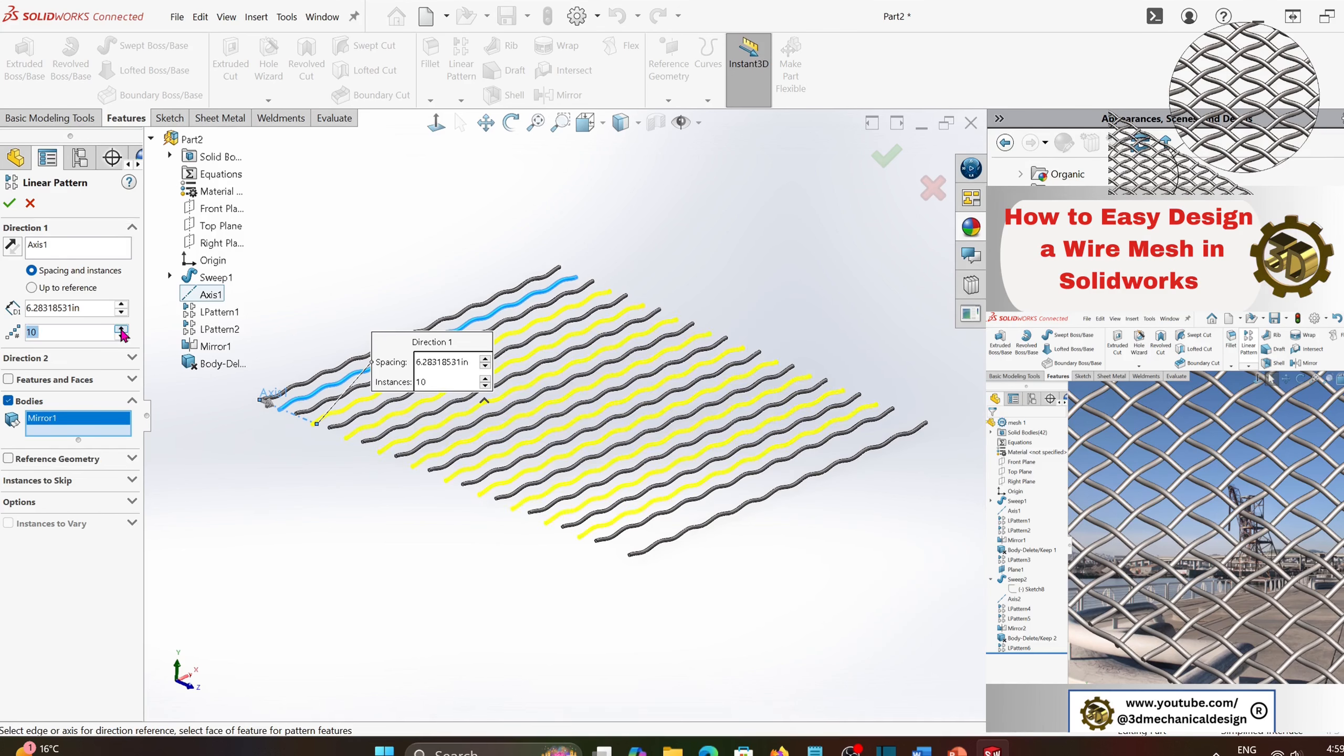
click(121, 329)
click(122, 328)
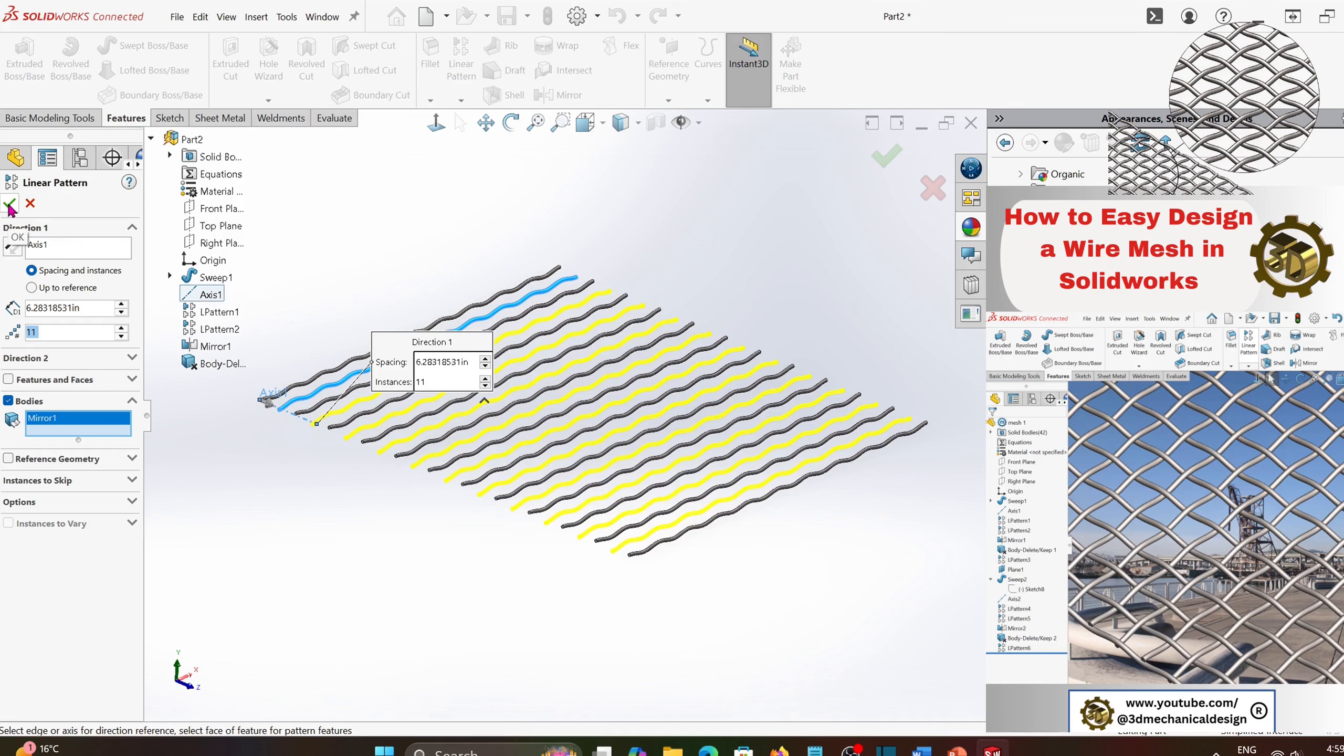
click(10, 204)
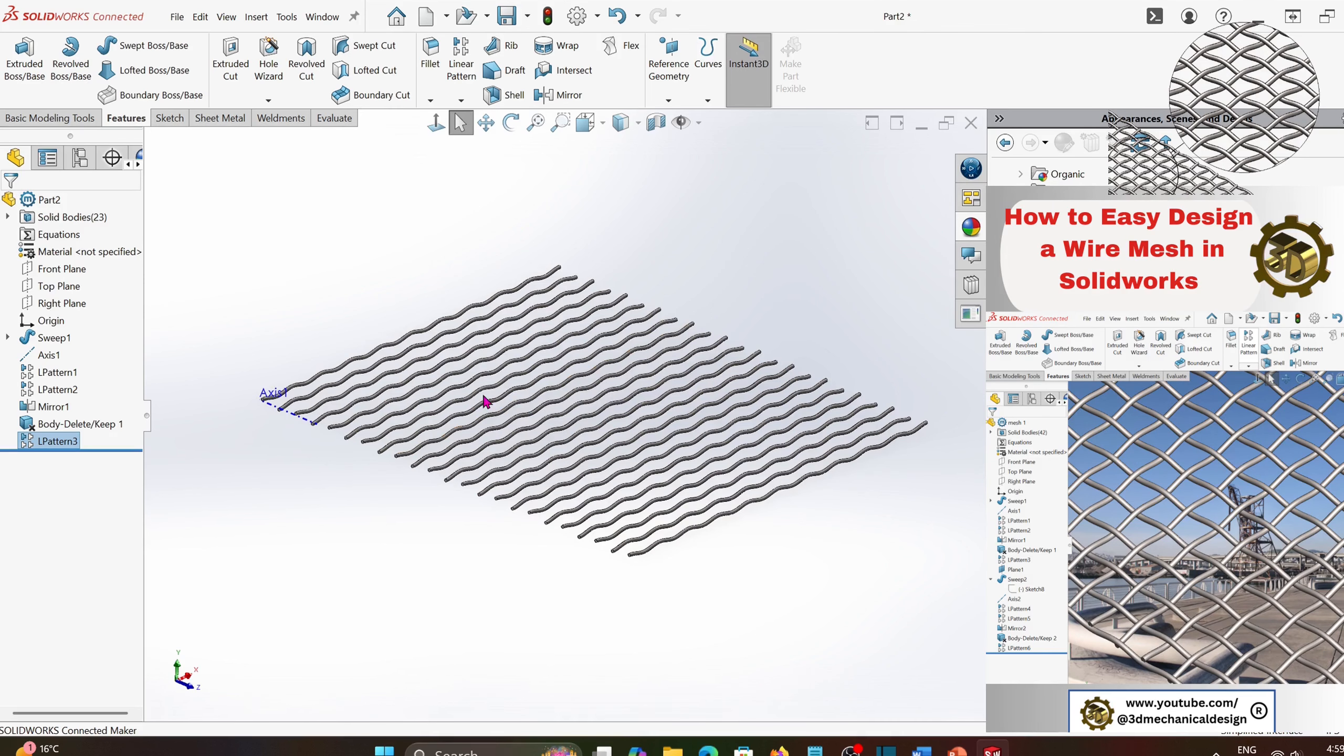
- Create a reference plane offset from the Right Plane by pi inches
scroll(460, 401, down, 4)
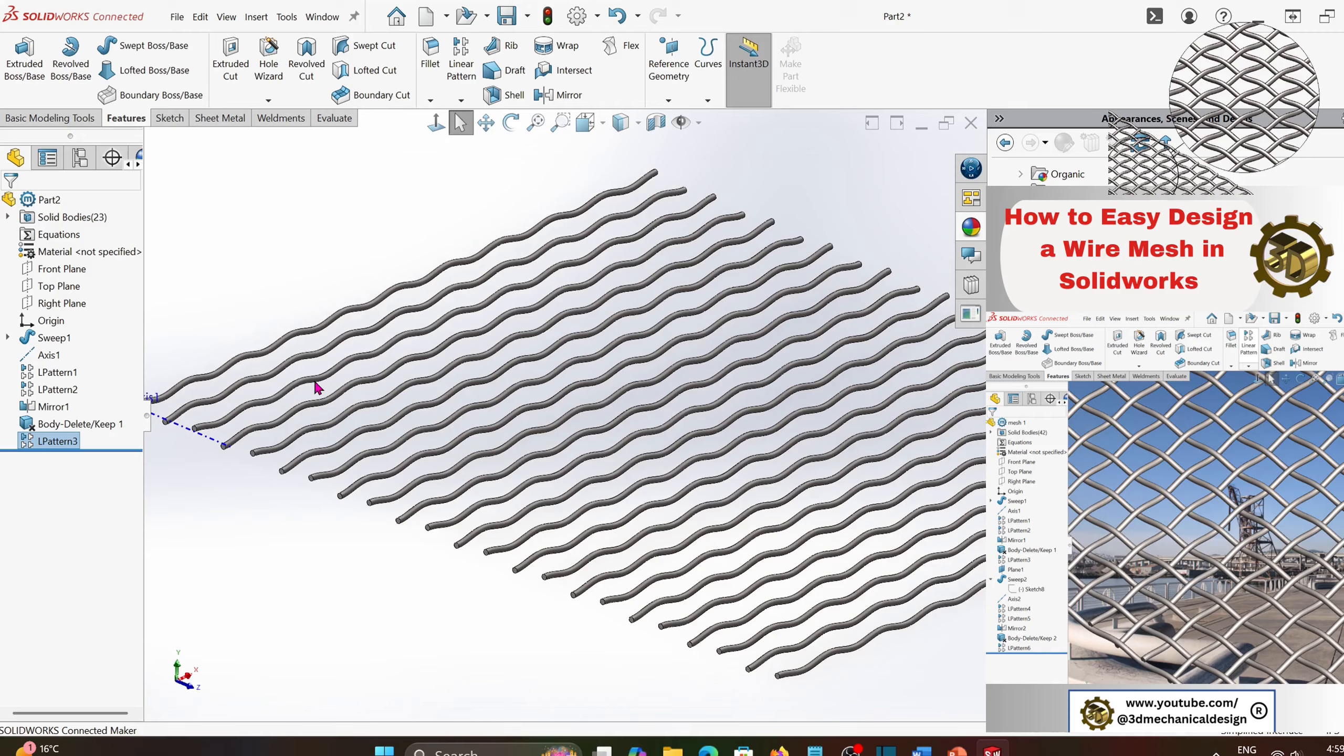
scroll(317, 388, down, 3)
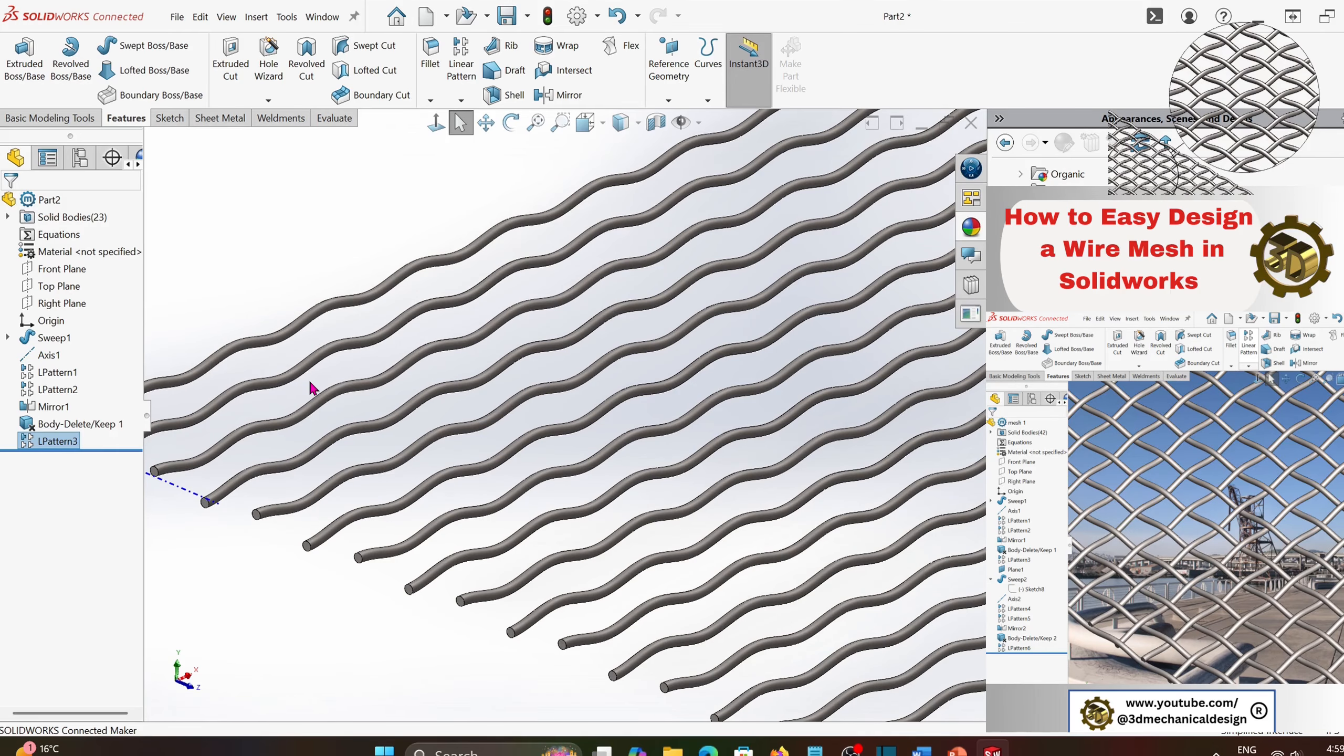
scroll(312, 389, down, 2)
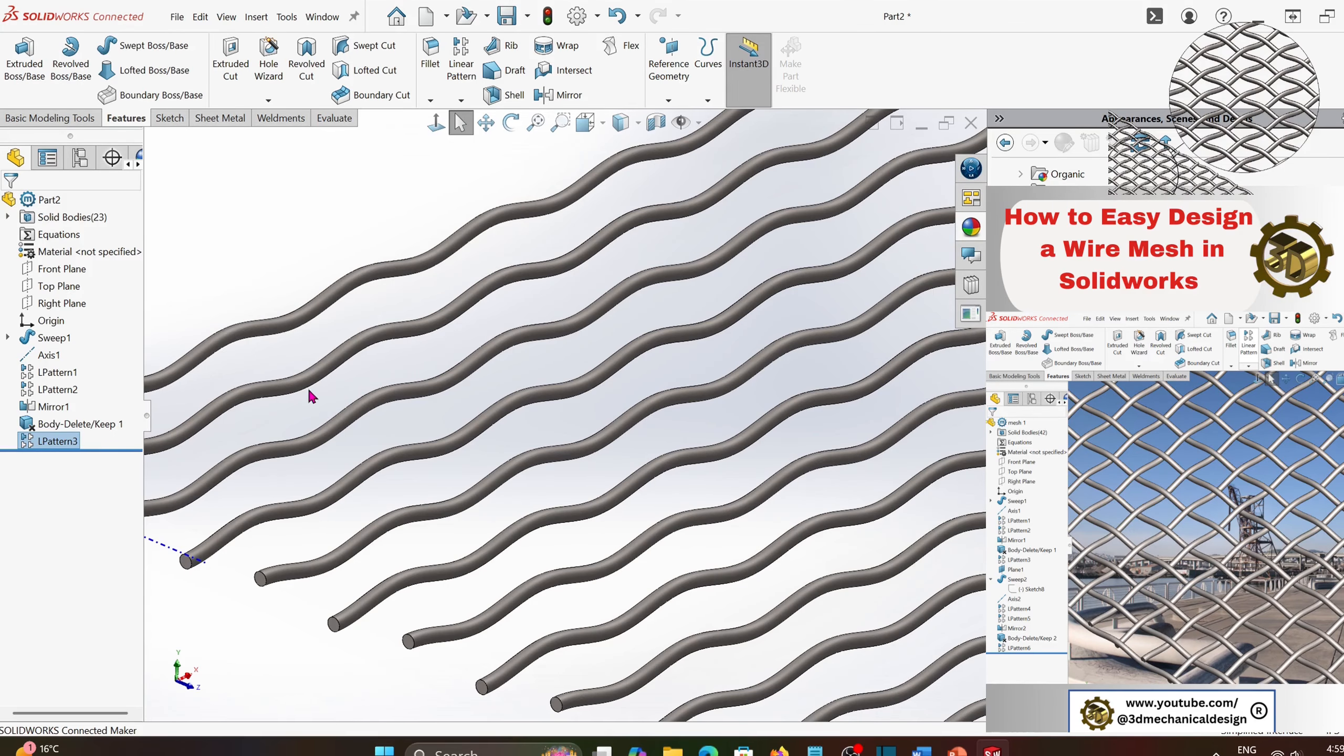
scroll(309, 393, up, 4)
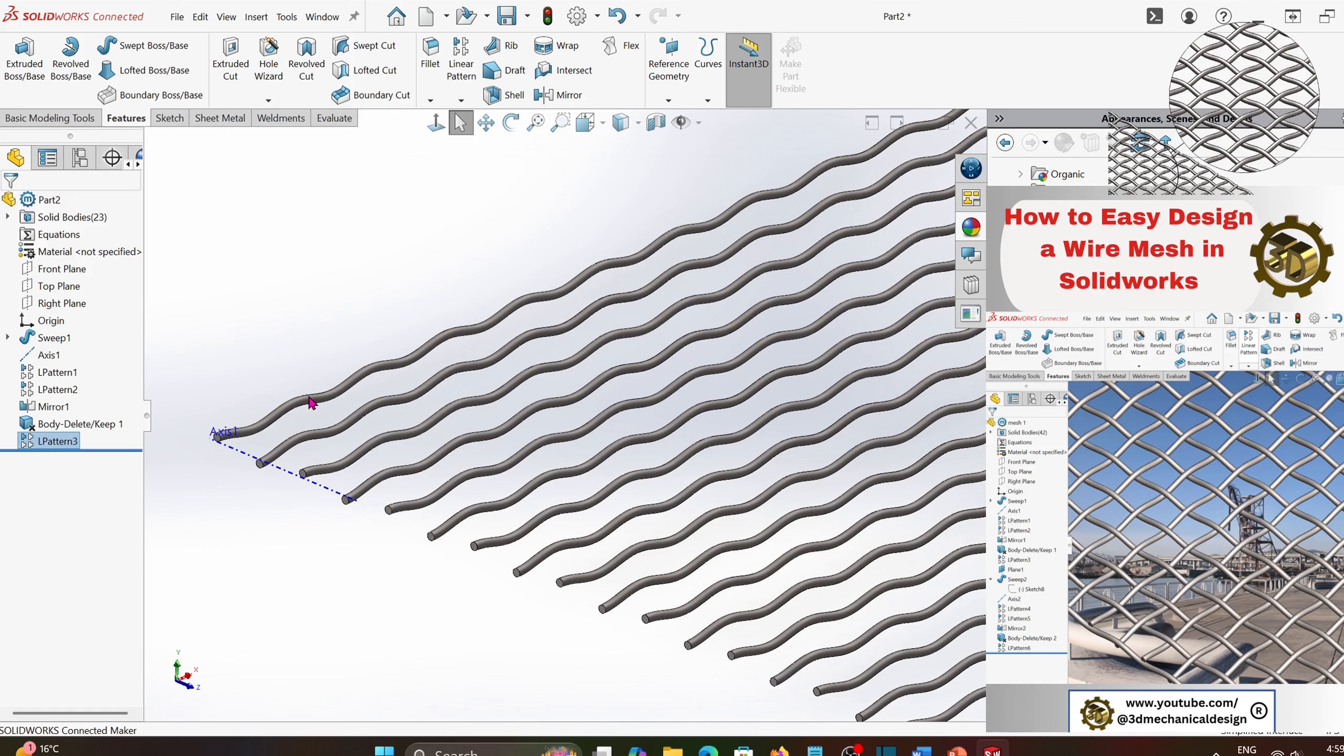
middle_drag(312, 403, 410, 461)
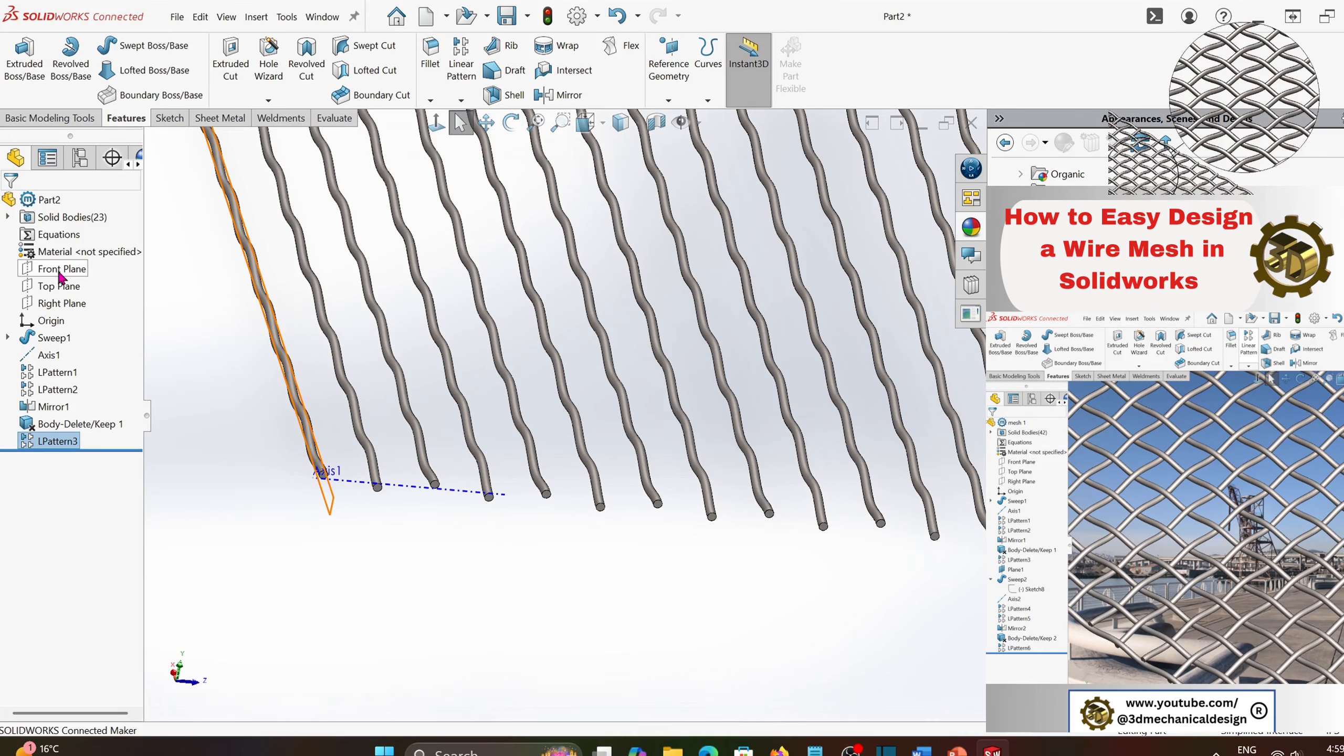
click(53, 303)
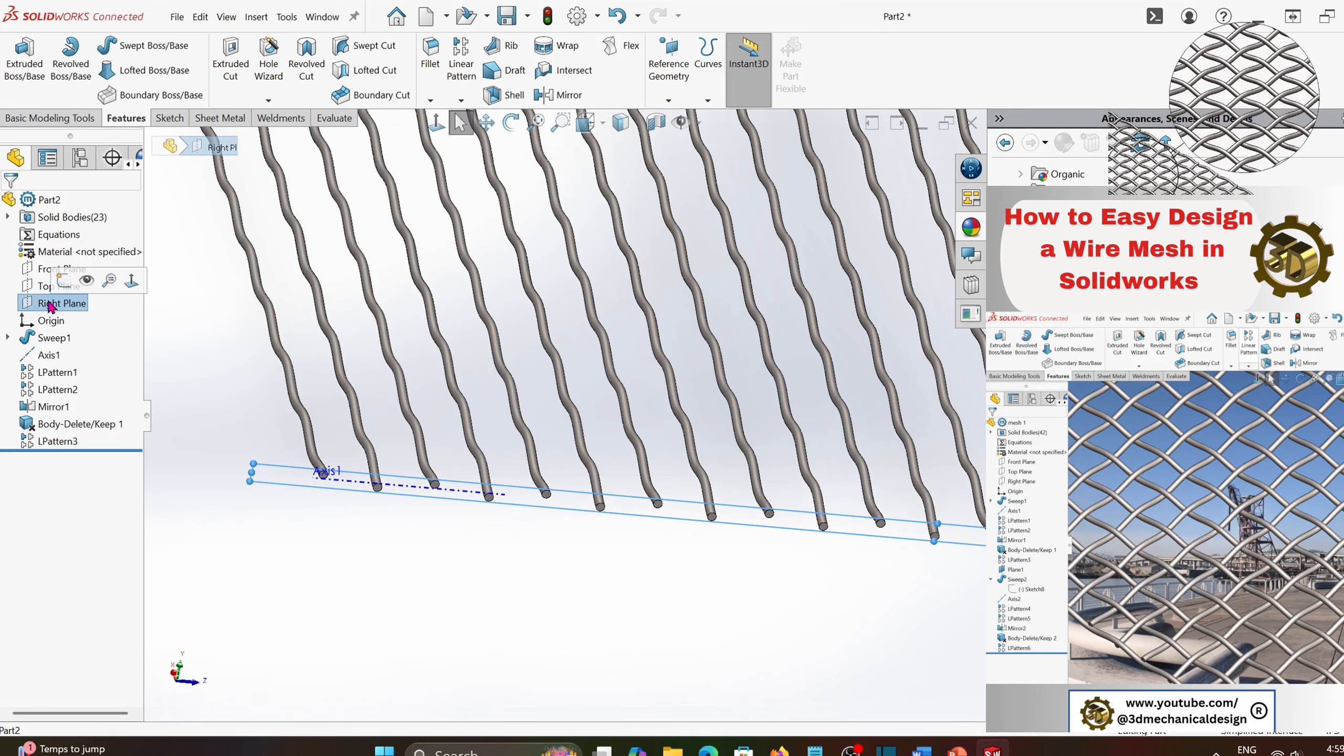
click(678, 102)
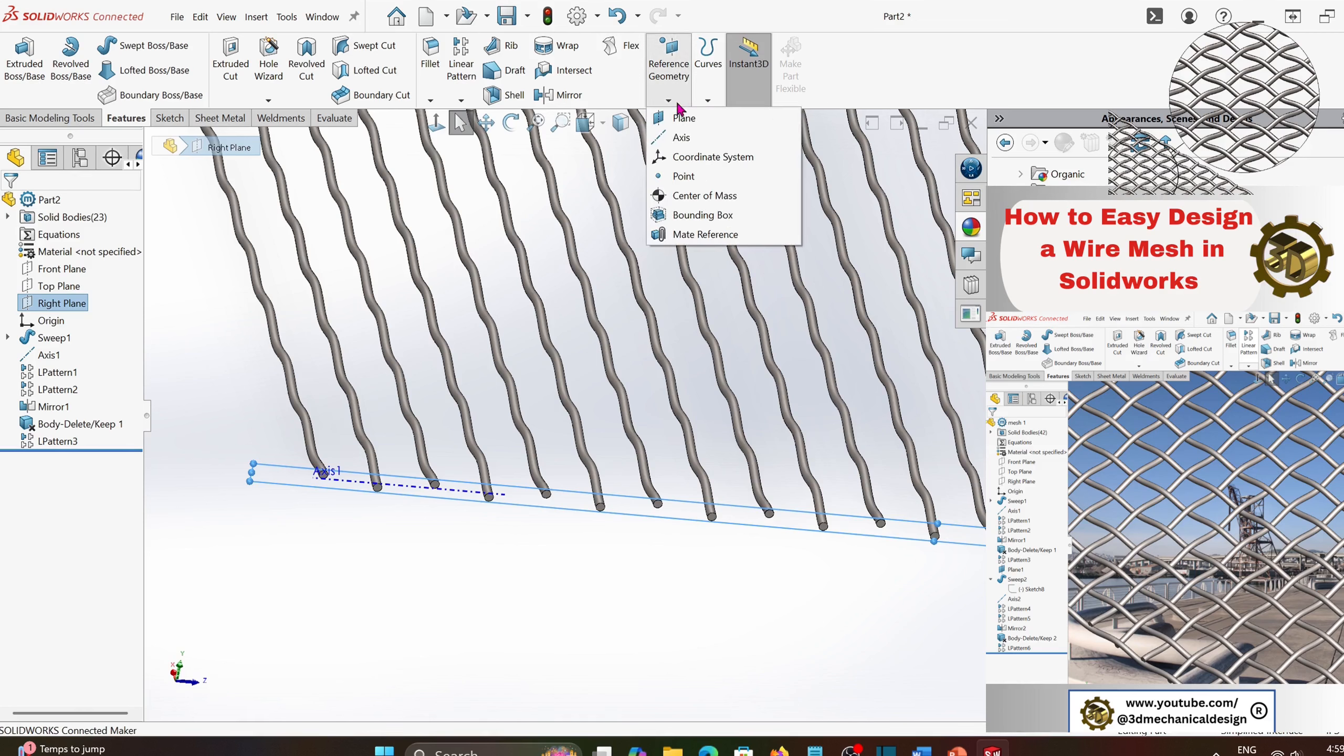
click(683, 118)
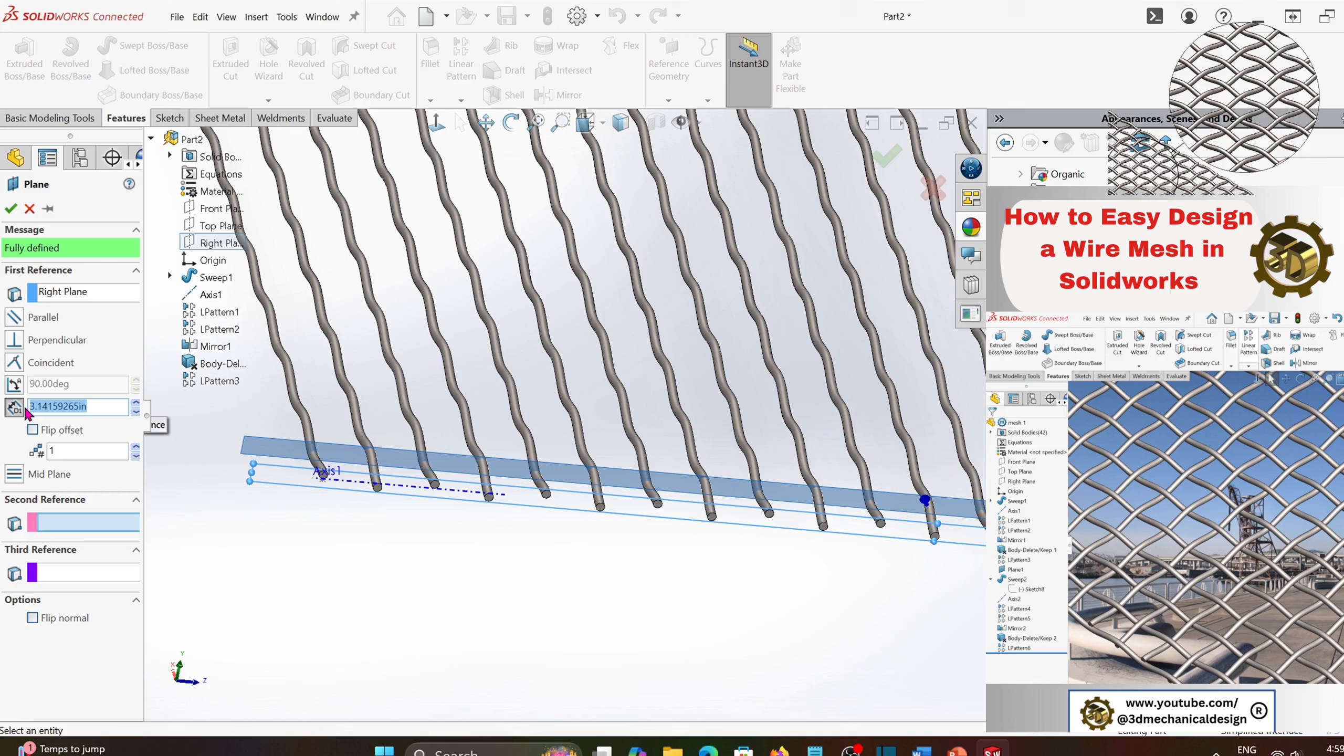
text(pi)
key(Return)
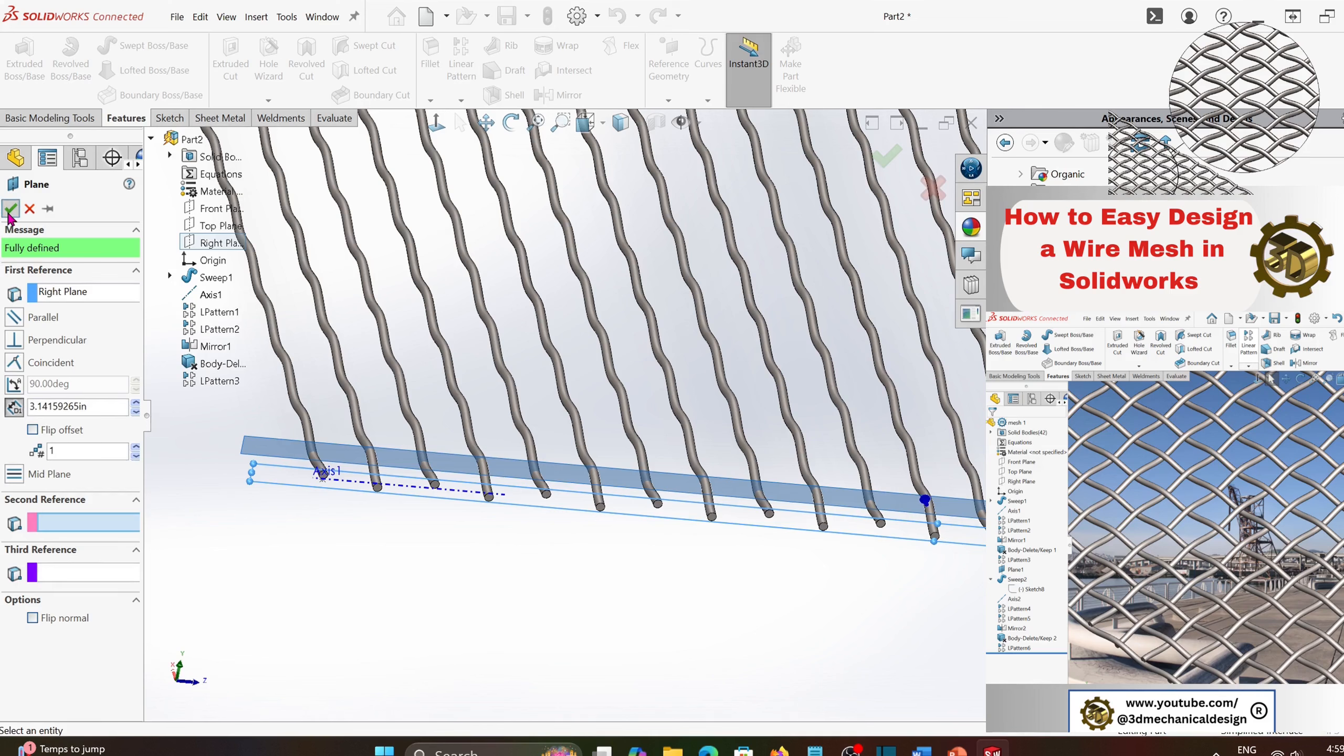
click(10, 208)
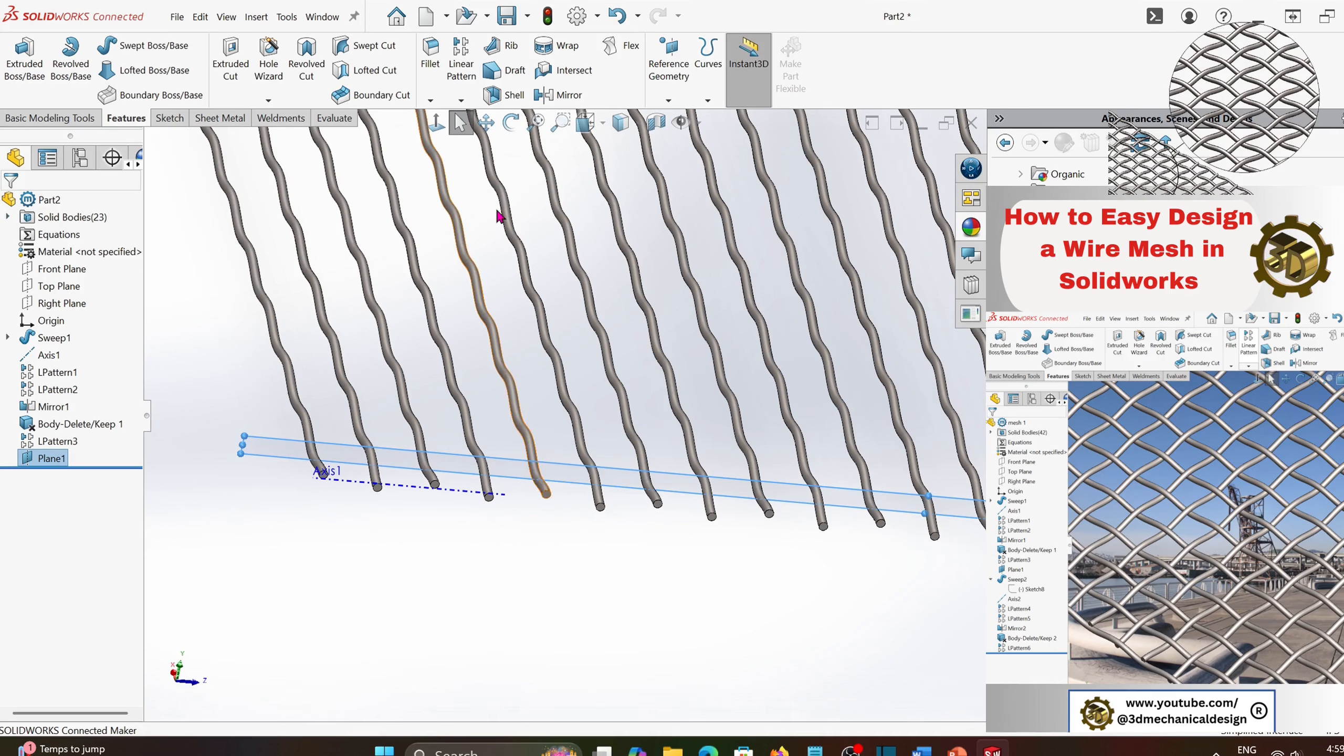
- Section the view at the new offset plane and orient the view normal to that plane
click(656, 123)
click(10, 202)
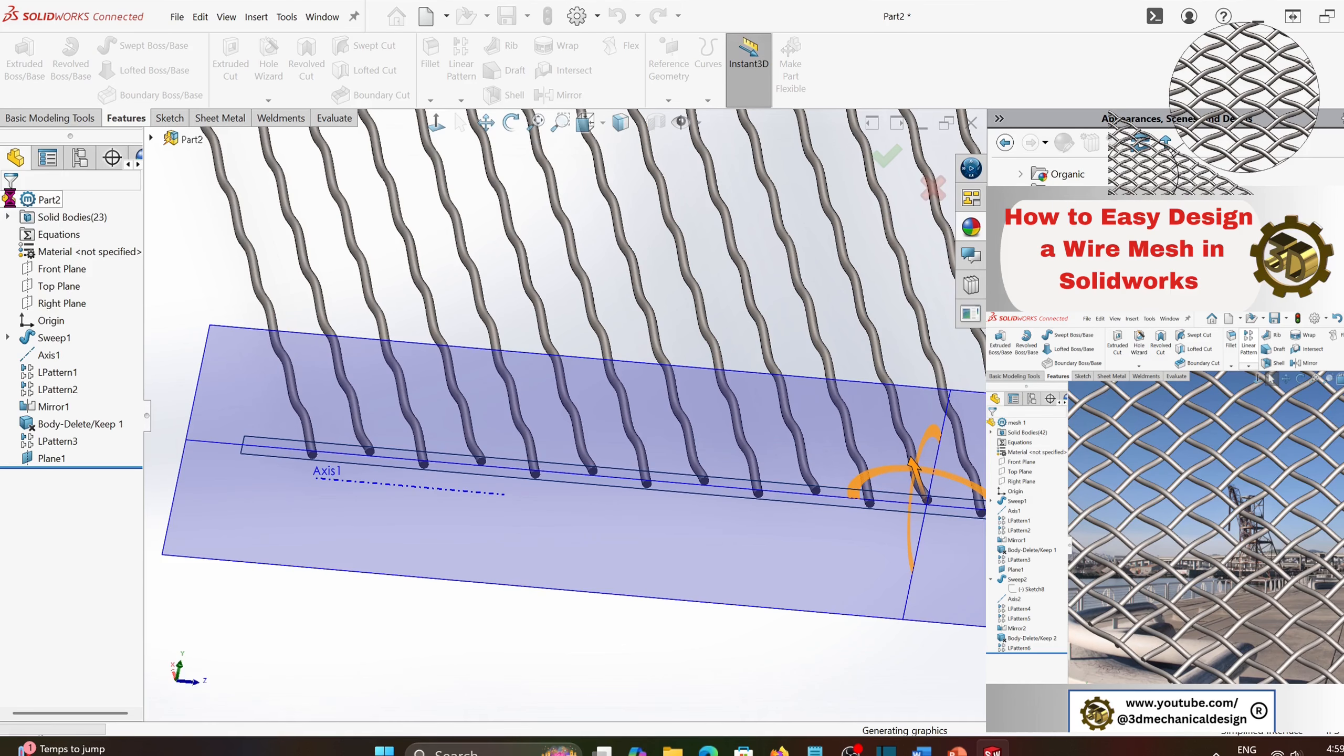
click(262, 444)
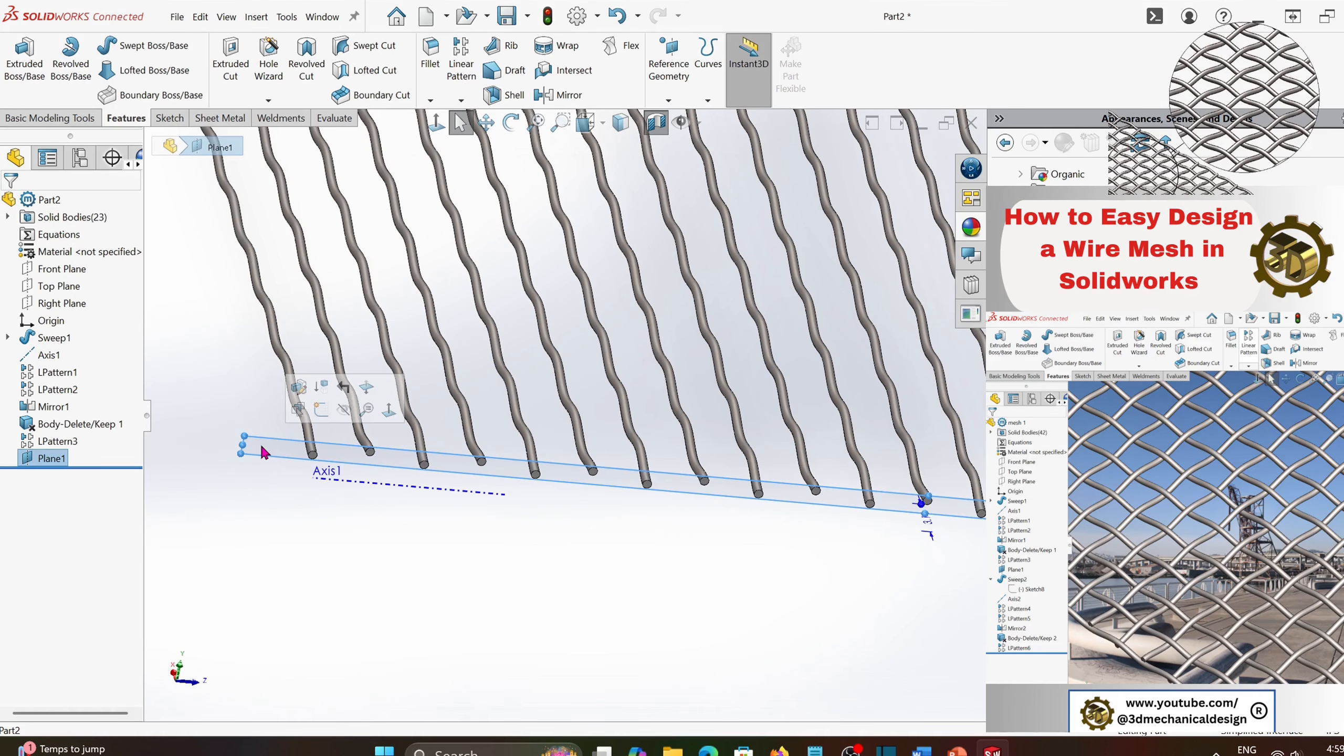
click(169, 118)
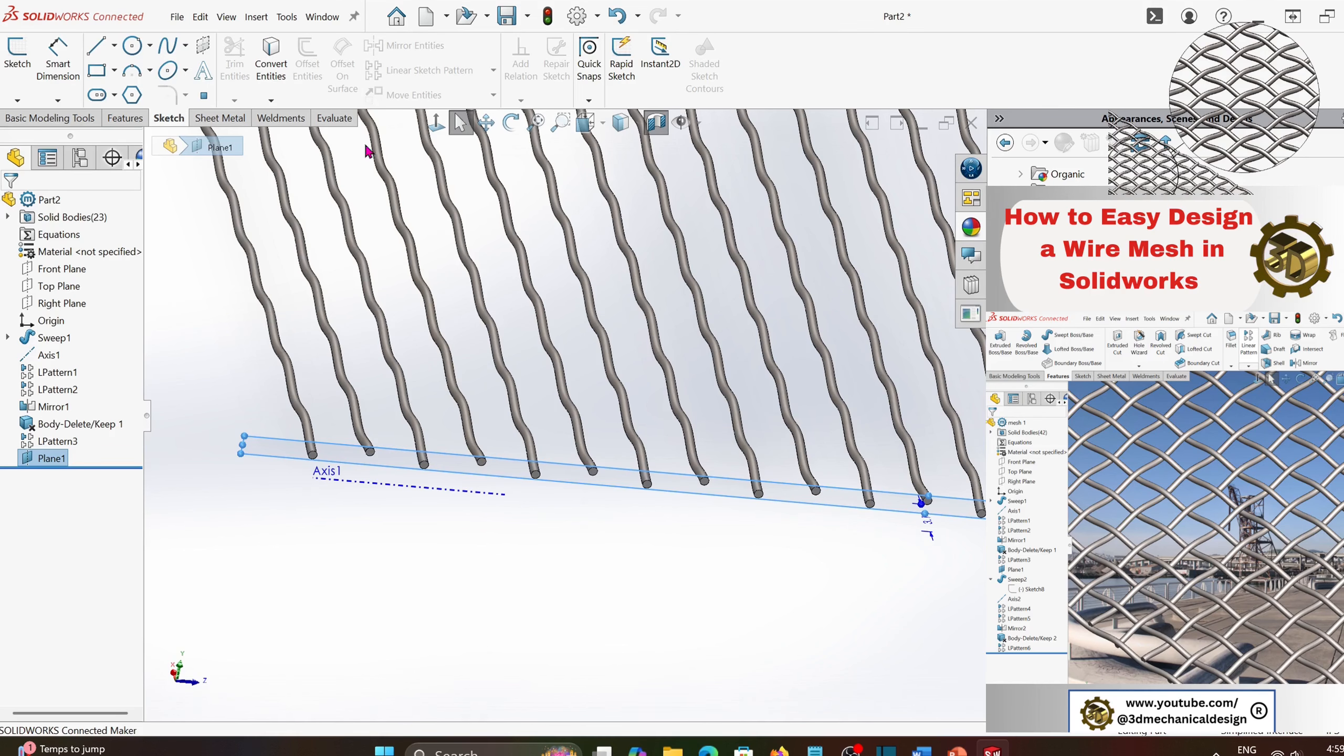
click(436, 122)
click(441, 121)
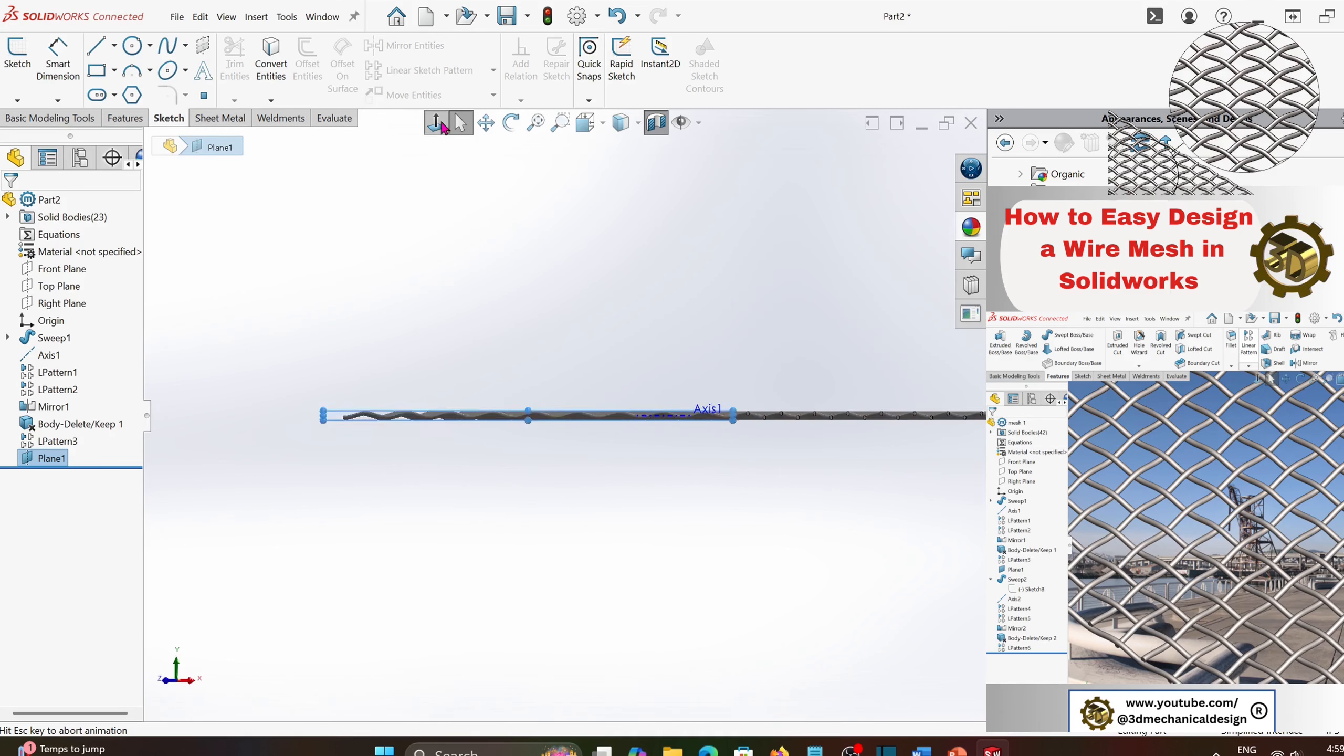
scroll(433, 444, down, 3)
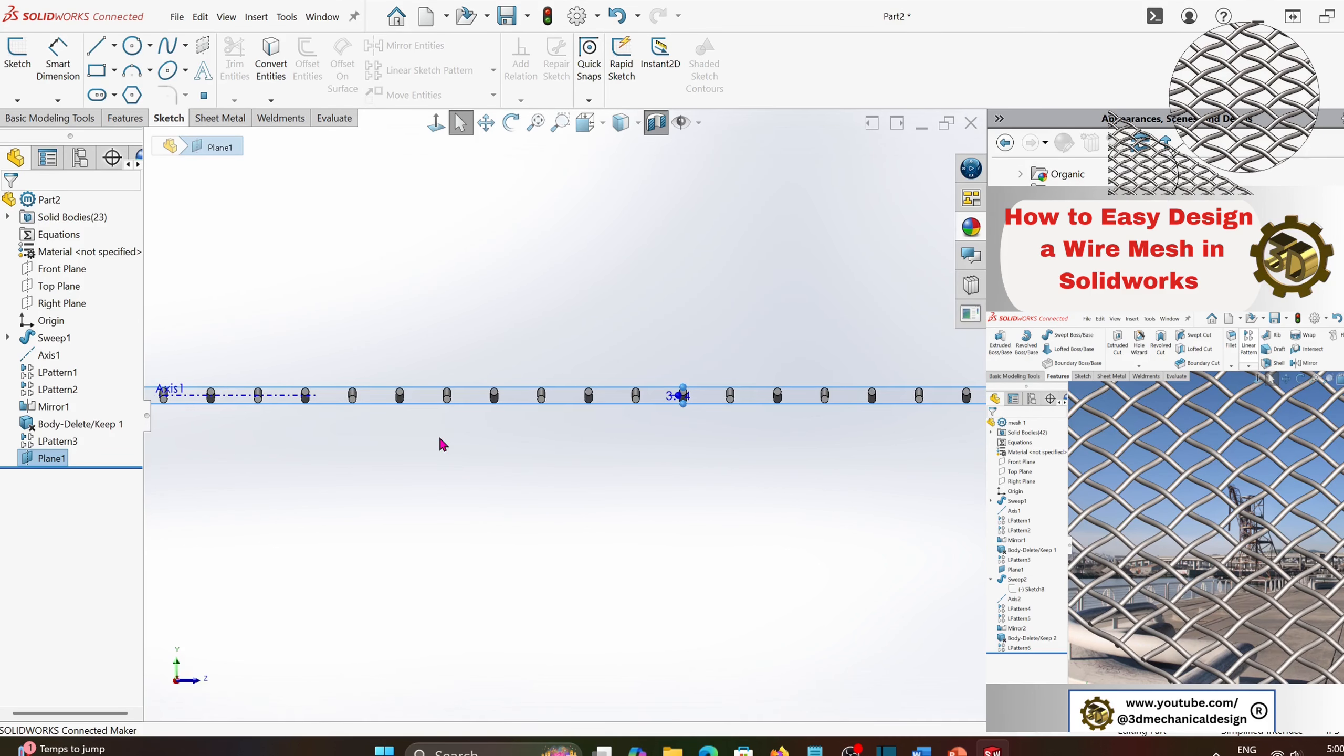
- Sketch an explicit equation-driven curve on the offset plane with y = 0.25*cos(x), from x1 = 0 to x2 = pi*24
click(185, 51)
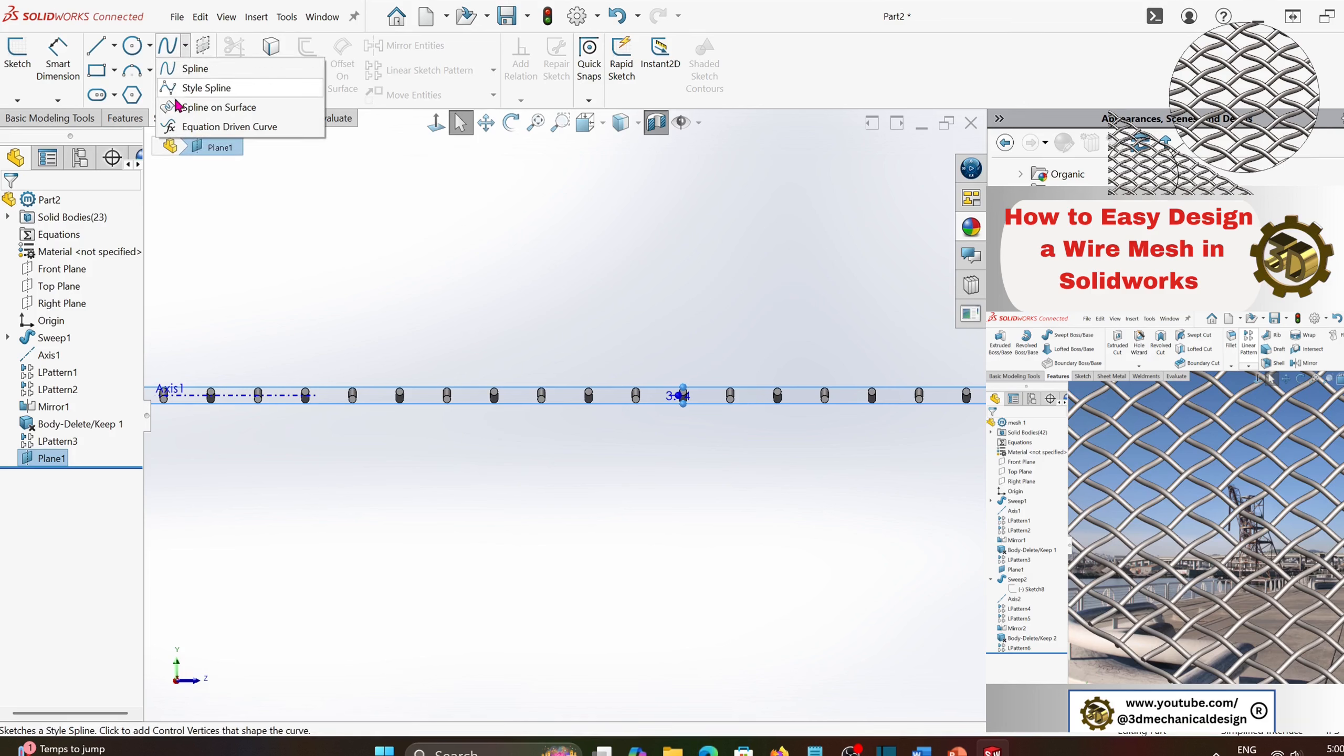
click(192, 128)
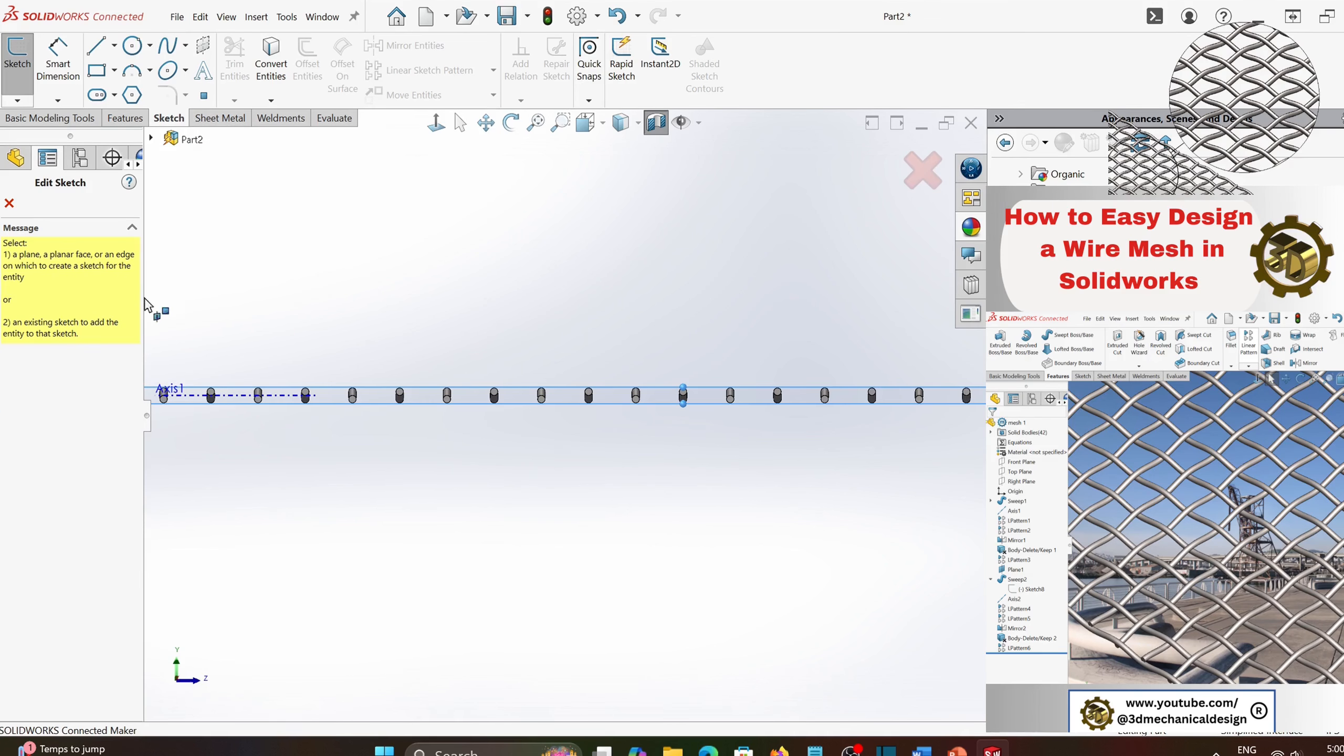
scroll(256, 415, up, 1)
click(247, 399)
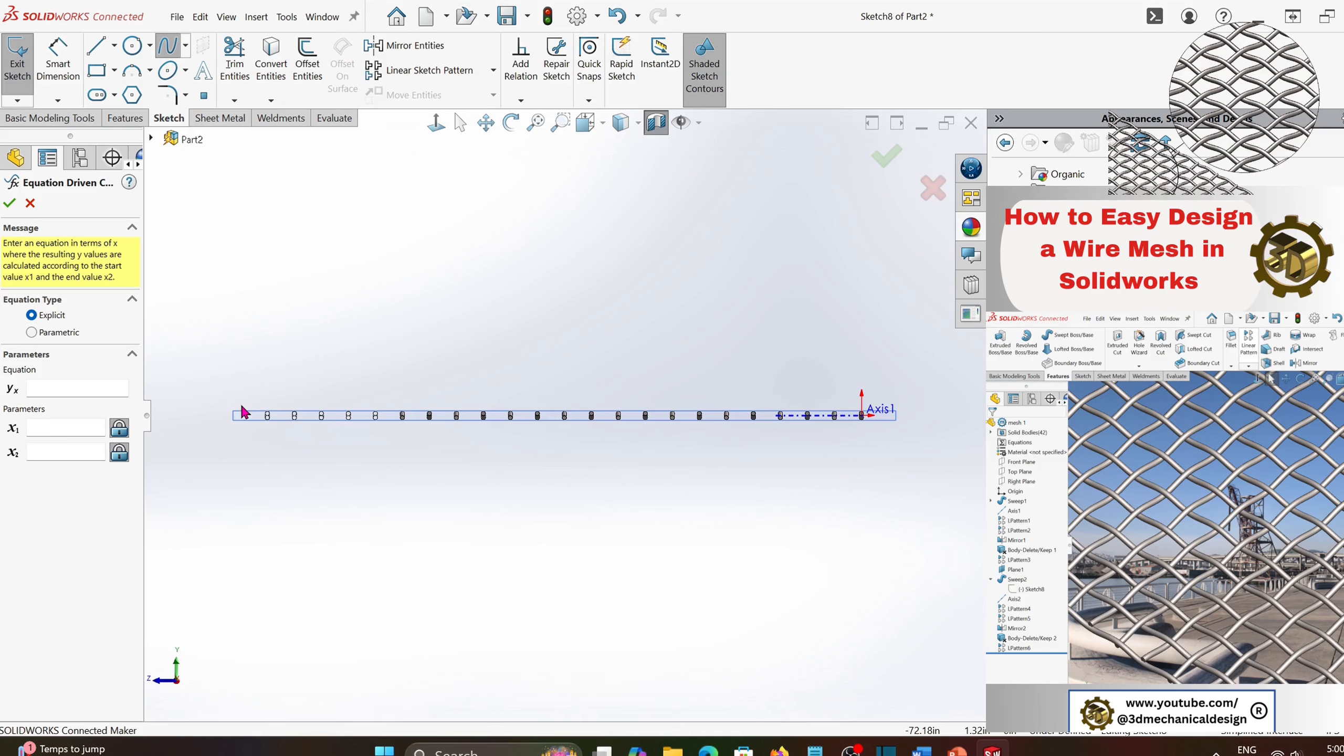
click(86, 391)
text(os(x))
click(35, 431)
click(42, 453)
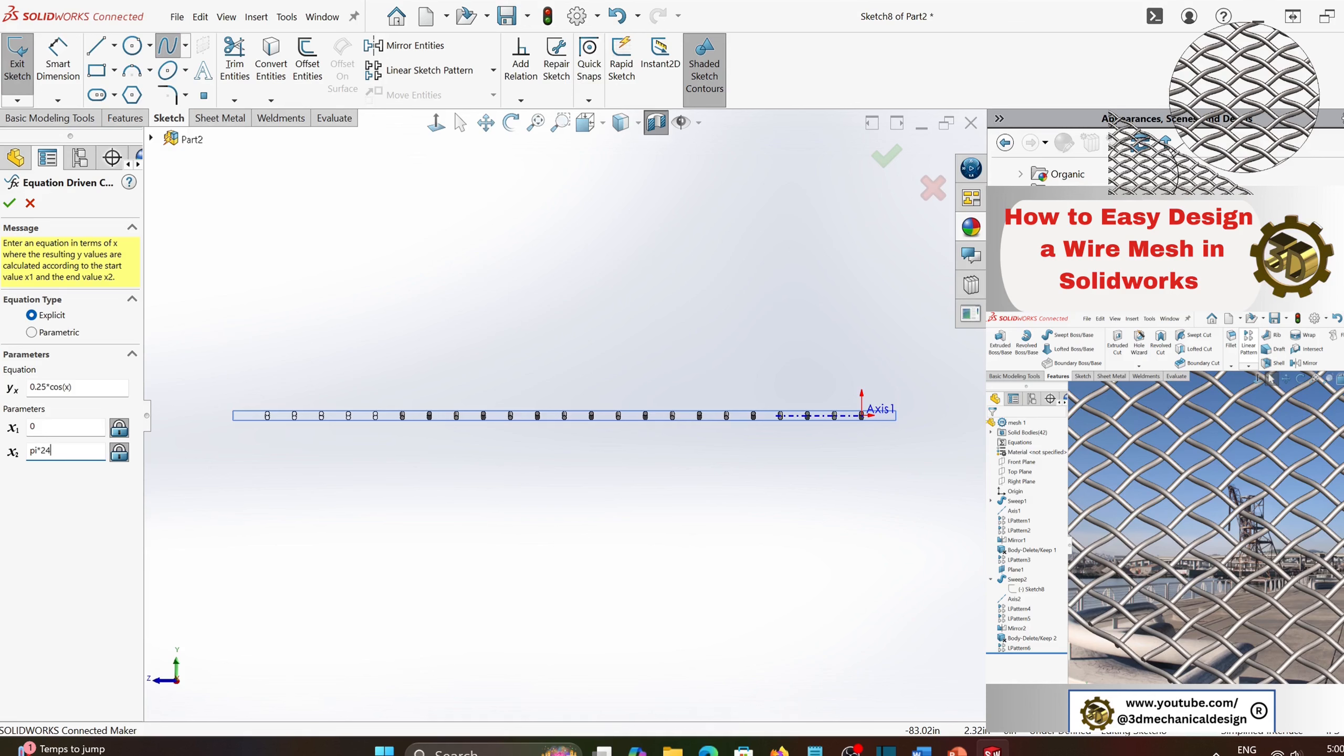
click(359, 325)
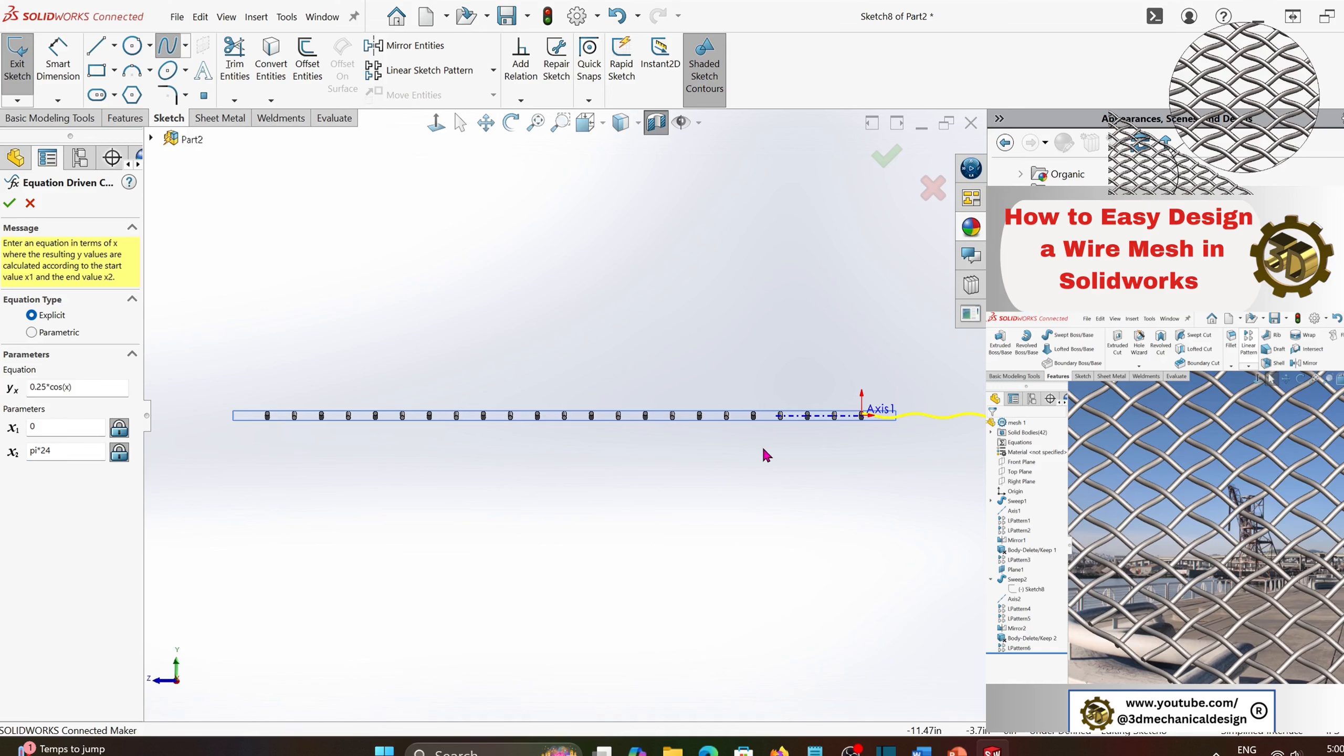
scroll(785, 460, up, 7)
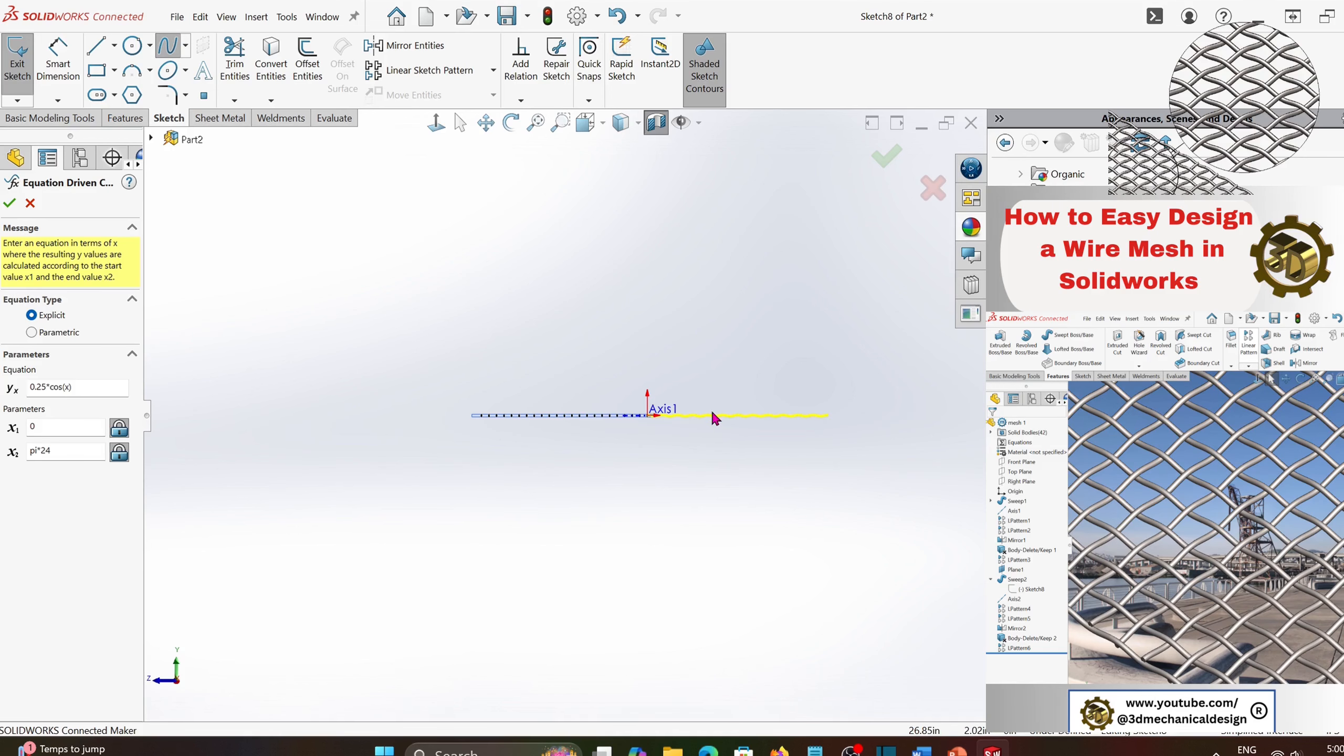
scroll(703, 417, down, 4)
scroll(572, 427, down, 3)
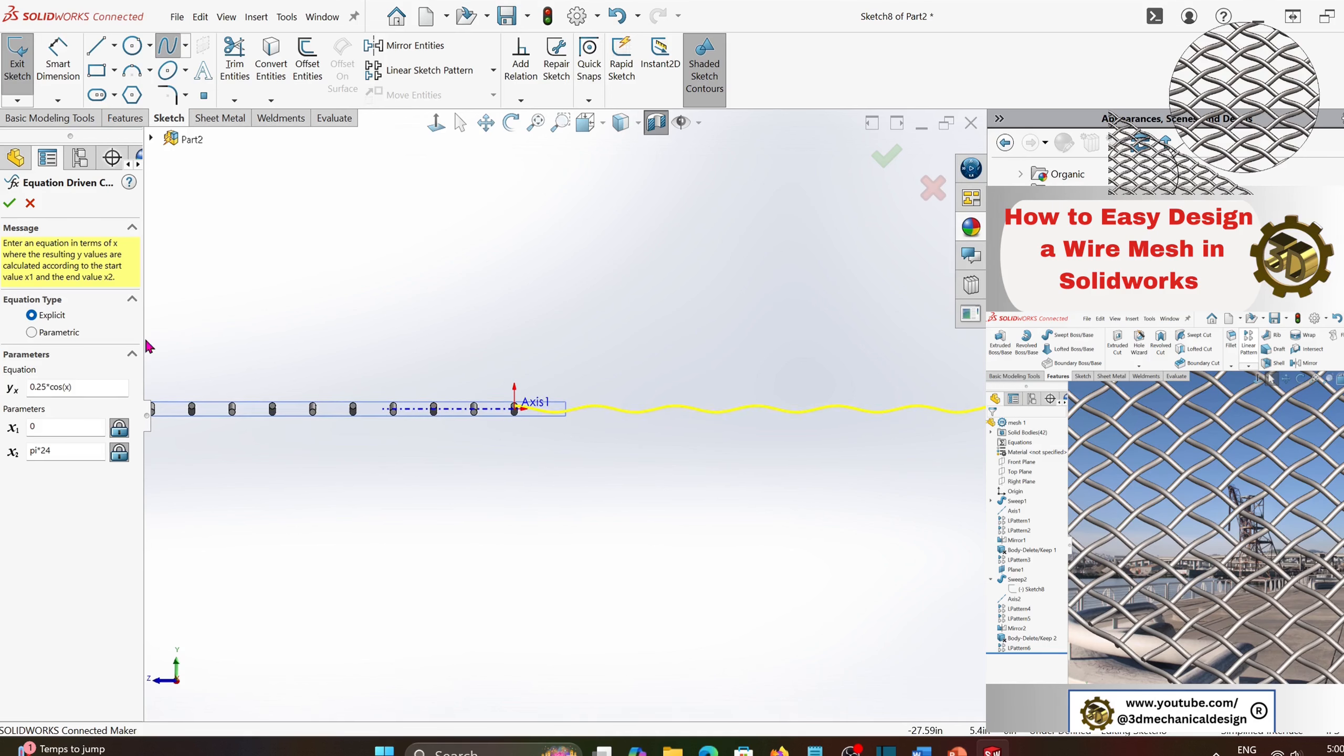
click(10, 203)
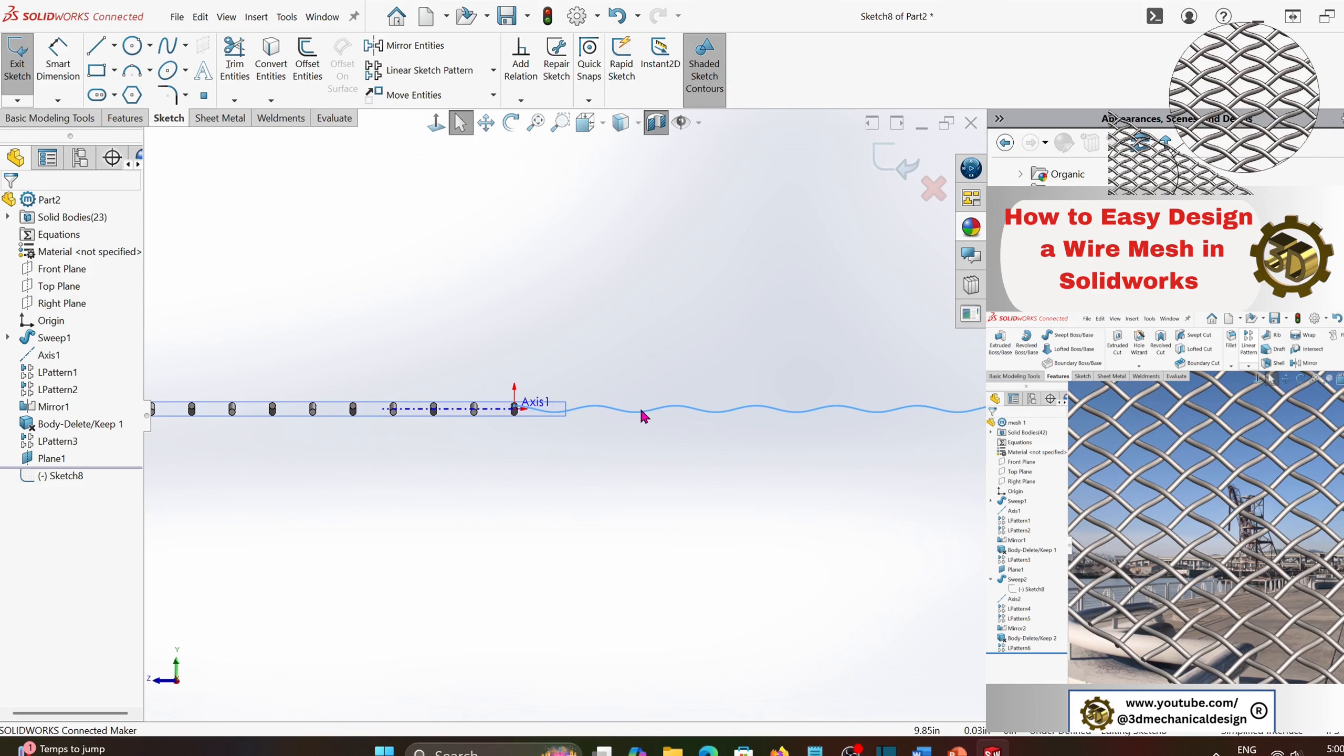
- Move the cosine curve off the origin toward the patterned wires, placing its start point at about X -16.98, Y 1.33
click(517, 406)
scroll(558, 435, down, 4)
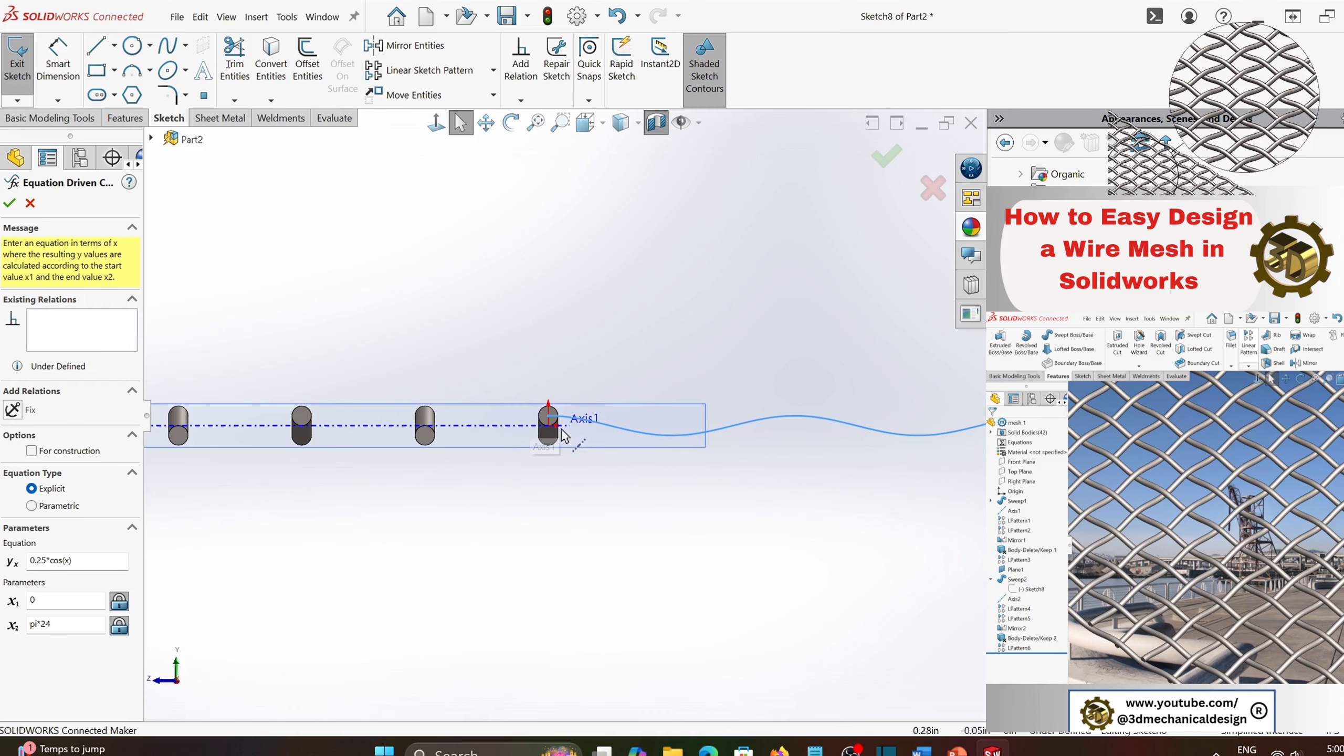
click(724, 502)
drag(548, 417, 548, 368)
drag(0, 362, 0, 374)
scroll(581, 430, up, 8)
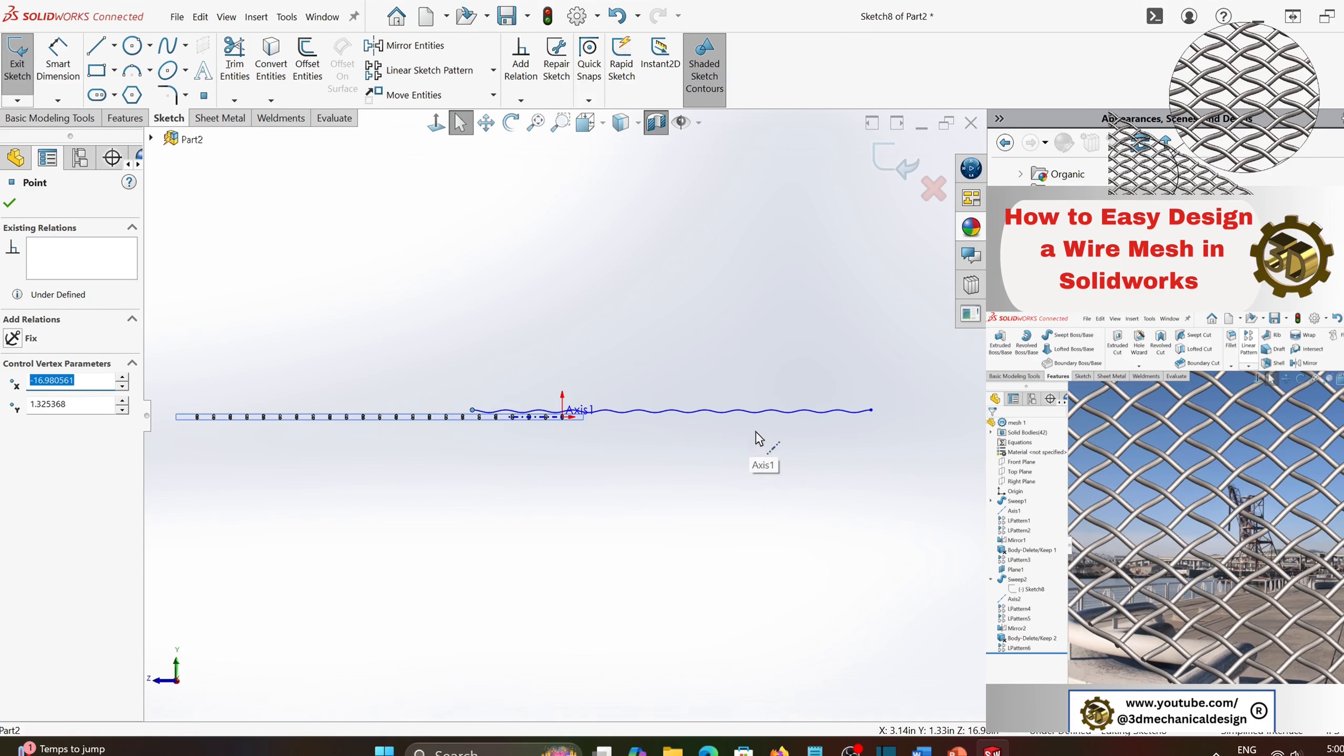
- Move the cosine curve onto the wire row so its end beyond the origin sits at about X 3.11, Y 0.20
drag(872, 413, 574, 405)
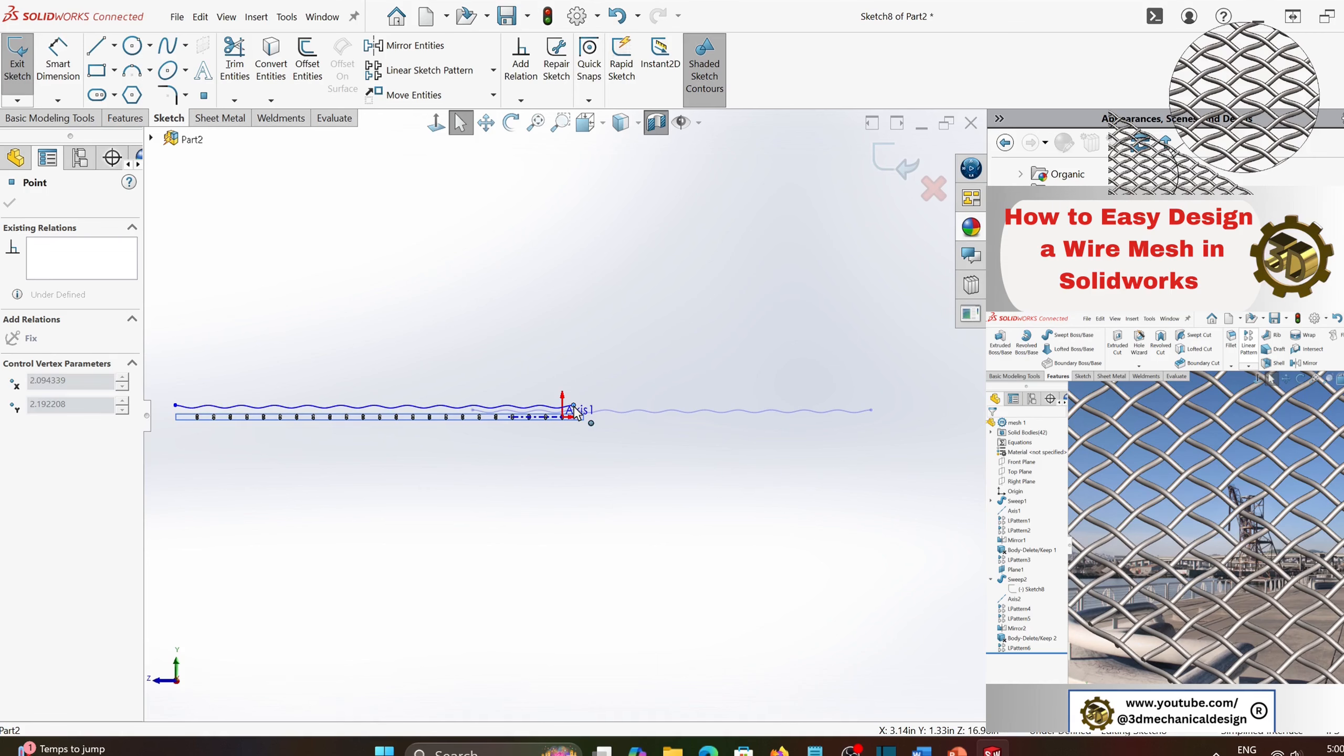
scroll(573, 406, down, 3)
scroll(552, 452, down, 5)
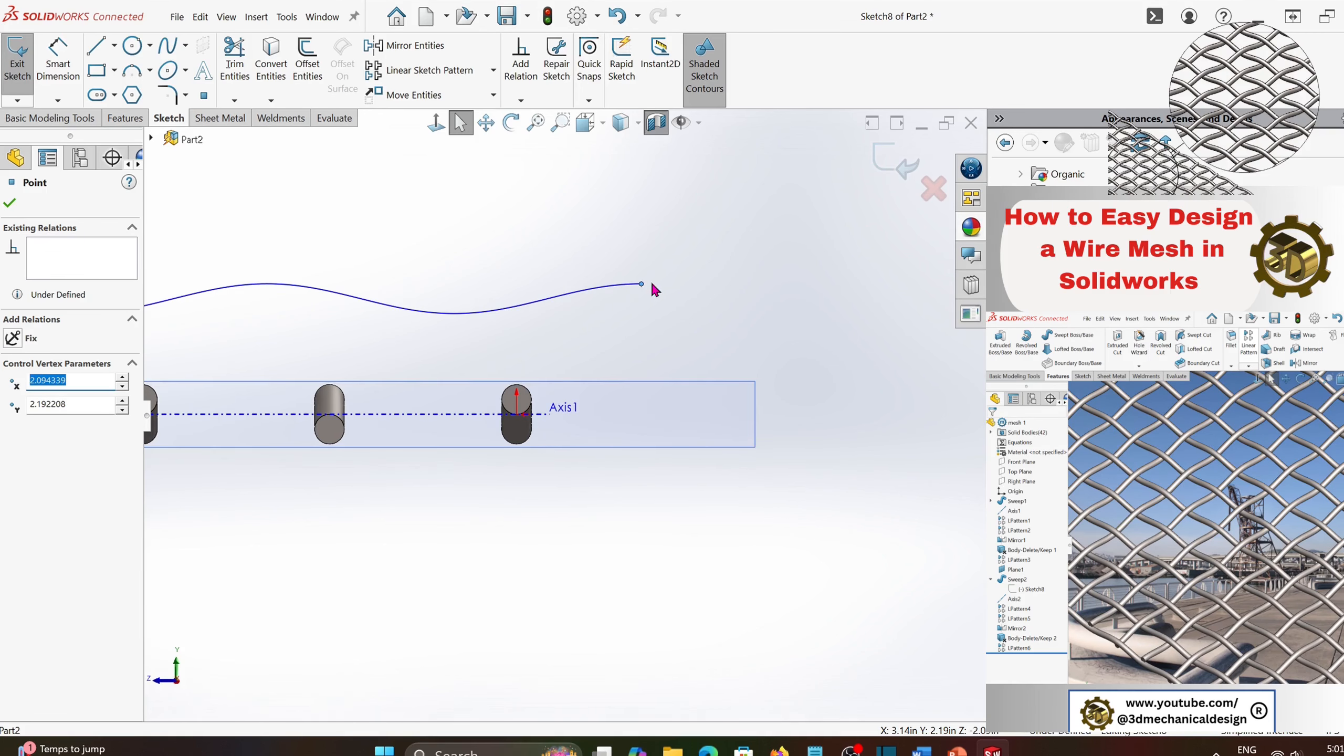
drag(641, 285, 701, 402)
- Draw a centerline about 3.11 in long from the origin to below the curve's end, and a vertical one up to that endpoint
click(115, 47)
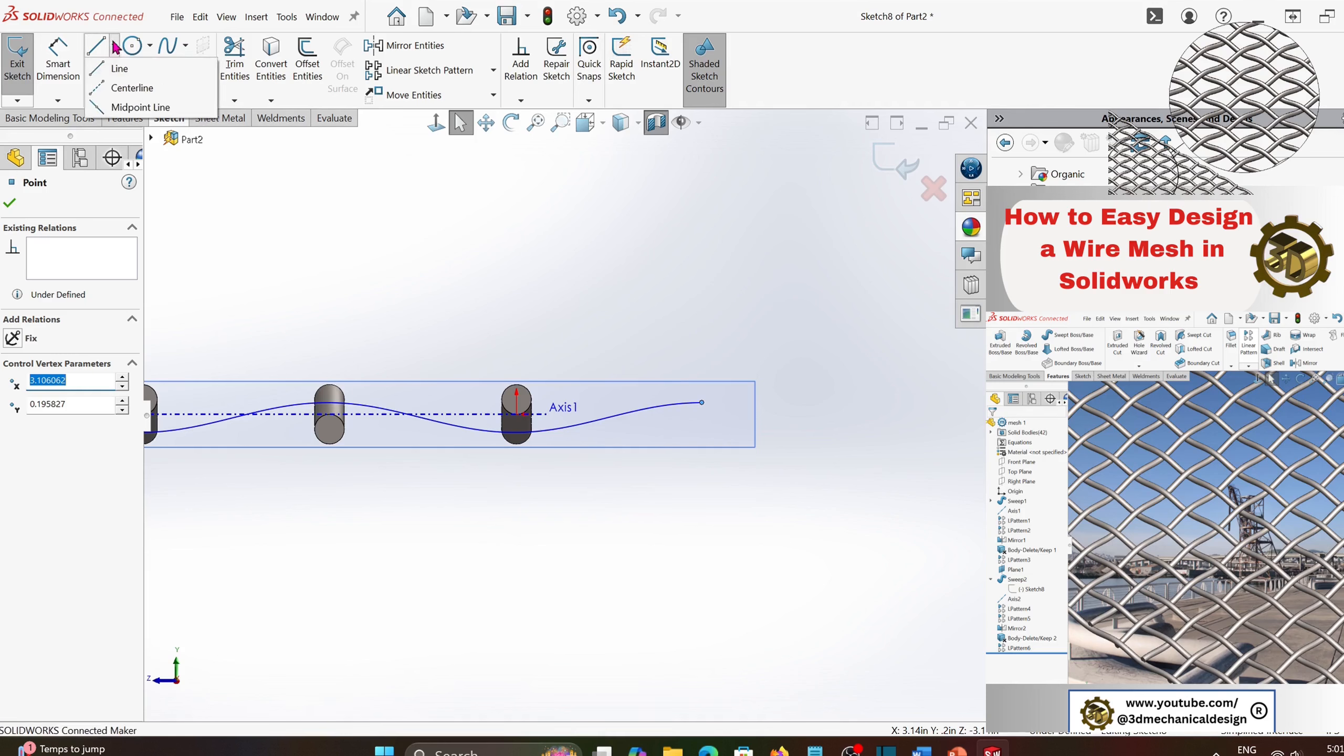
click(132, 87)
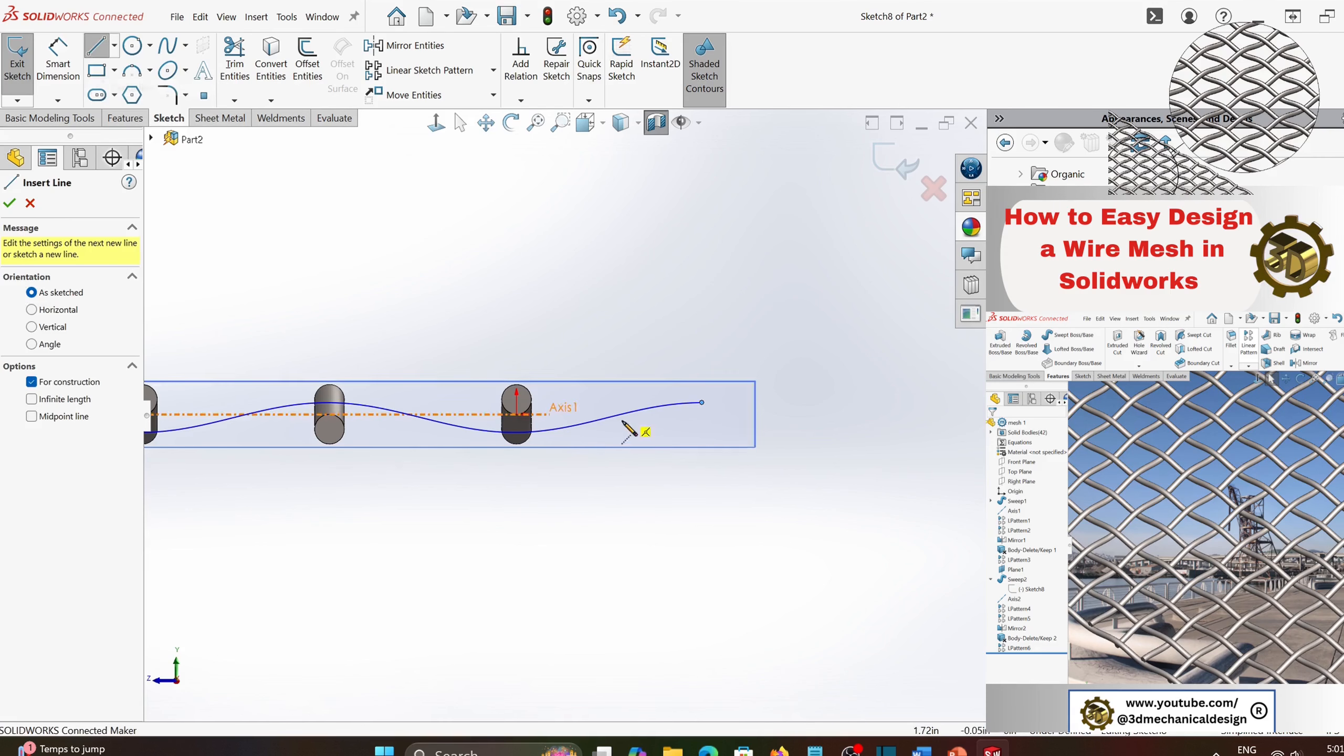
click(519, 416)
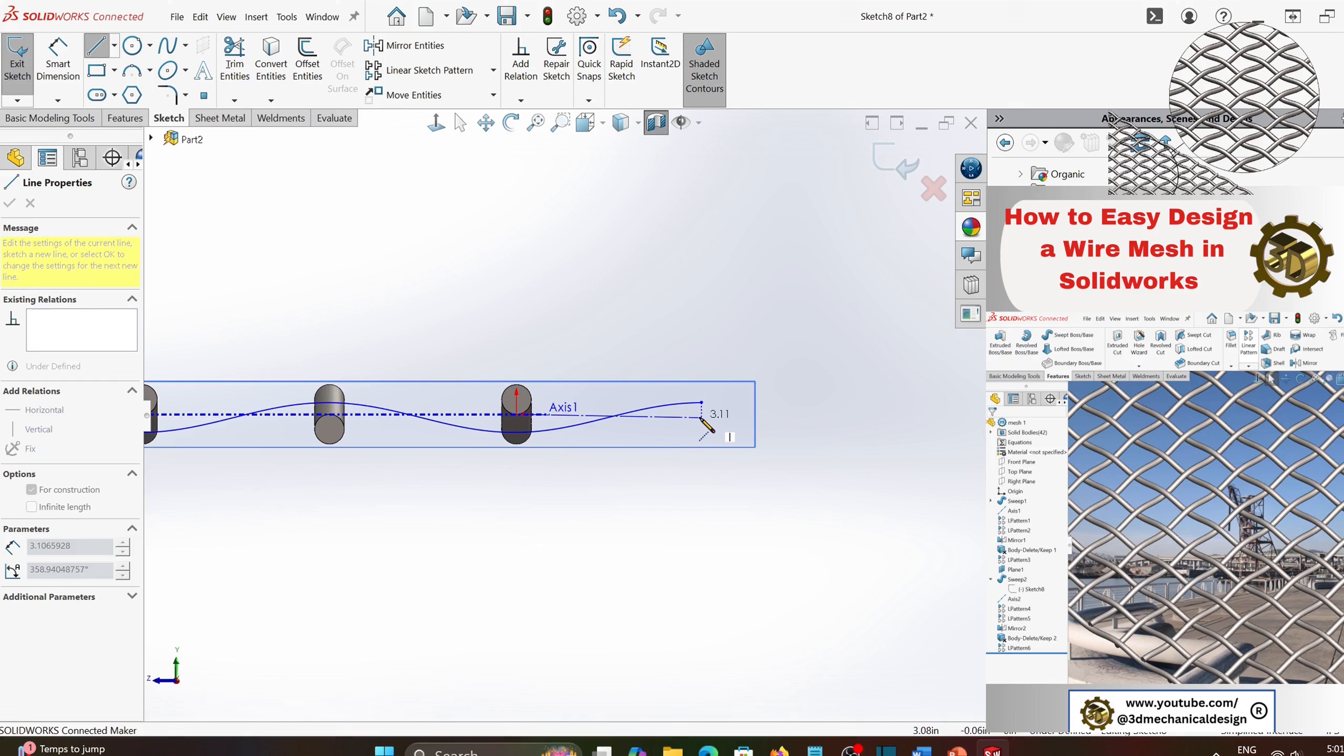
click(702, 417)
click(701, 403)
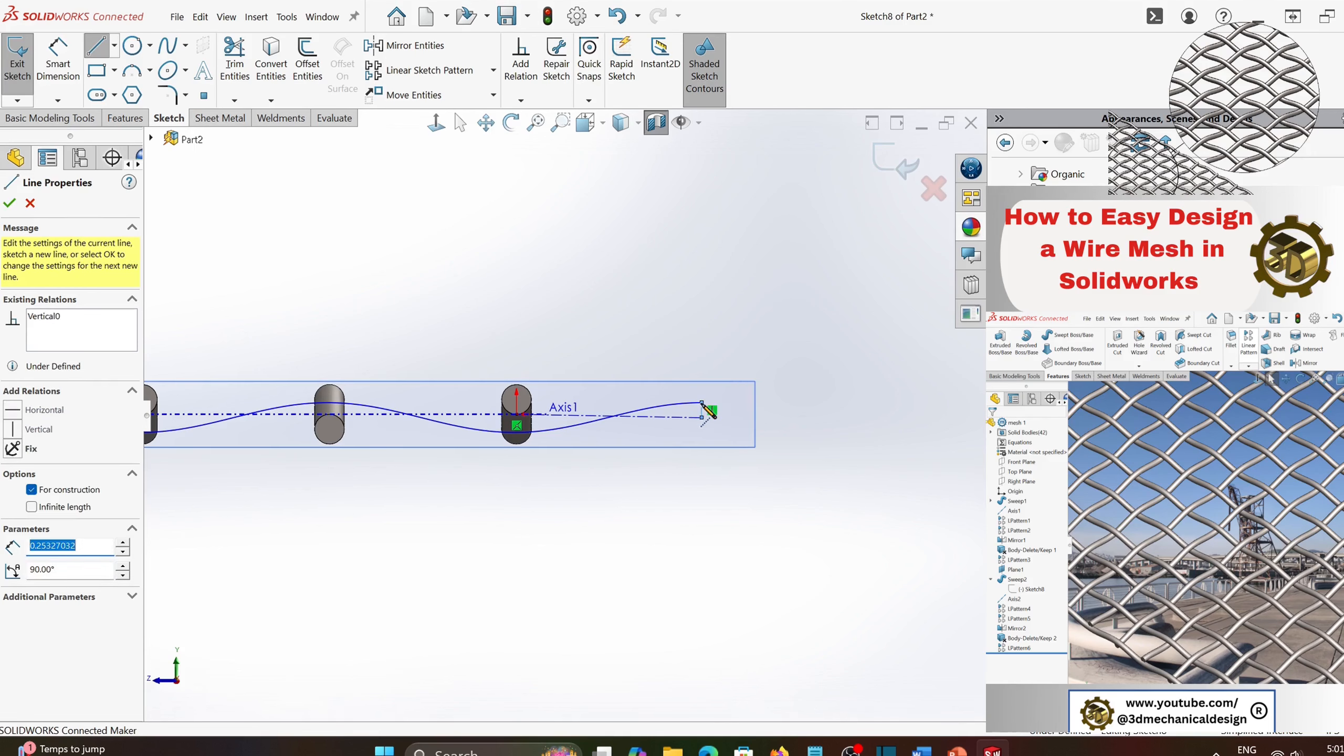
key(Escape)
- Dimension the short vertical centerline at the curve's end to 0.25 in and exit the sketch
scroll(710, 413, down, 3)
click(58, 58)
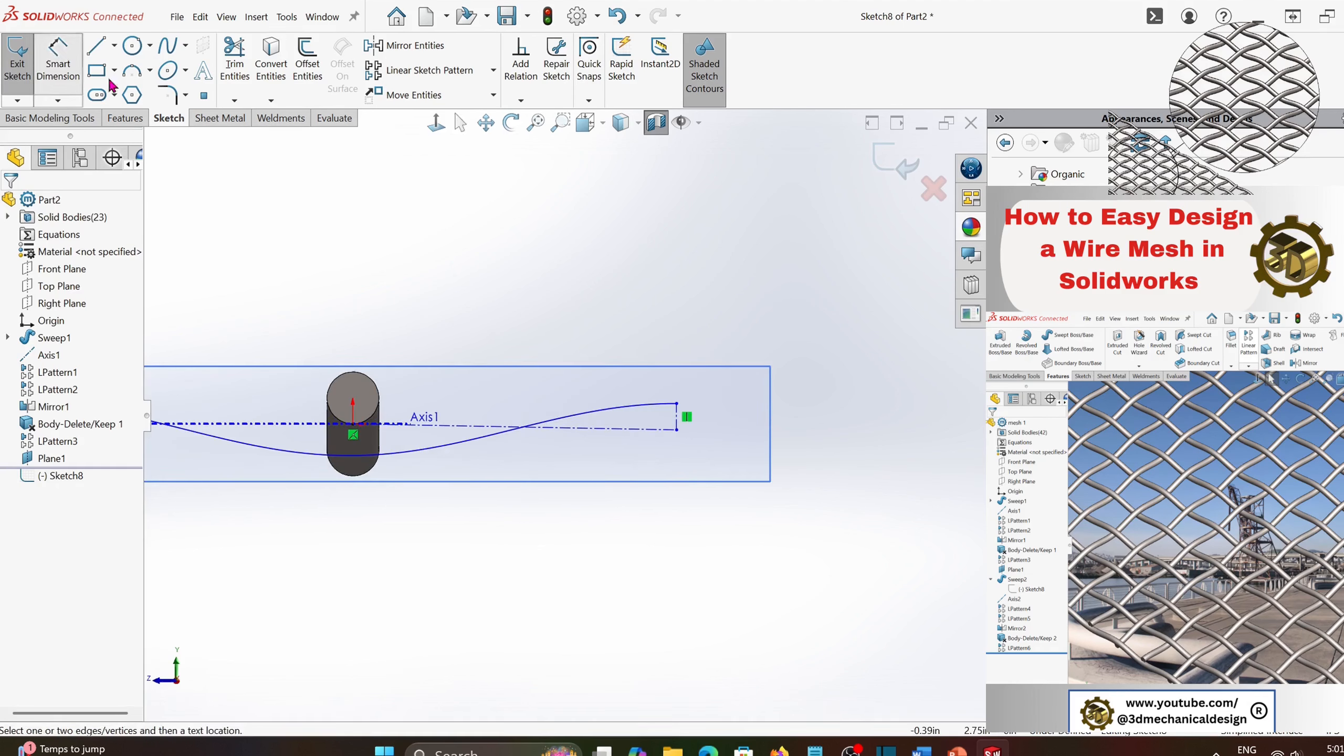
click(682, 423)
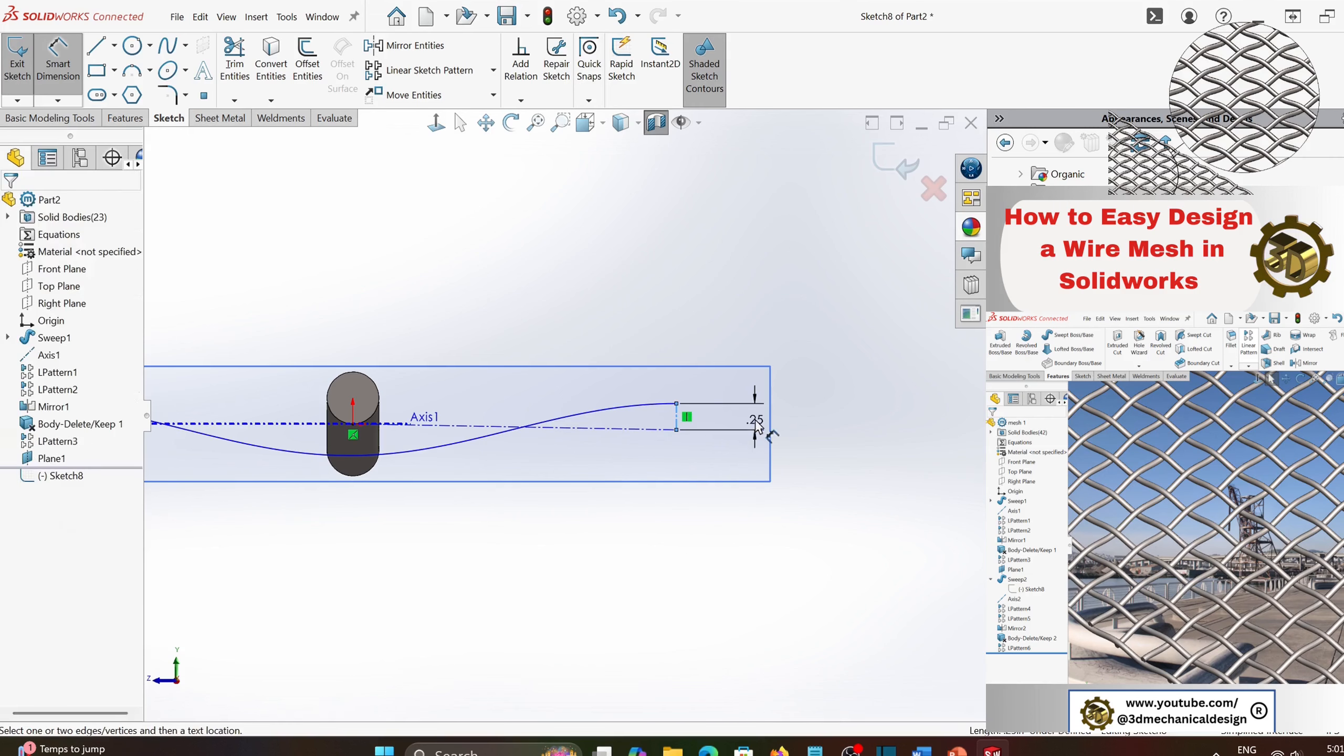
click(756, 450)
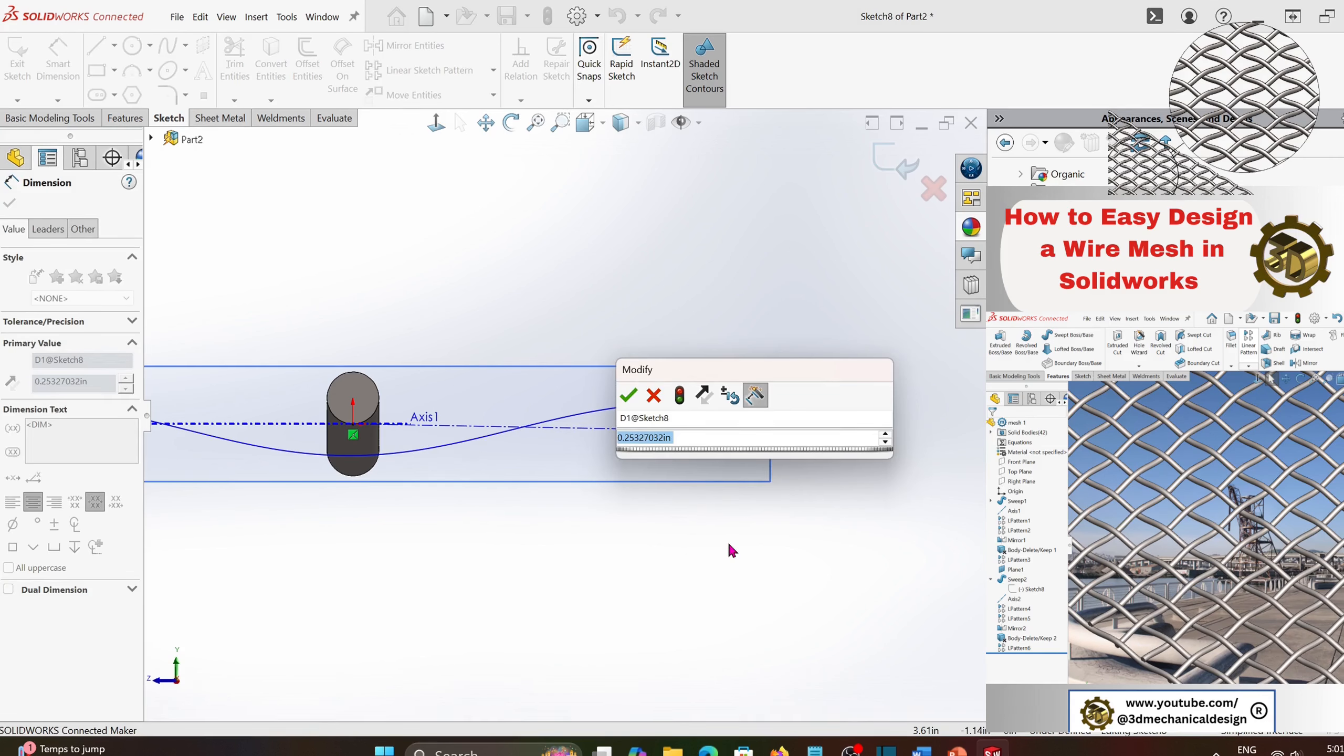
key(BackSpace)
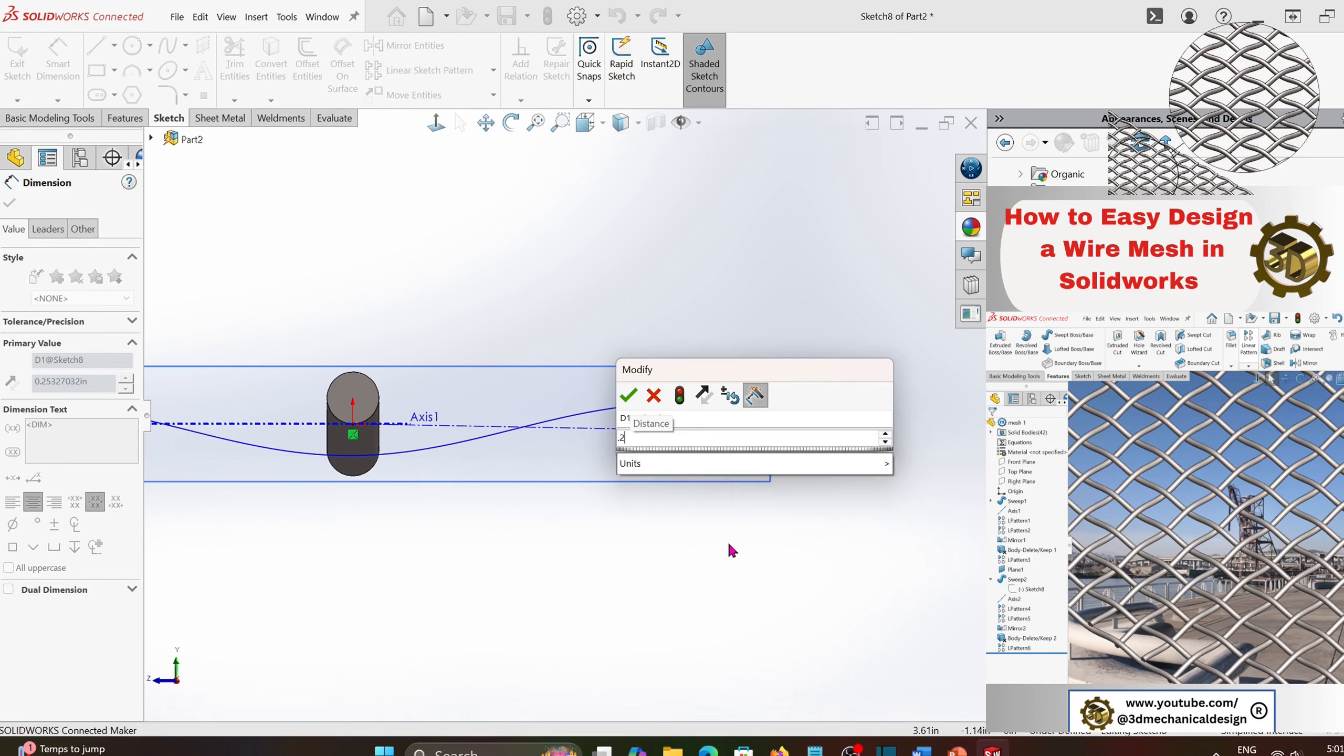
text(.25)
click(628, 396)
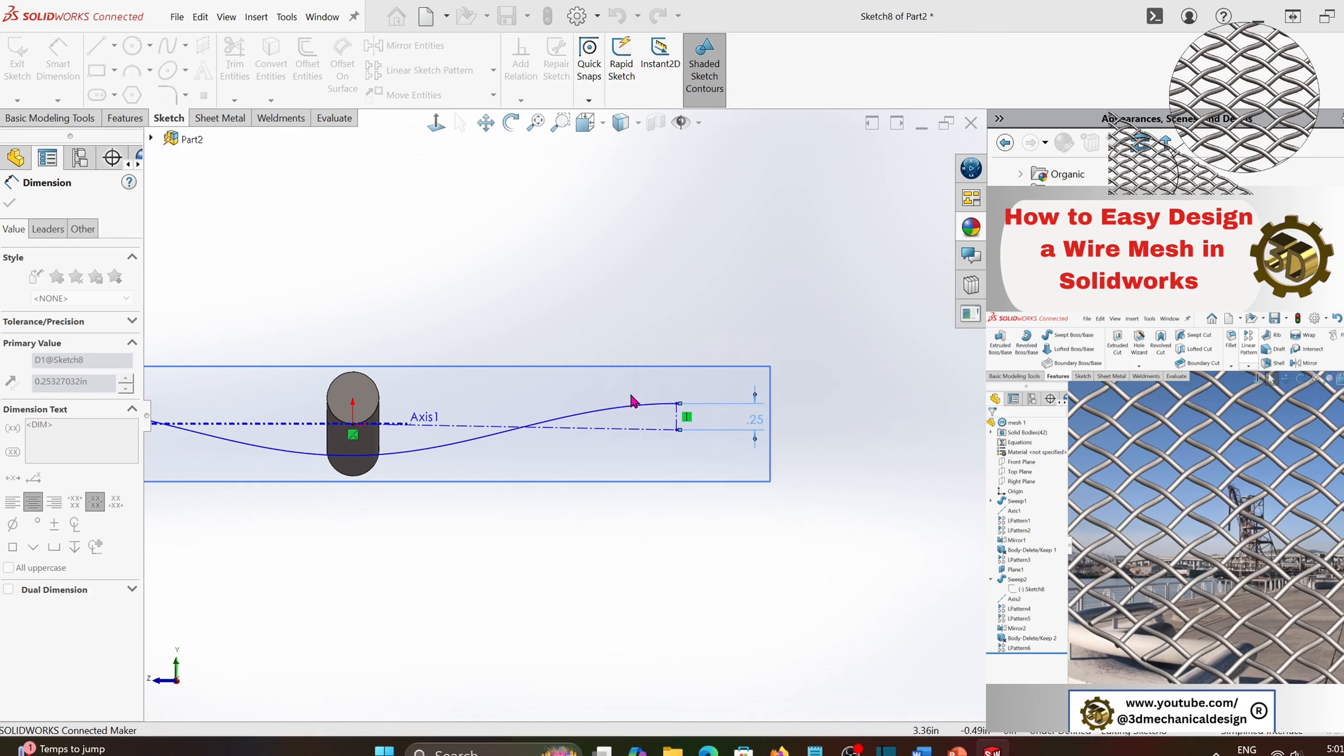
click(543, 546)
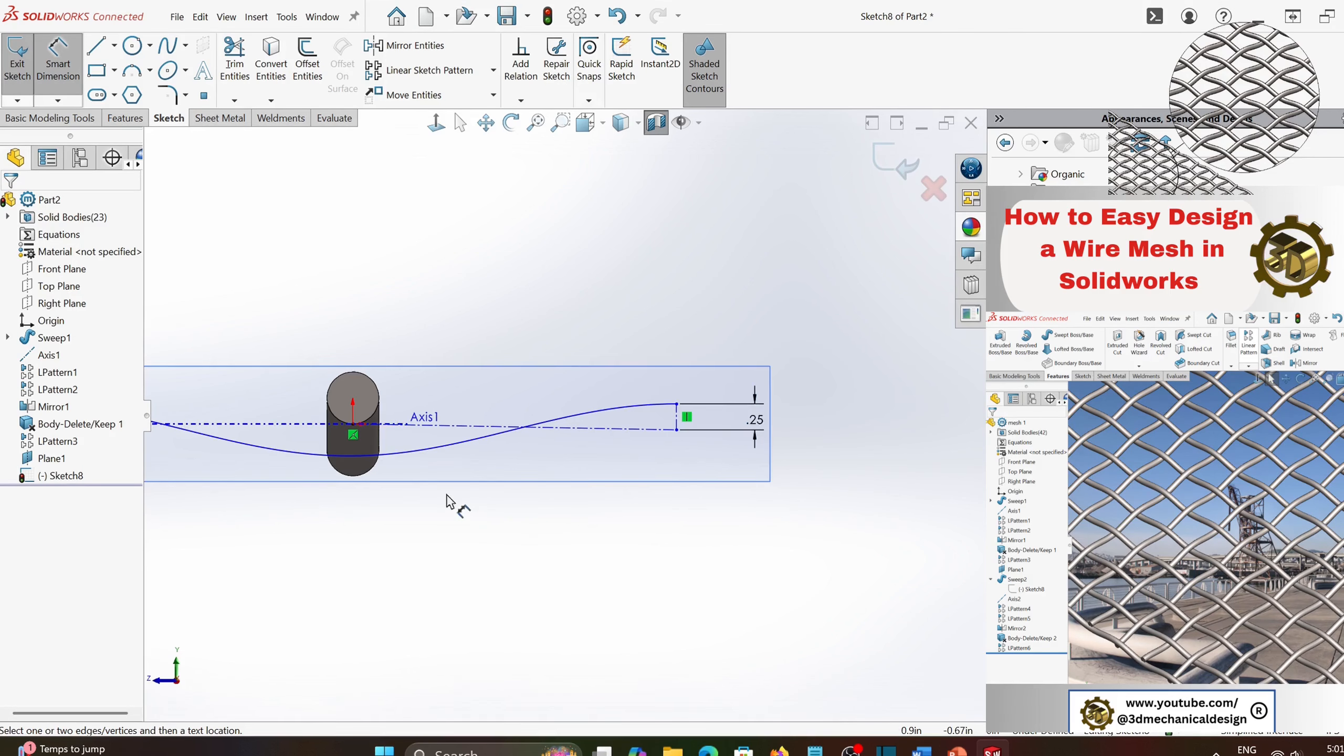
scroll(446, 495, up, 3)
middle_drag(445, 495, 432, 515)
scroll(550, 372, up, 2)
scroll(550, 372, up, 2)
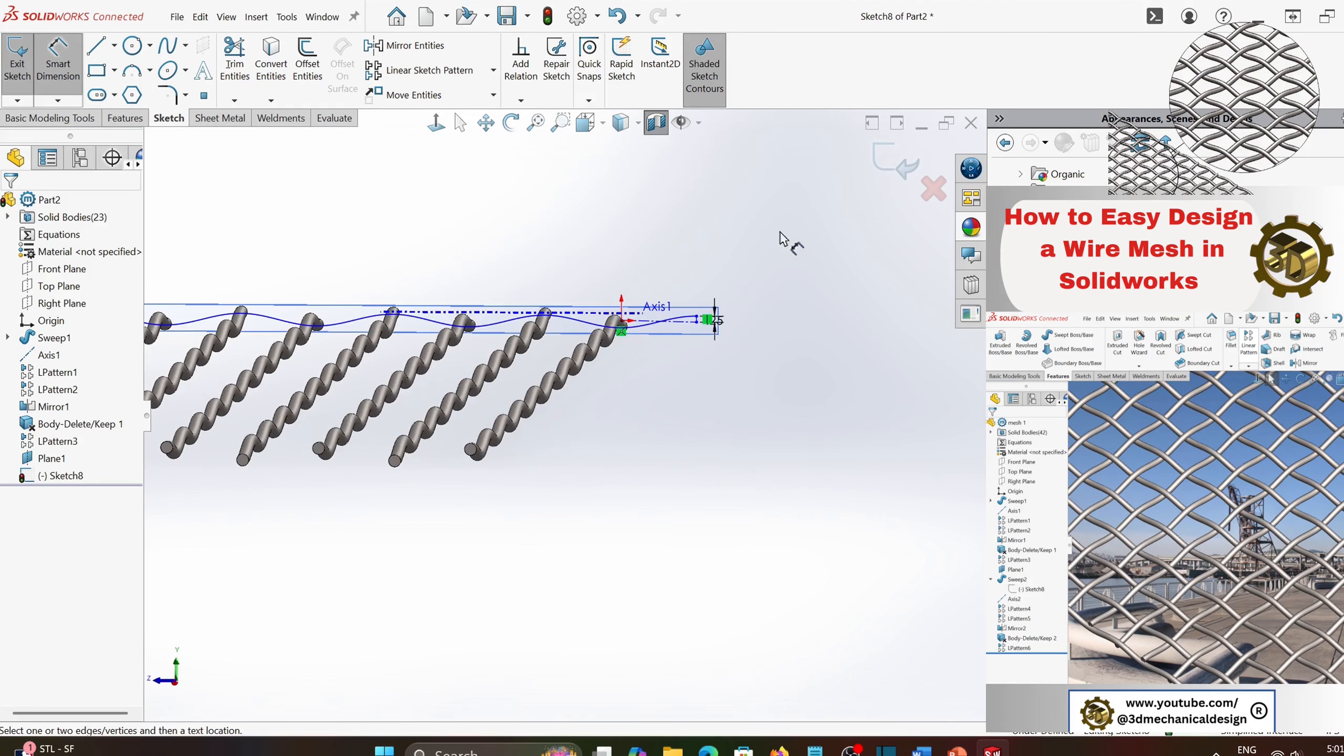
click(894, 159)
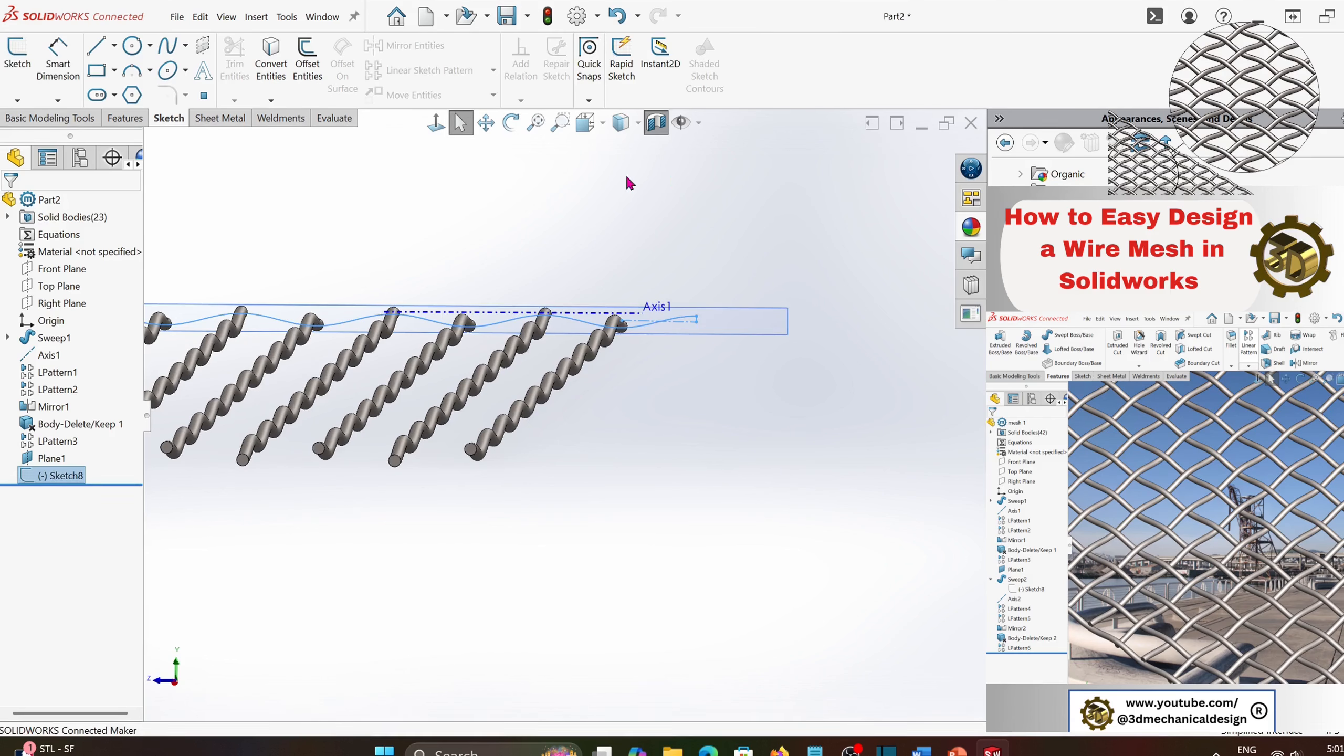
- Sweep a circular profile of 0.5 in diameter along the cosine curve sketch with Merge result turned off
click(126, 118)
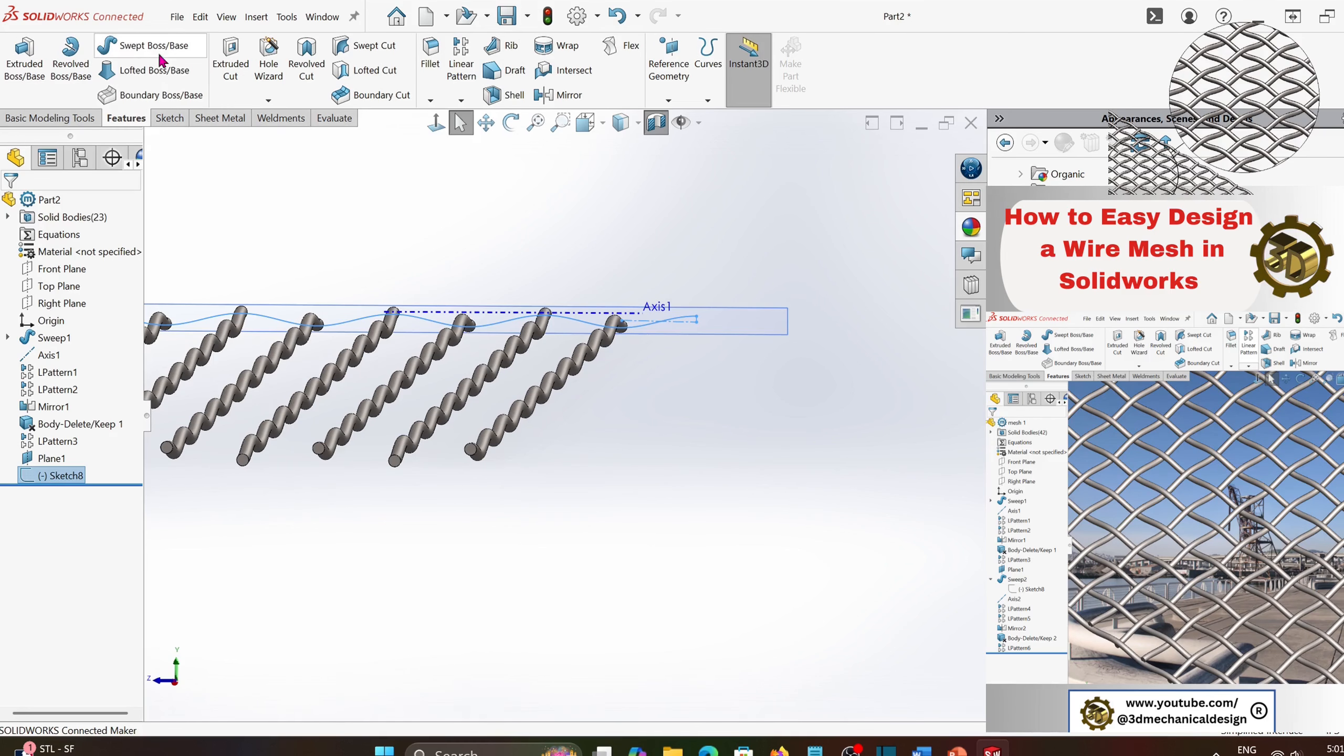
click(132, 47)
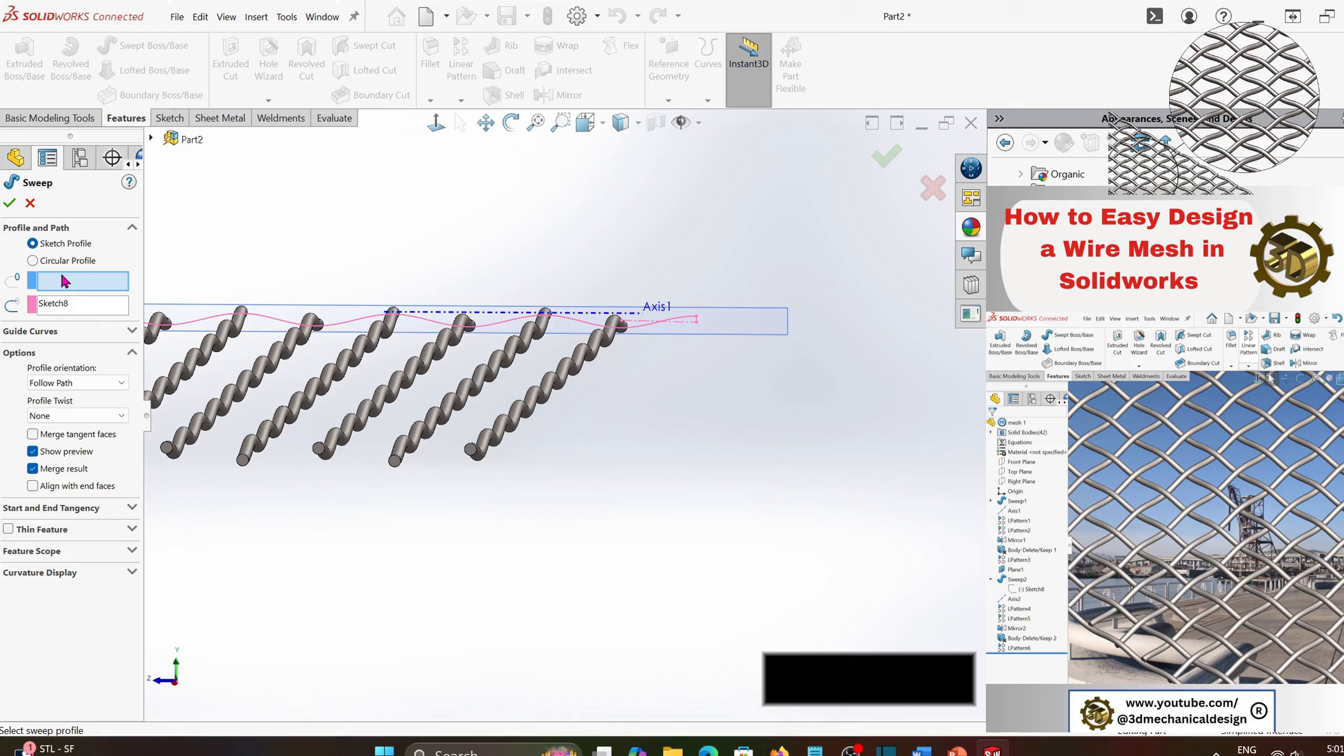
click(32, 260)
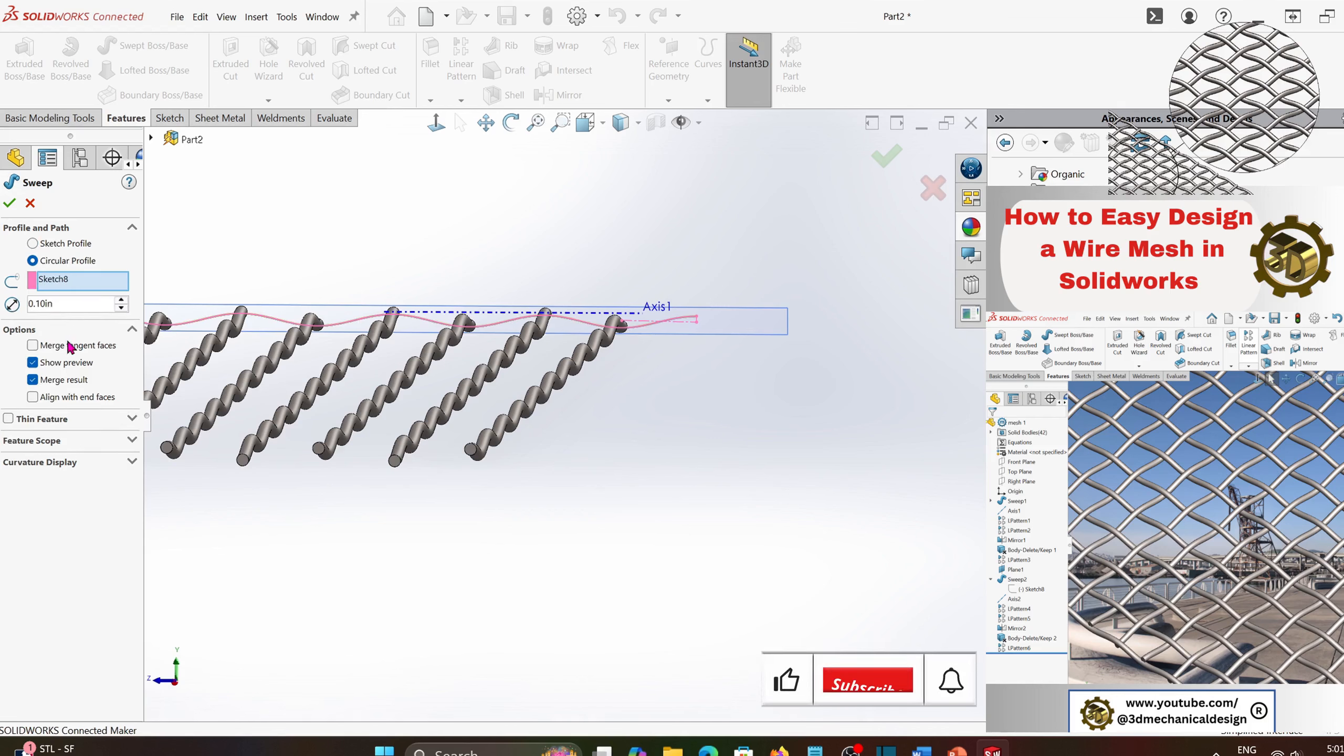
click(61, 380)
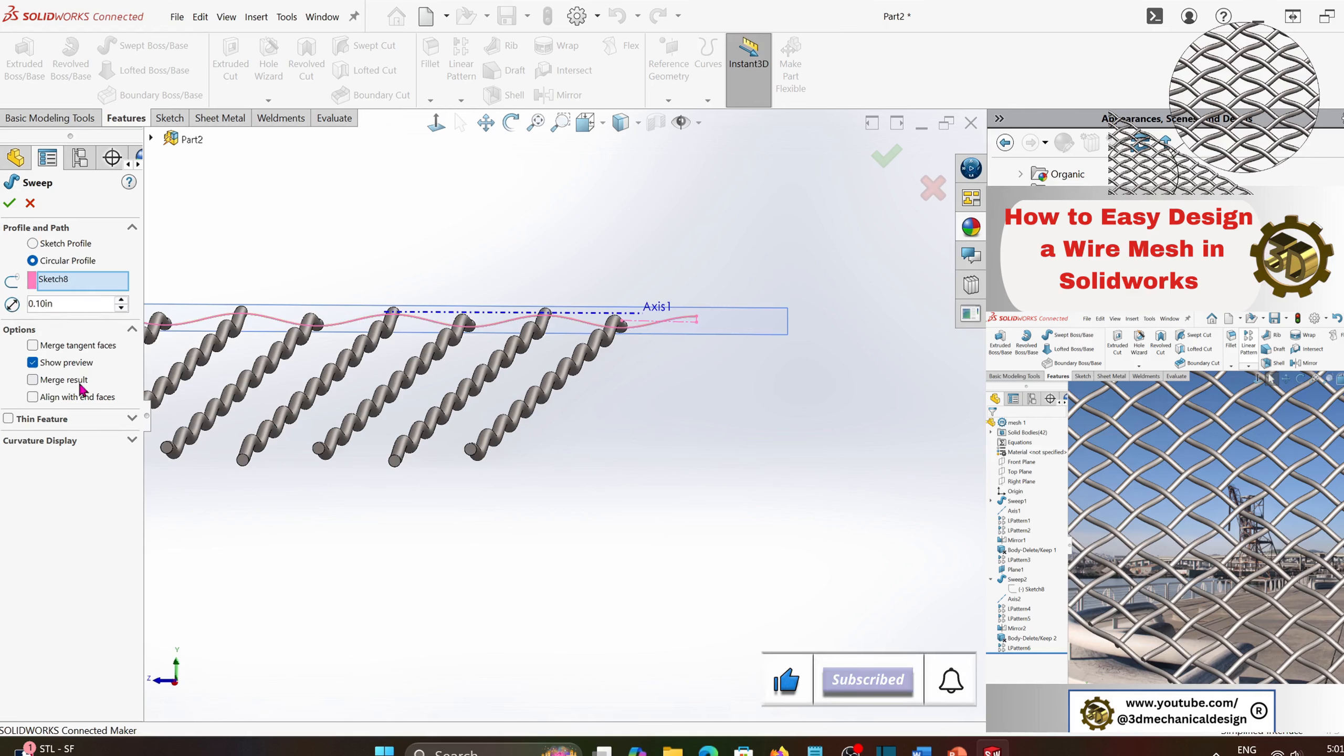
click(19, 304)
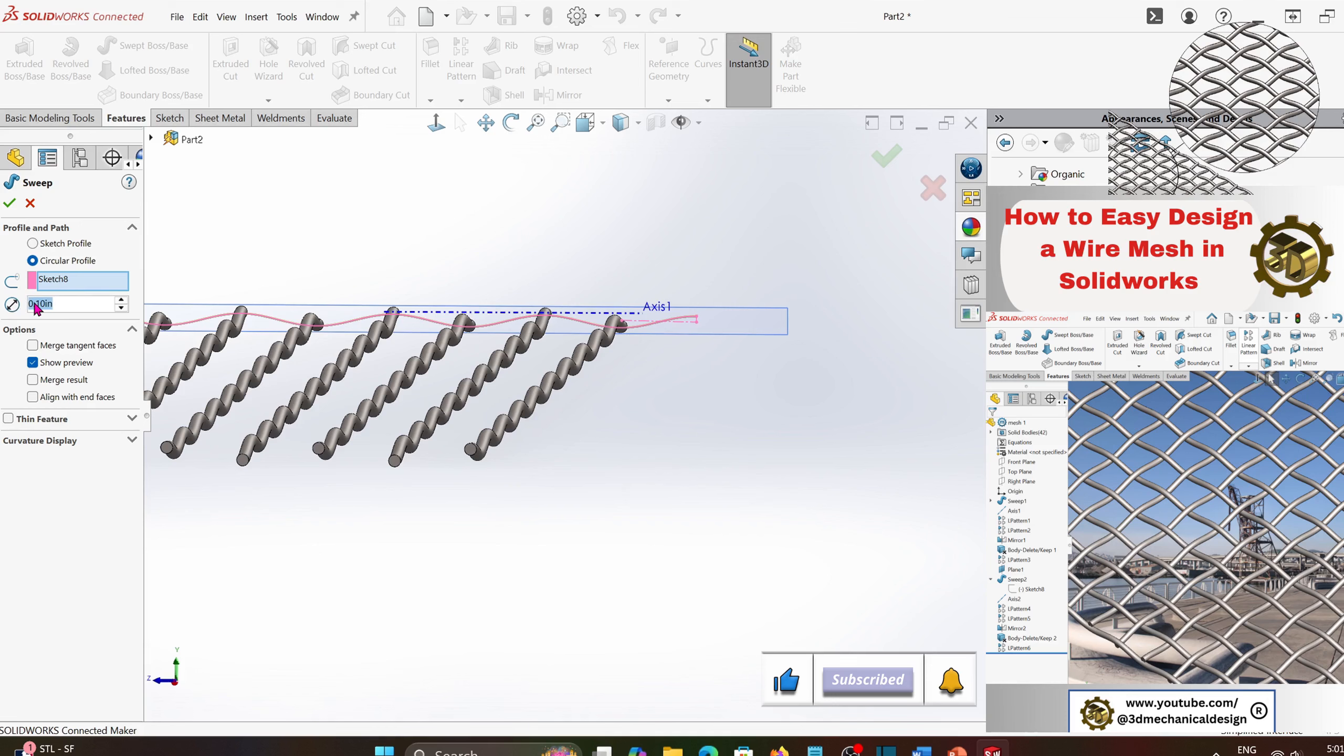
text(0.5)
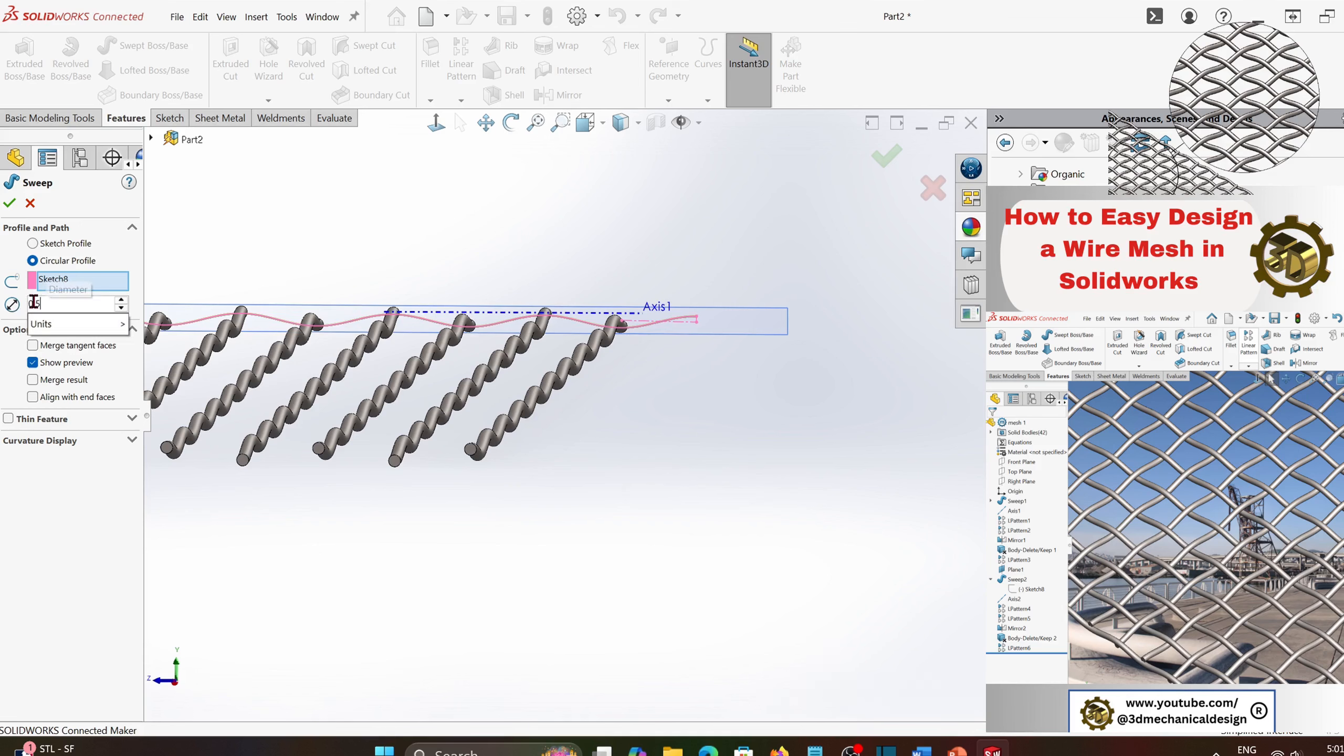
key(Return)
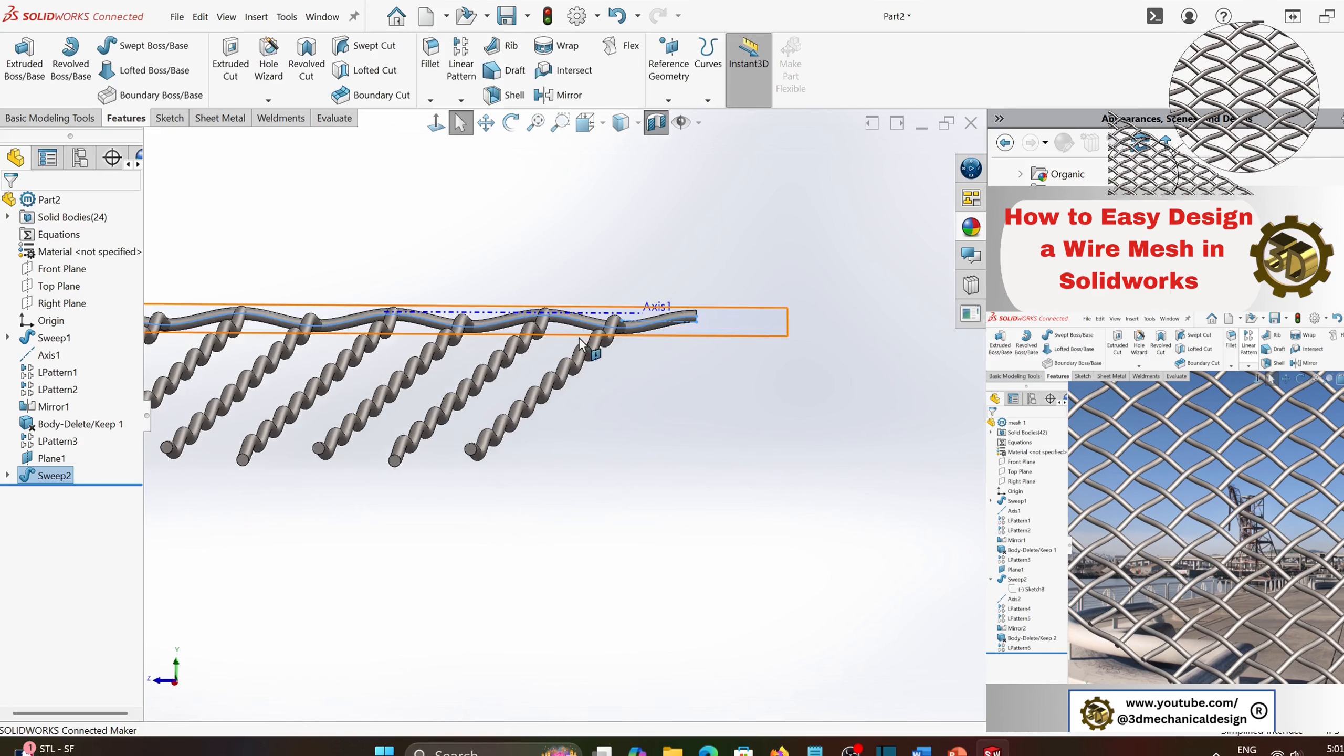
- Reopen the crossing wire's path sketch and move the vertical centerline's lower point to about X 1.19, Y -0.03
scroll(581, 331, down, 3)
middle_drag(585, 336, 560, 362)
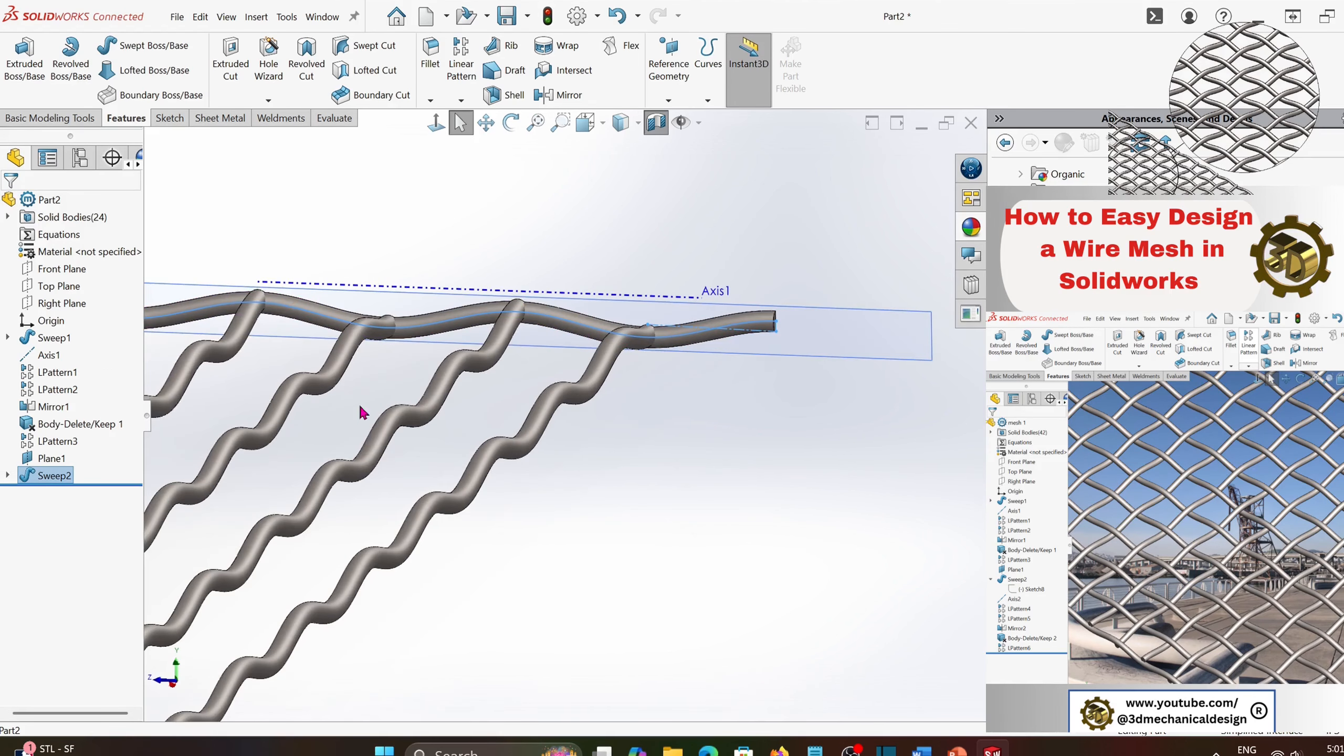
click(7, 476)
right_click(75, 496)
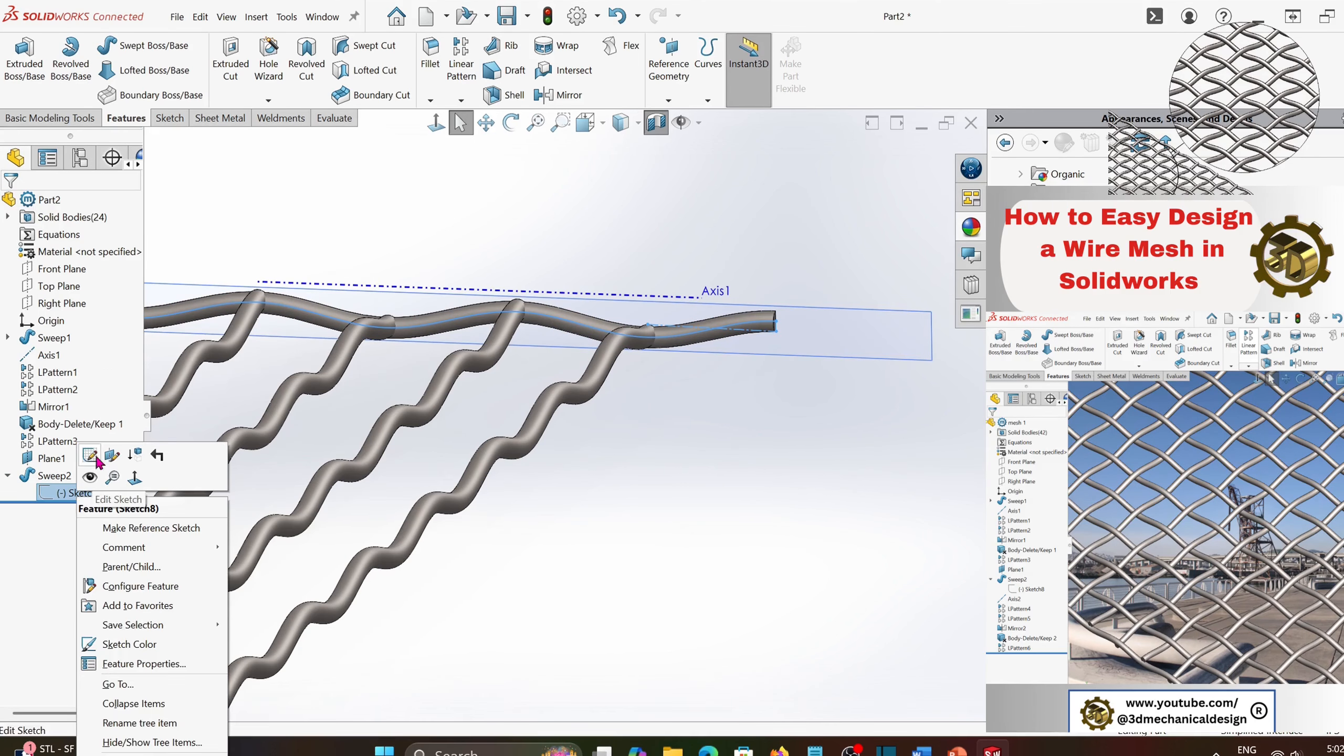
click(91, 456)
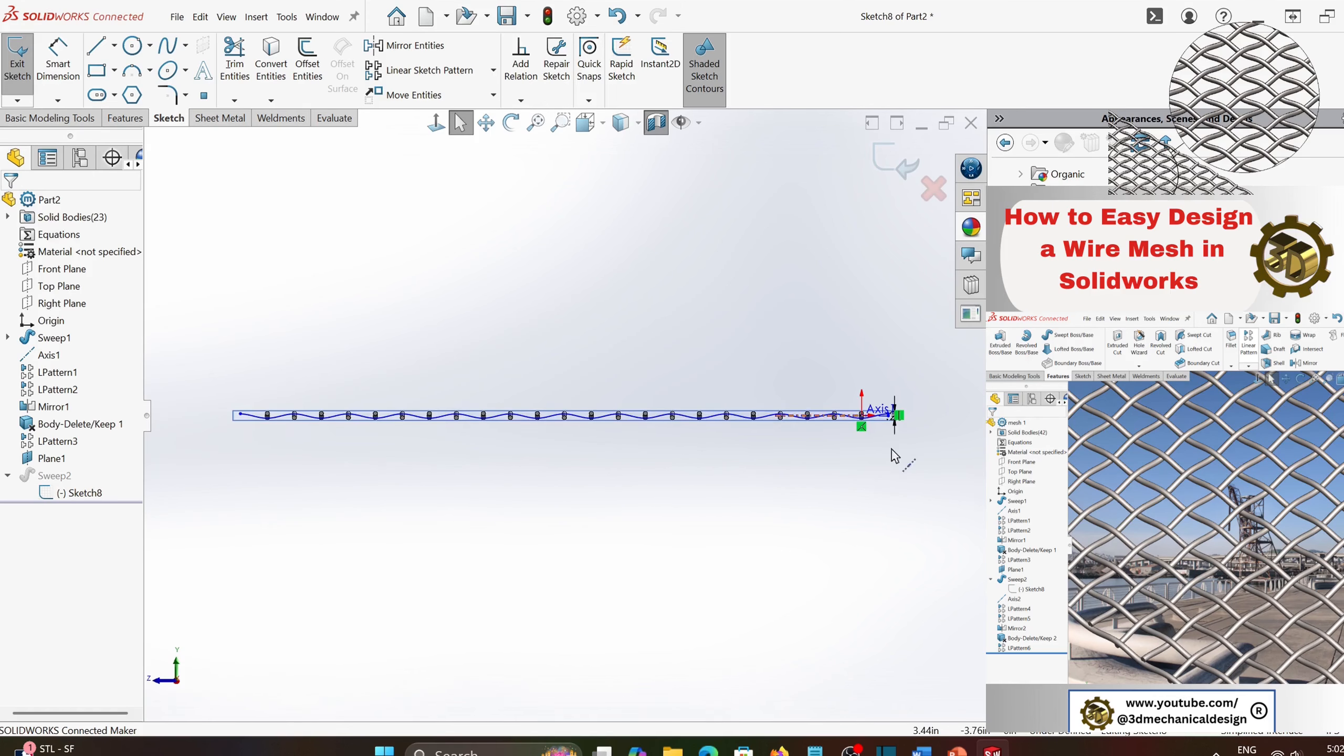
scroll(896, 424, down, 10)
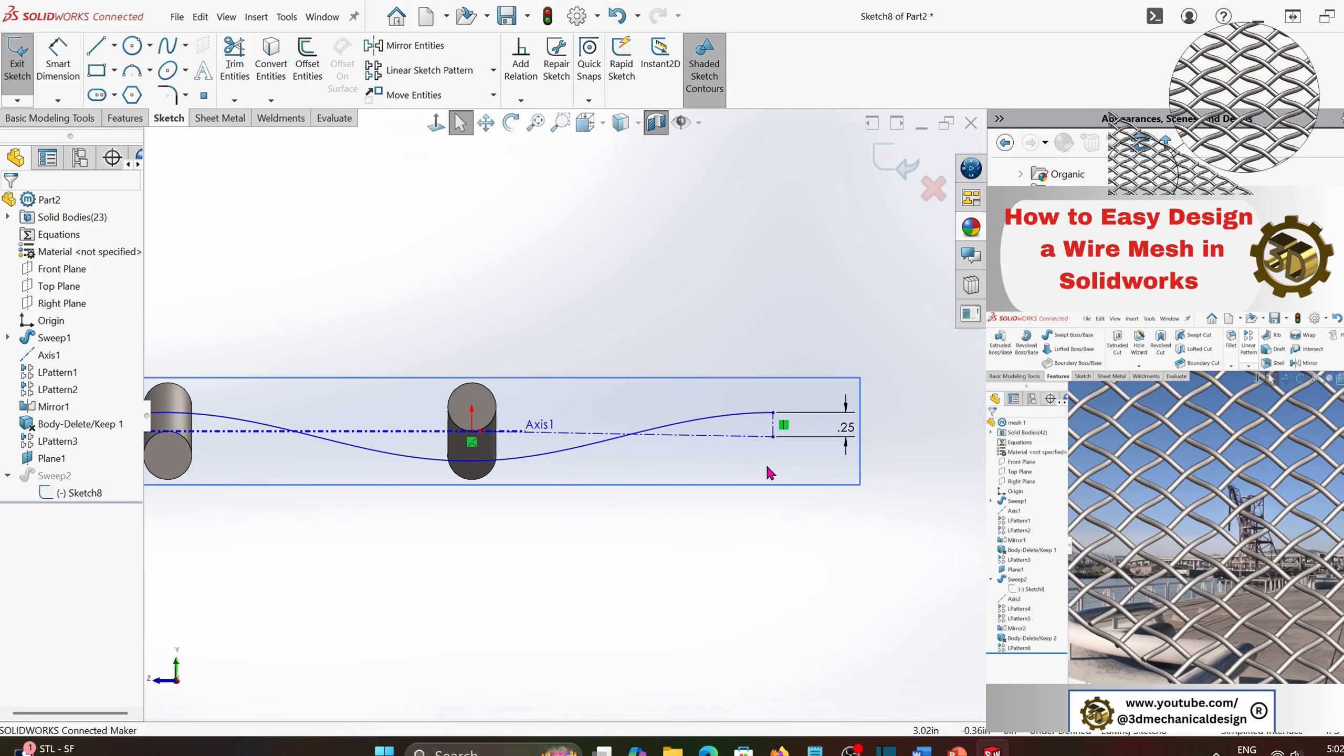
drag(774, 437, 587, 434)
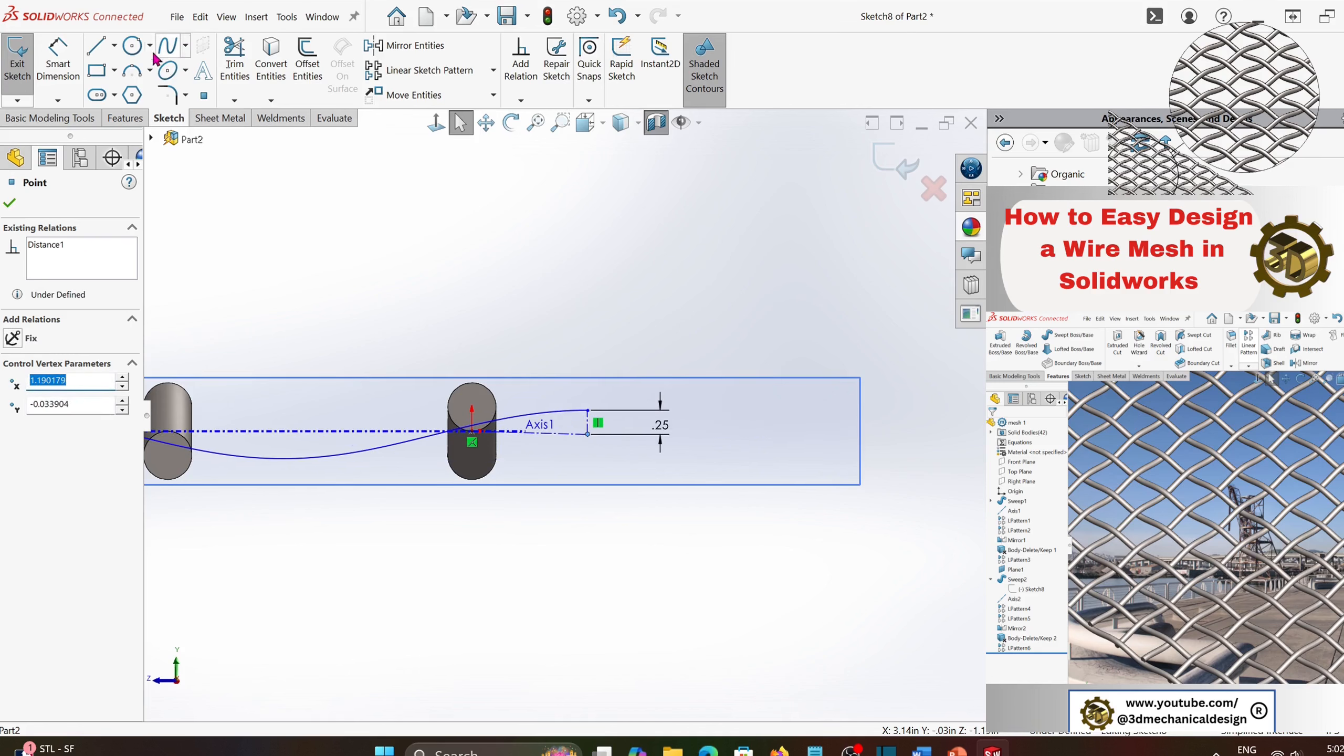
- Draw a horizontal centerline about 75.4 in long connecting the two endpoints of the cosine curve
click(115, 46)
click(106, 75)
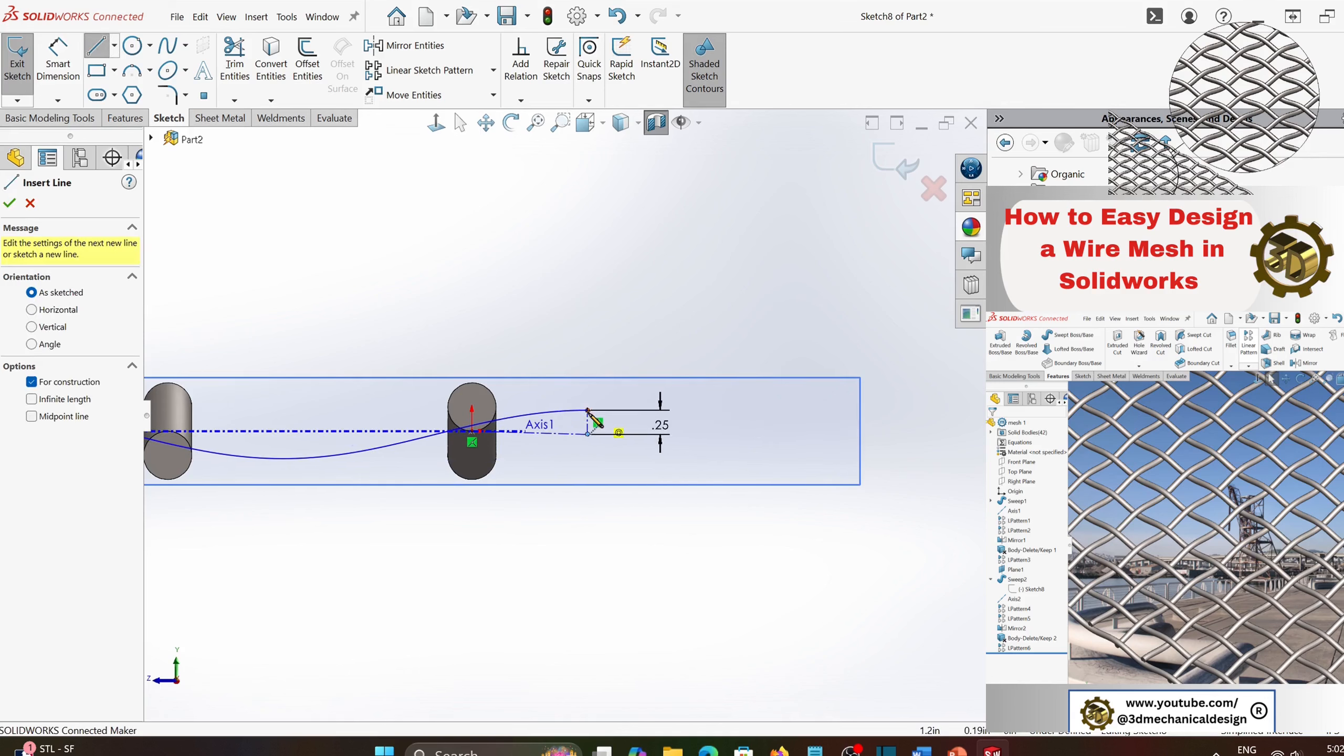
scroll(459, 421, up, 16)
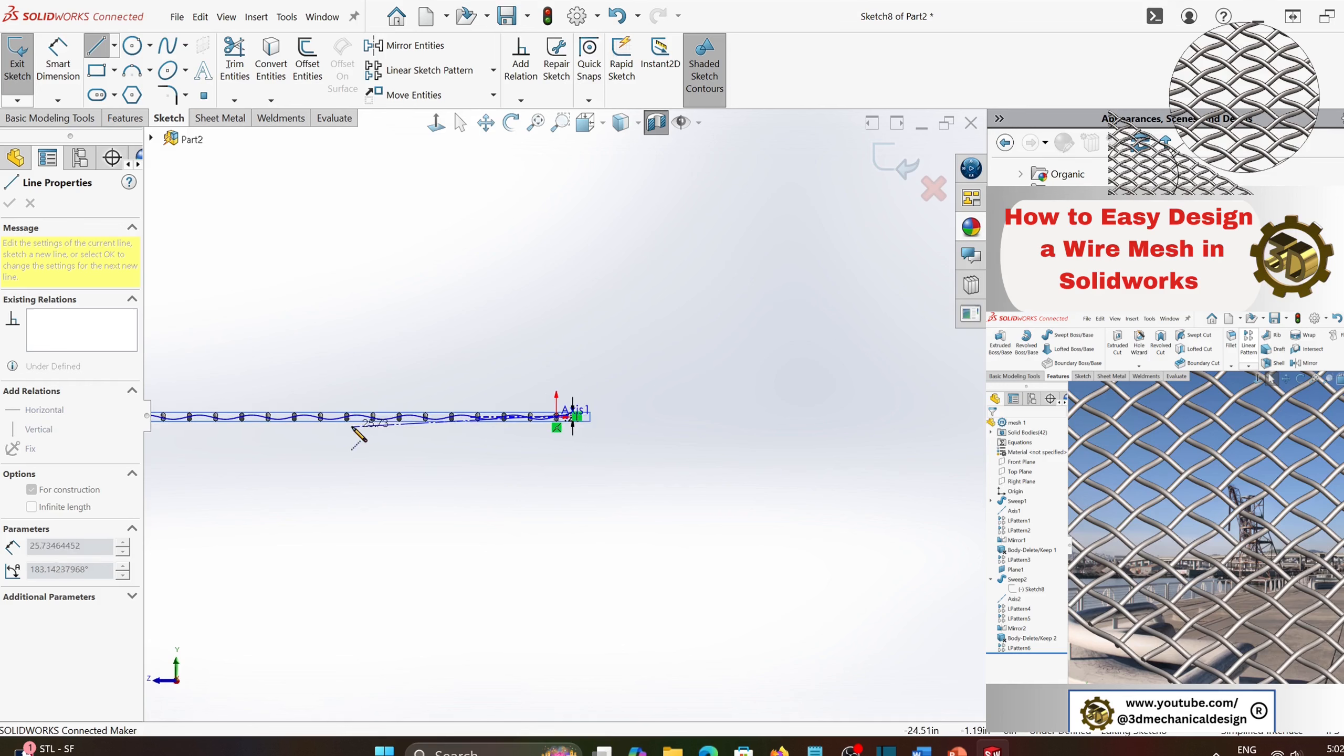
scroll(370, 423, down, 5)
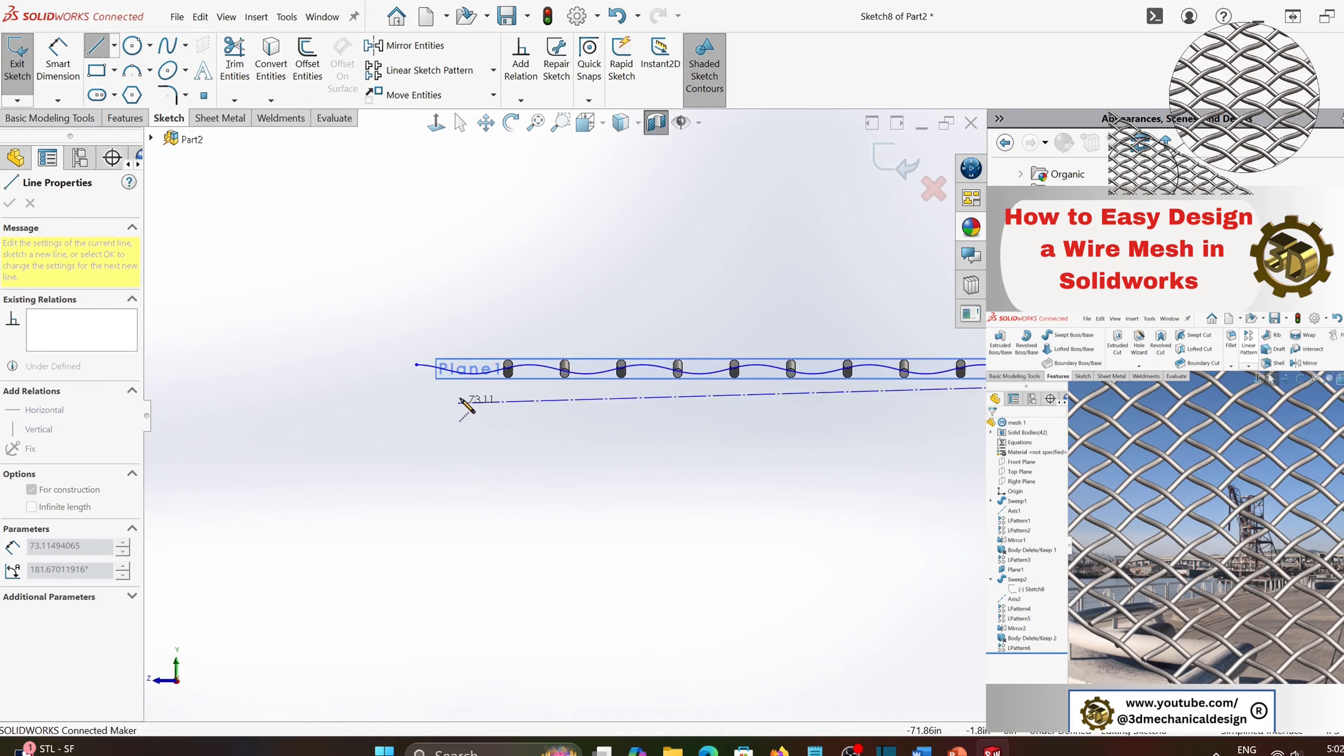
click(416, 365)
key(Escape)
key(Escape)
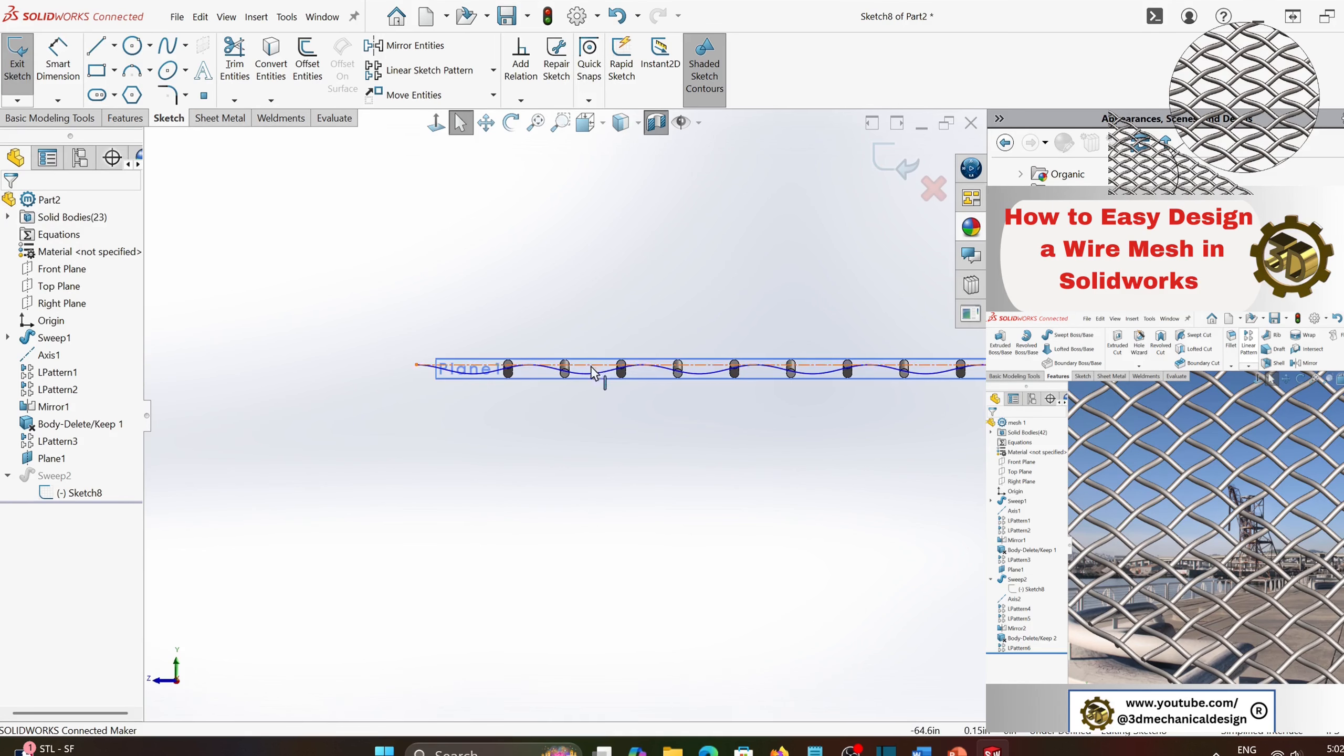
click(594, 365)
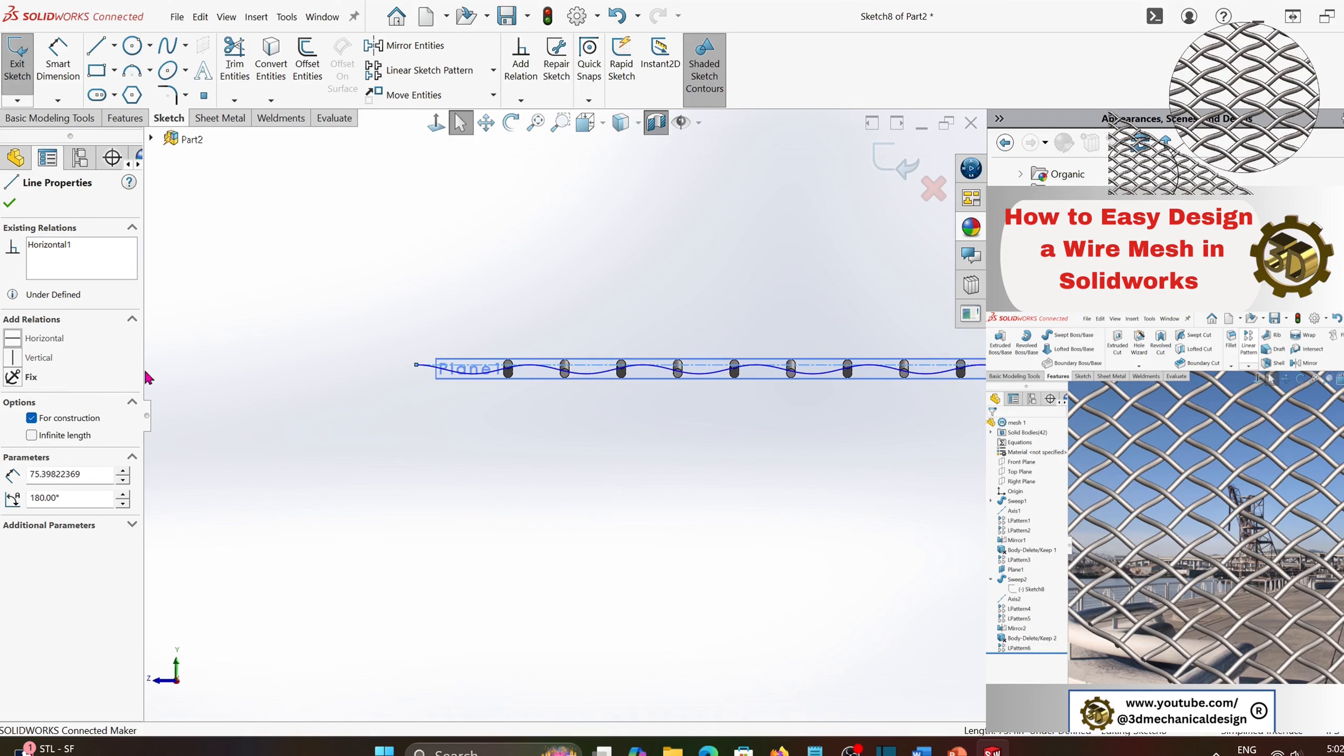
key(Escape)
- Dimension the horizontal distance from the origin to the cosine curve's upper endpoint to 0.01 in and exit the sketch
scroll(894, 408, up, 3)
scroll(899, 411, down, 5)
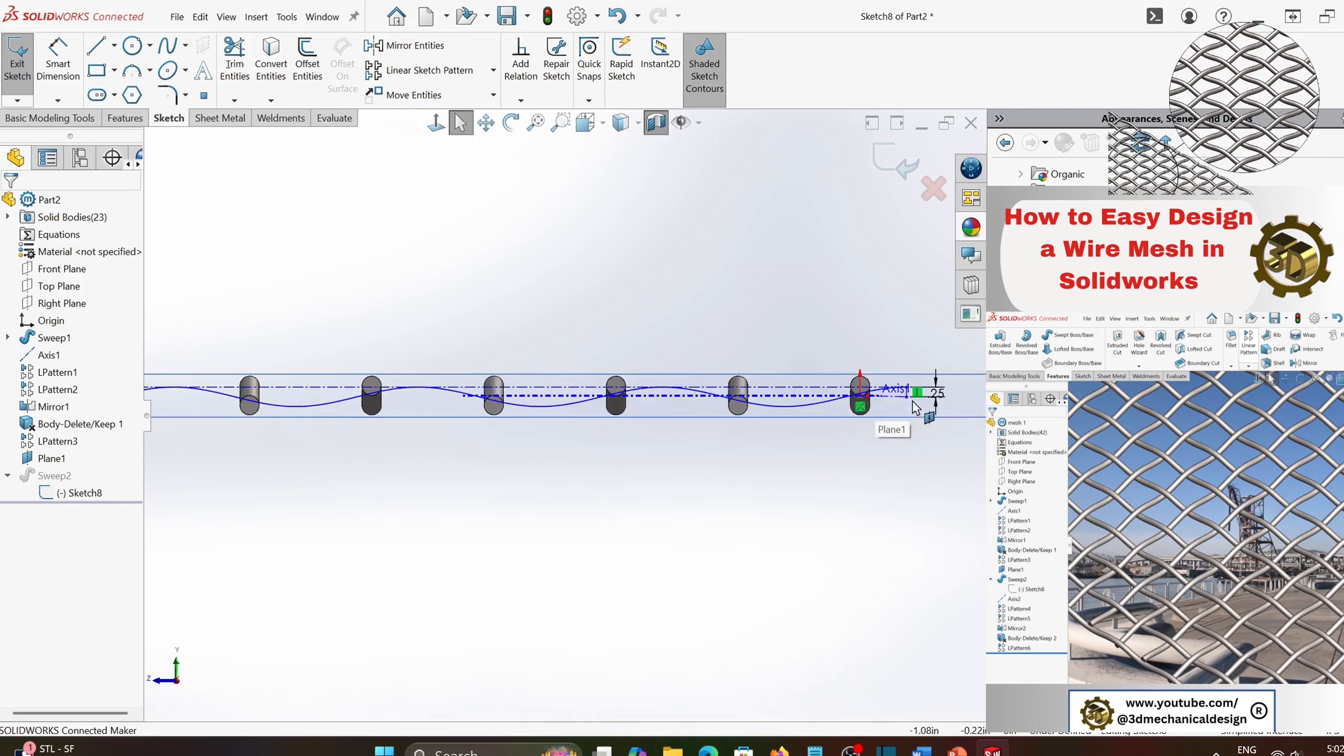
click(58, 58)
click(500, 422)
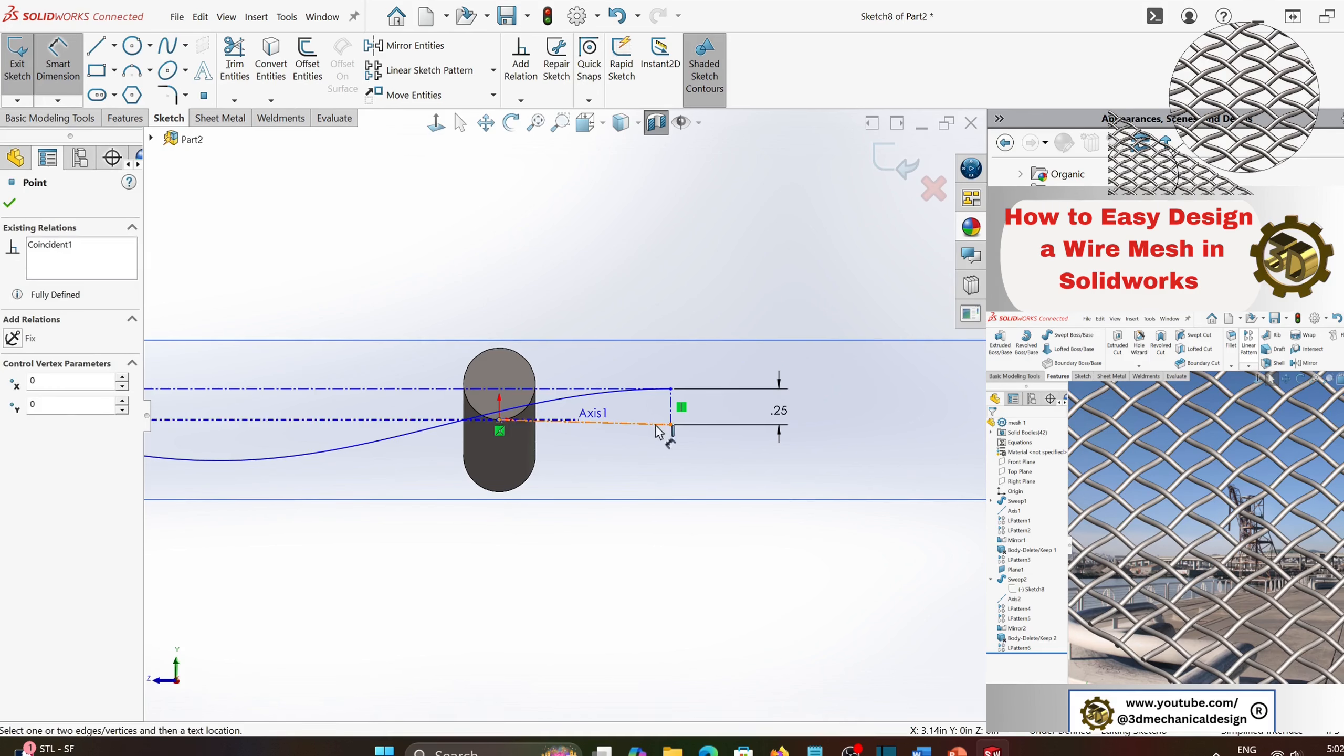
click(670, 388)
click(413, 269)
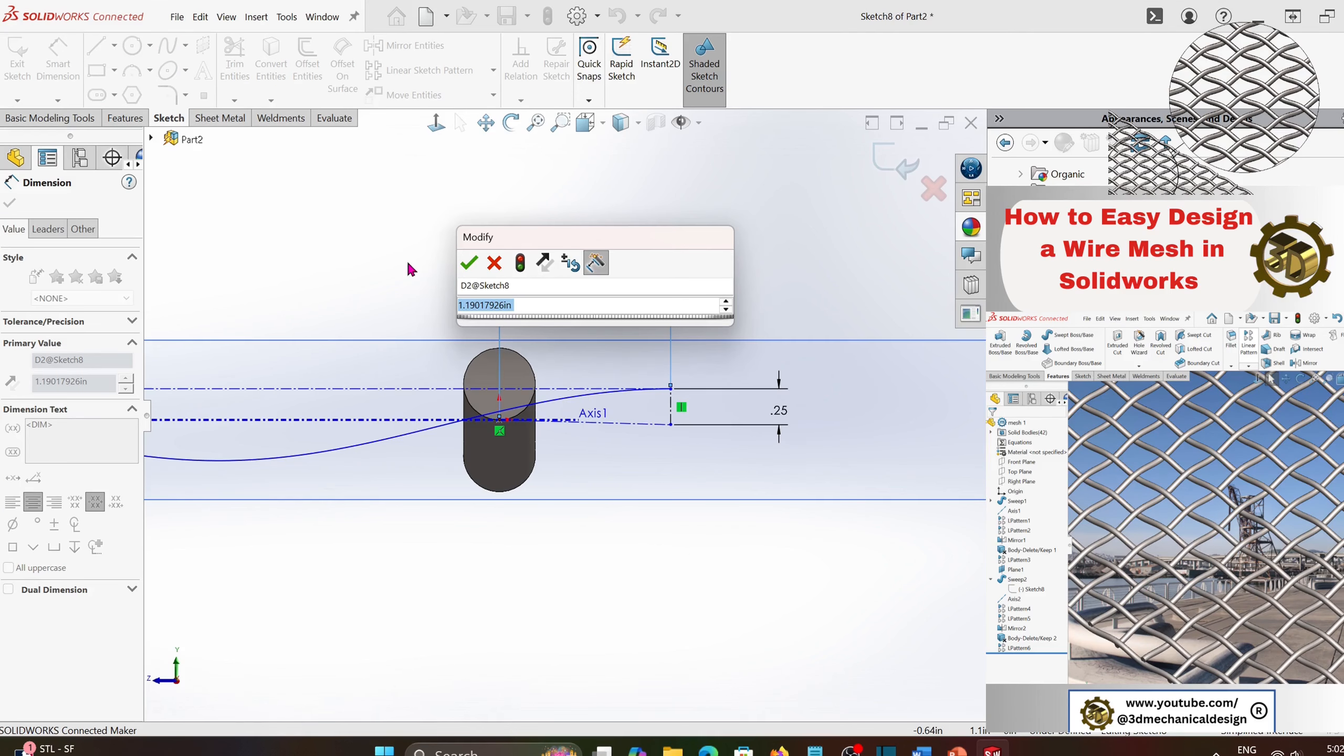
text(0)
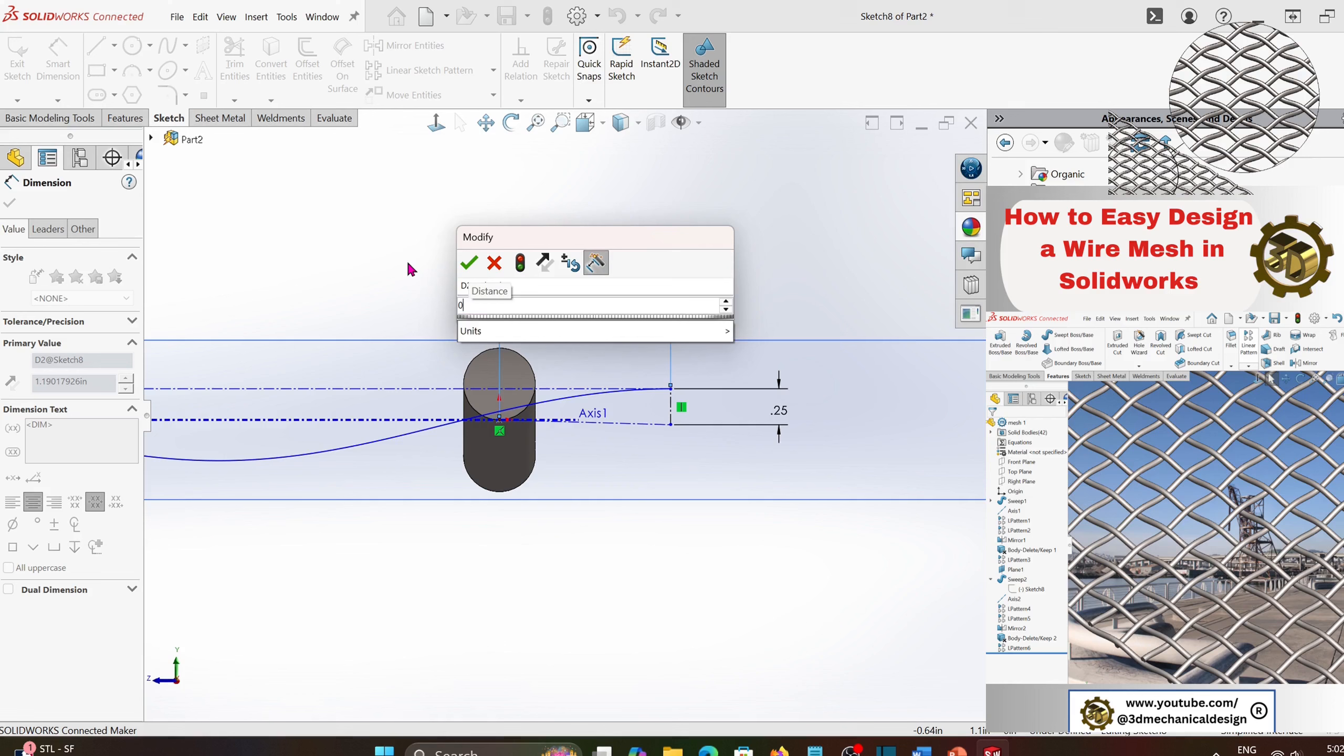
text(.01)
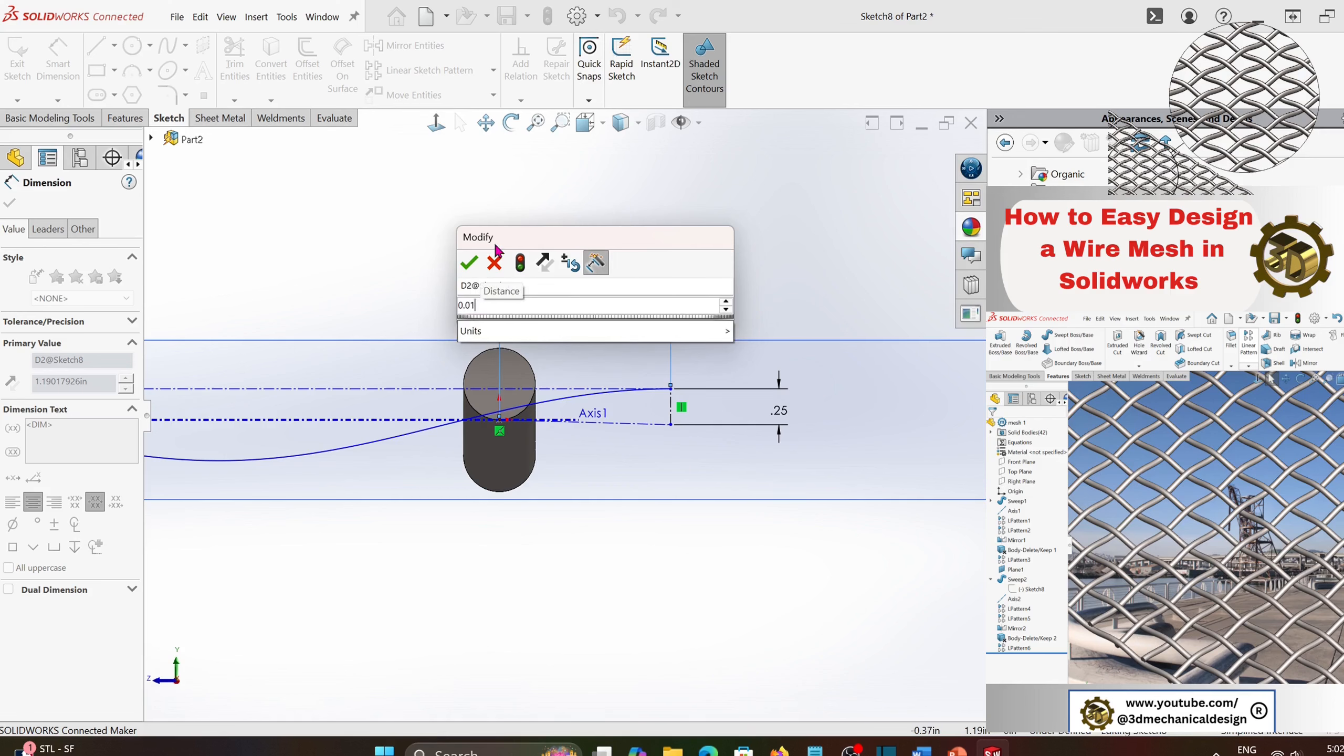
click(475, 263)
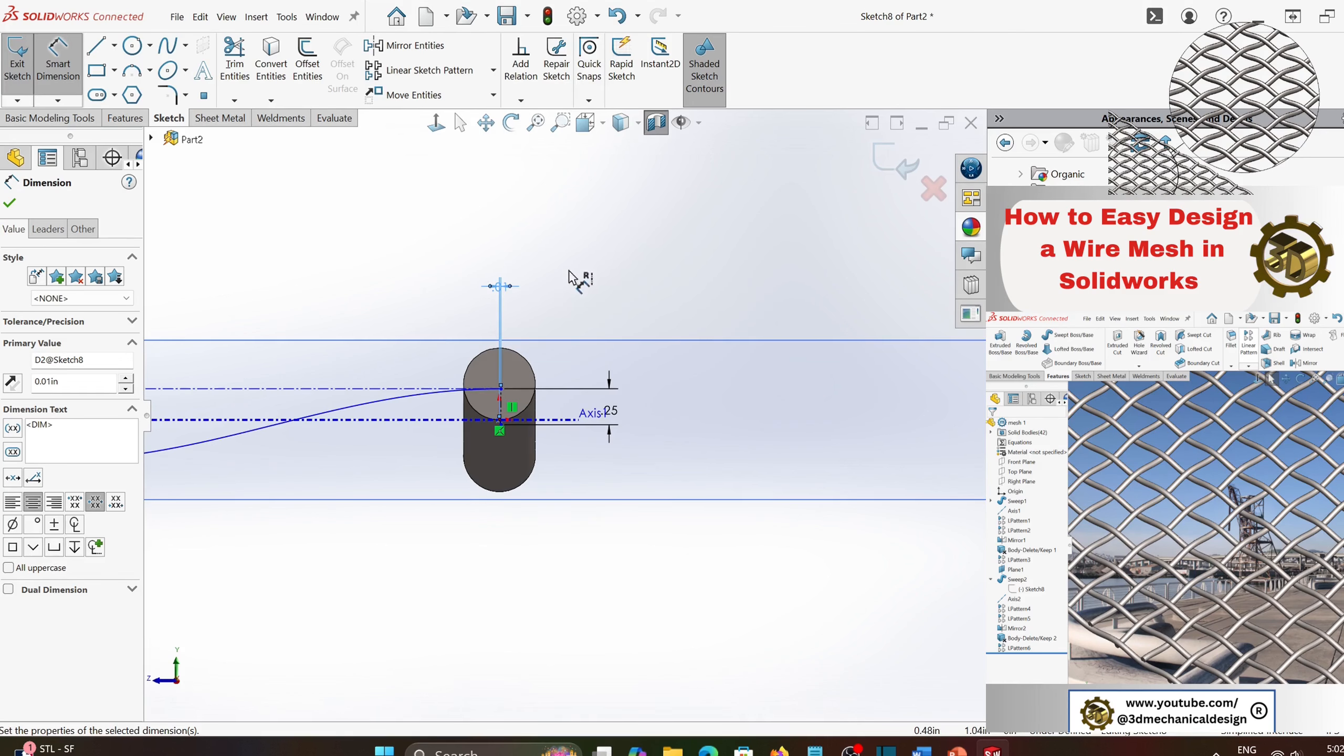
scroll(574, 278, up, 5)
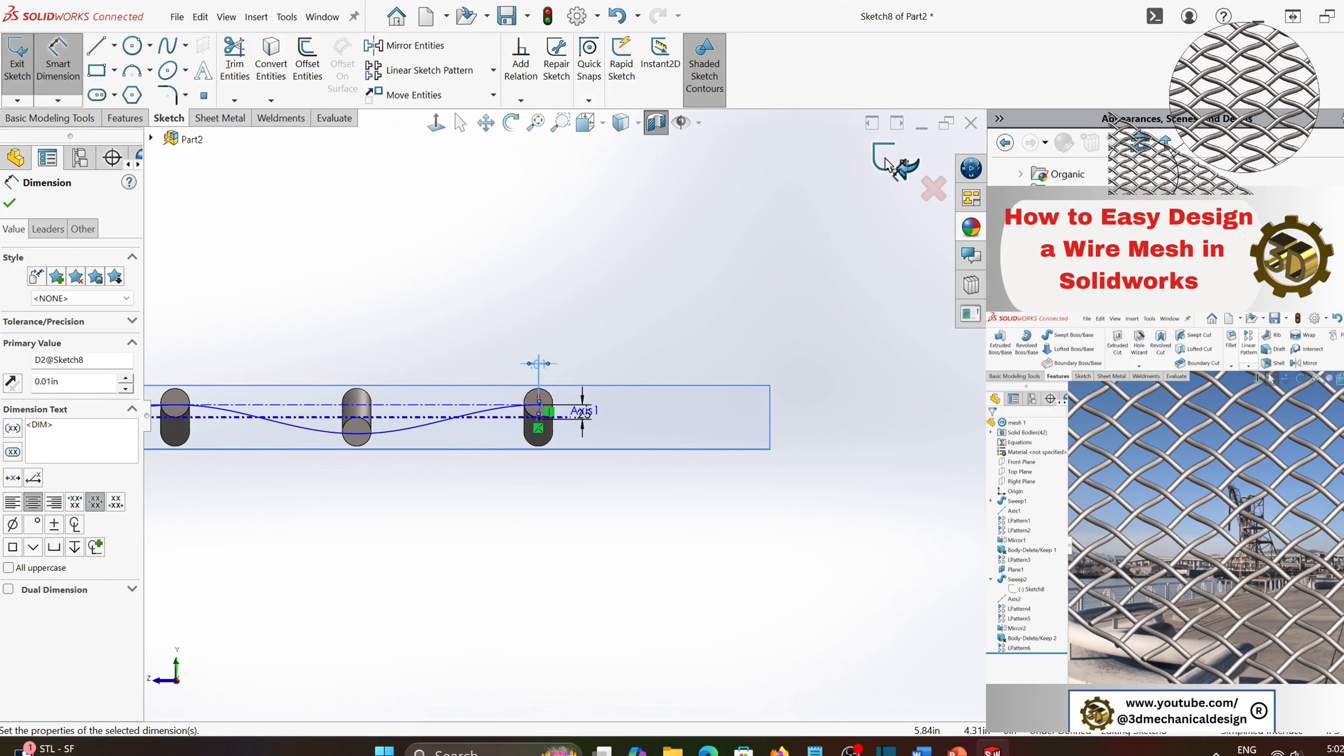
click(901, 167)
- Create a reference axis at the intersection of the Top Plane and Front Plane
middle_drag(598, 182, 481, 360)
scroll(482, 358, up, 5)
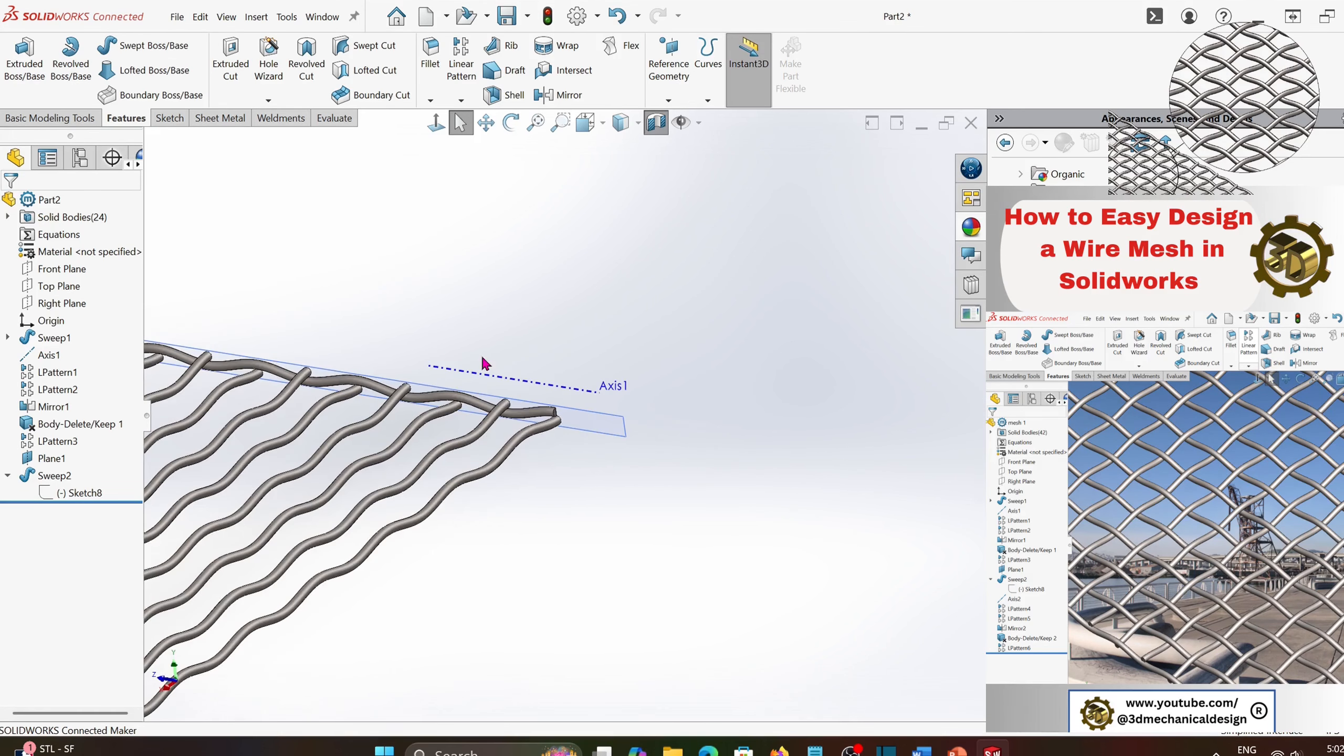
middle_drag(551, 295, 372, 329)
scroll(372, 330, down, 3)
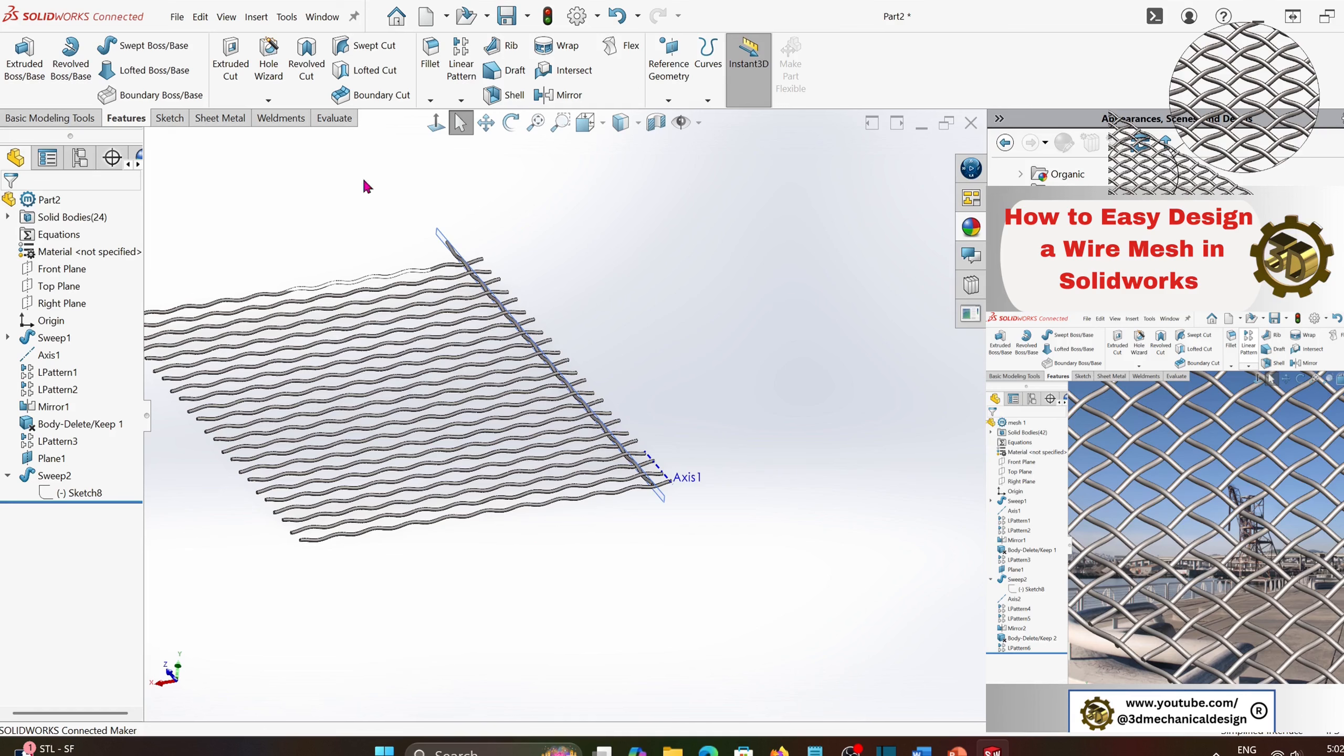
click(60, 286)
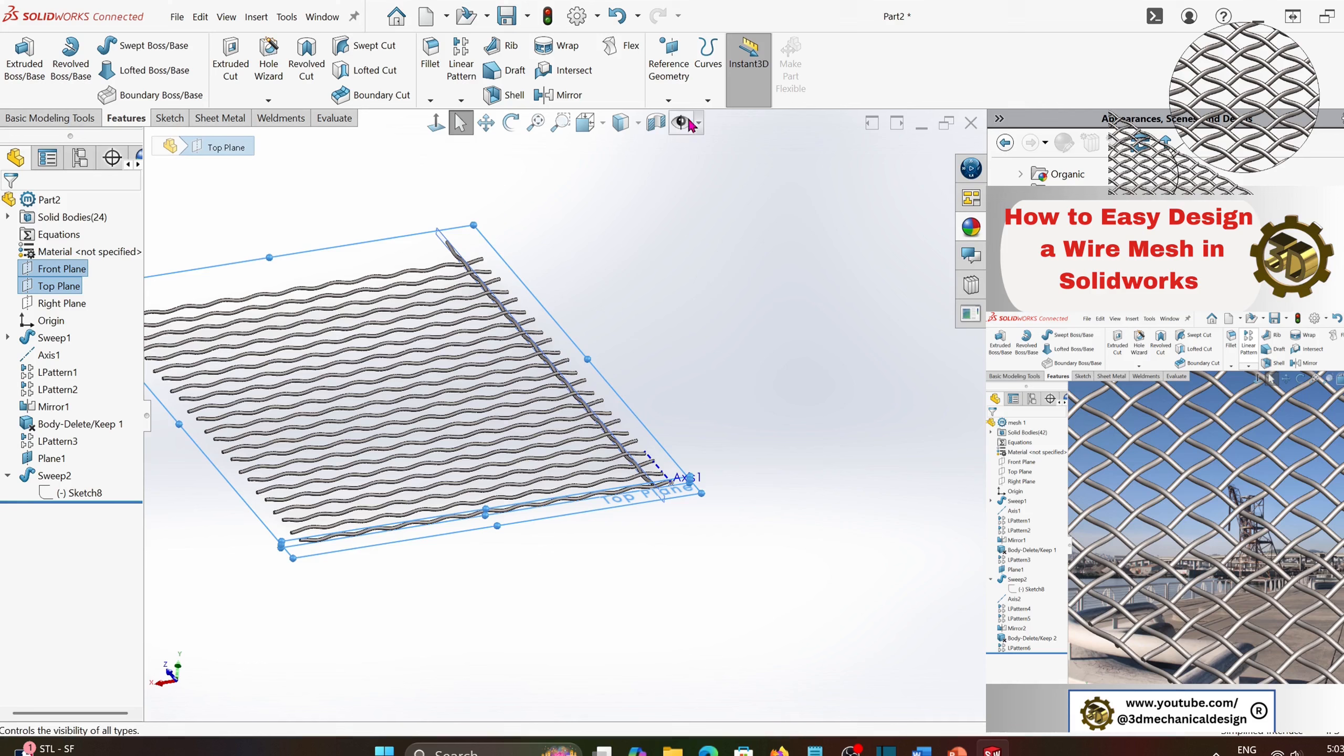
click(669, 69)
click(681, 137)
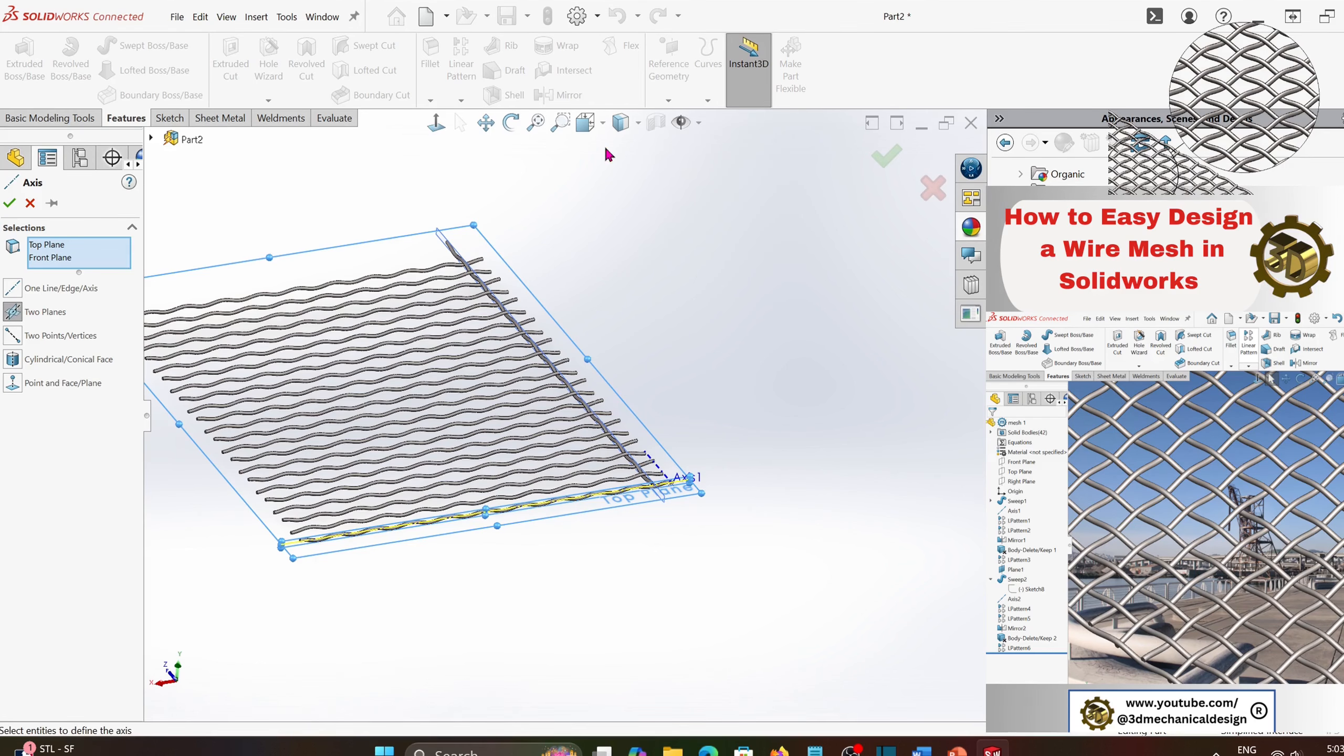
click(10, 206)
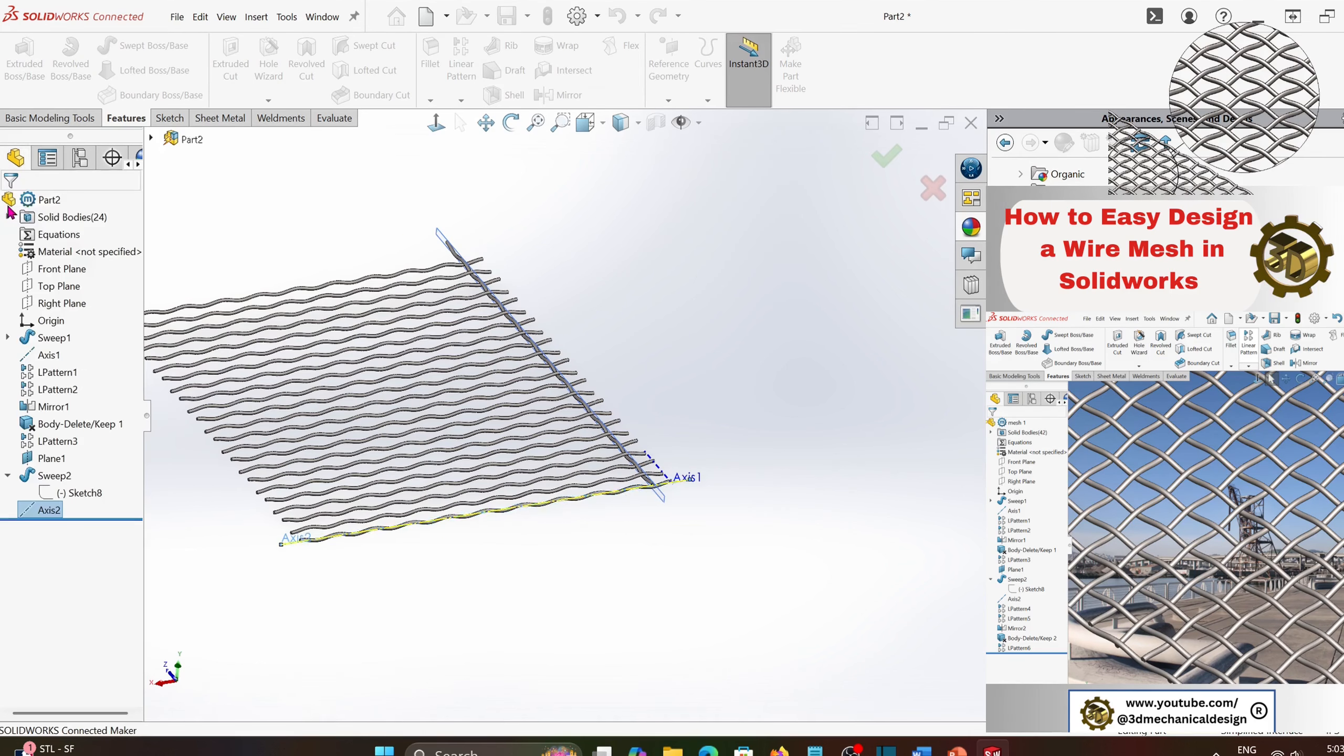
- Linear-pattern the crossing wire body along Axis2 with 6.28318531 in spacing and 10 instances
scroll(471, 408, down, 3)
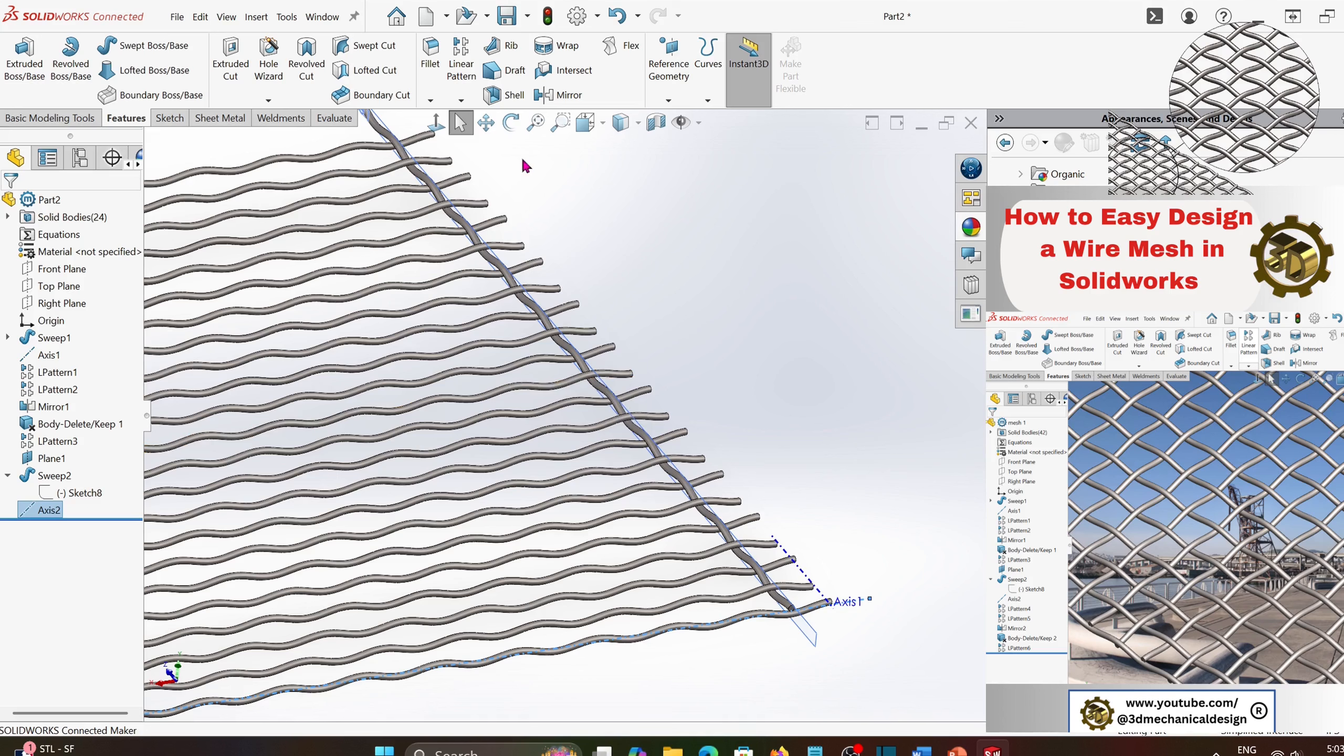
click(462, 66)
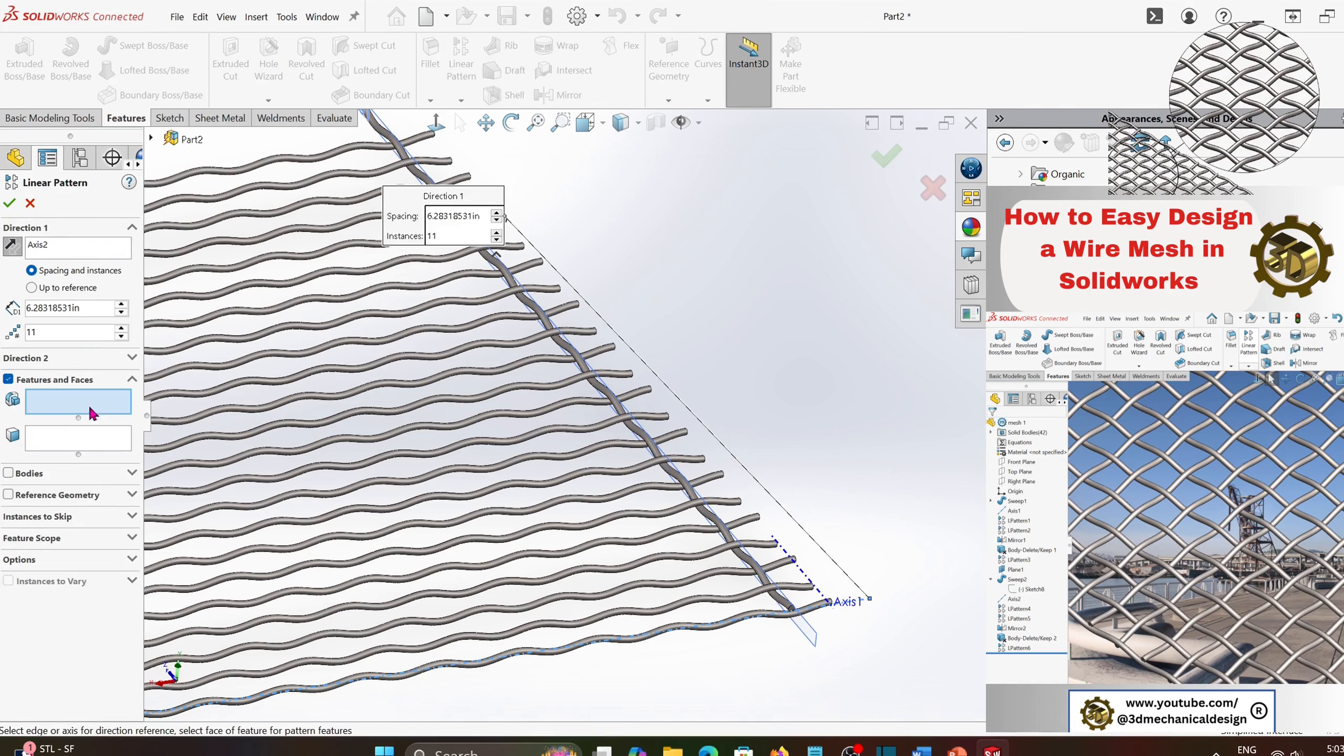
click(9, 474)
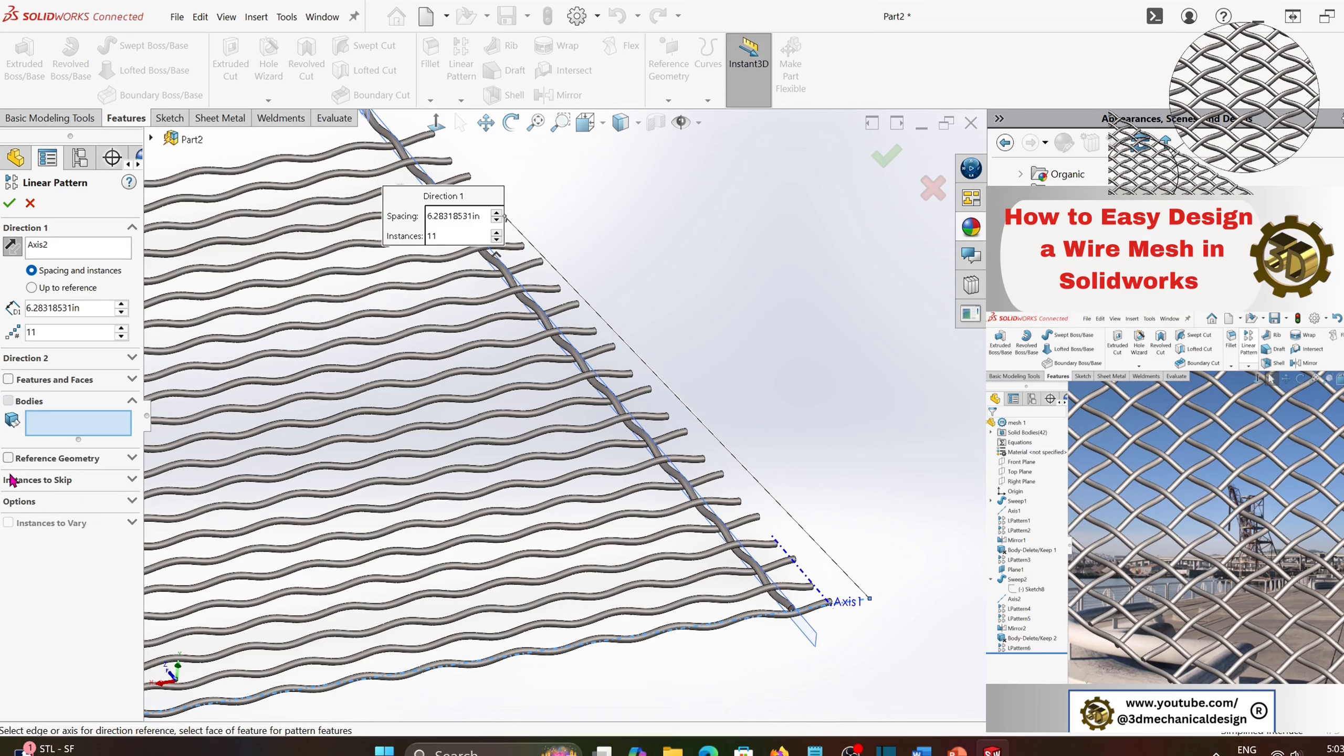
click(575, 374)
scroll(553, 386, up, 3)
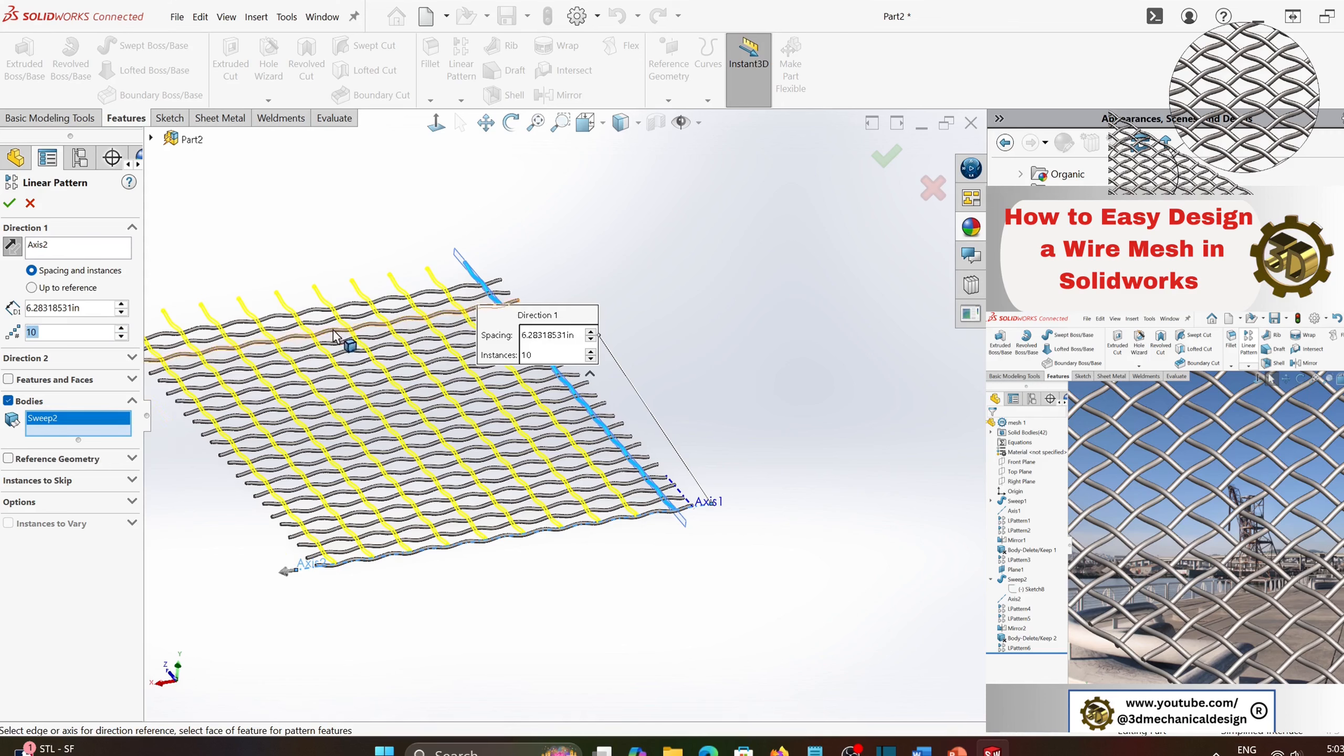
scroll(341, 318, down, 2)
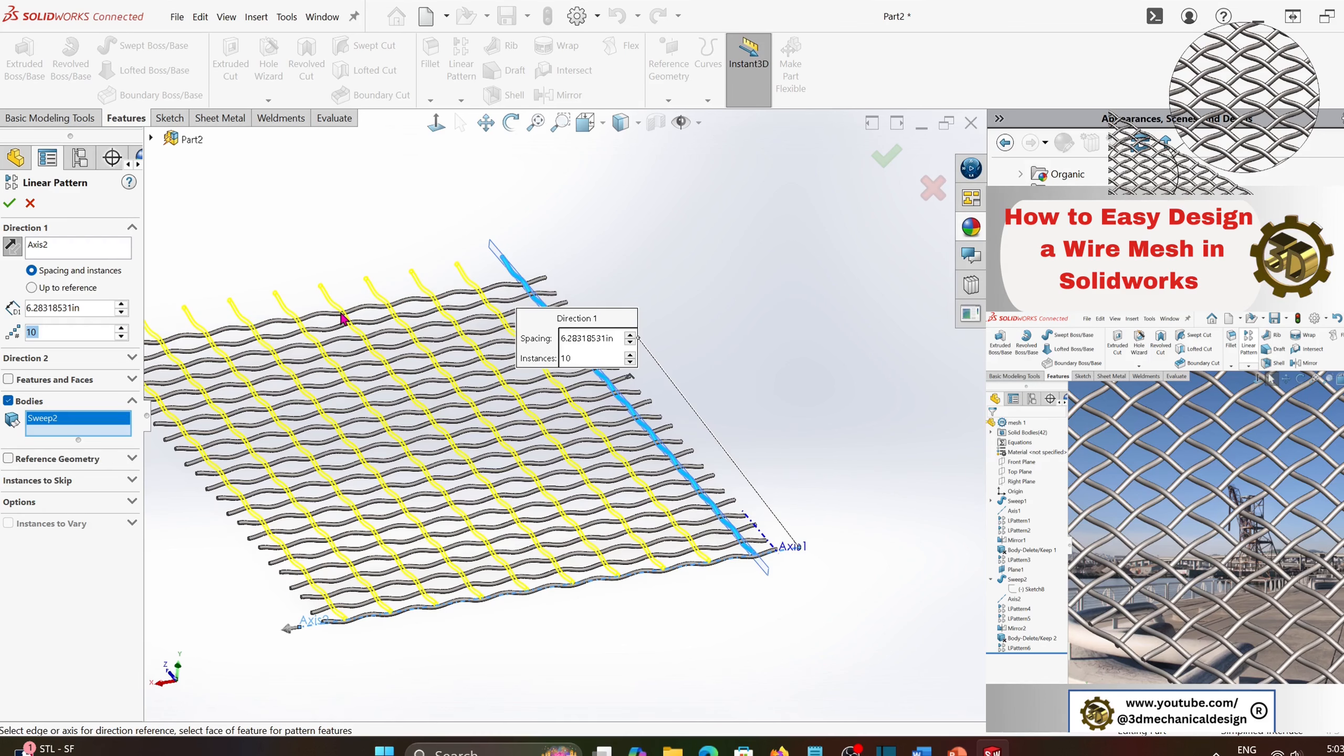
click(11, 205)
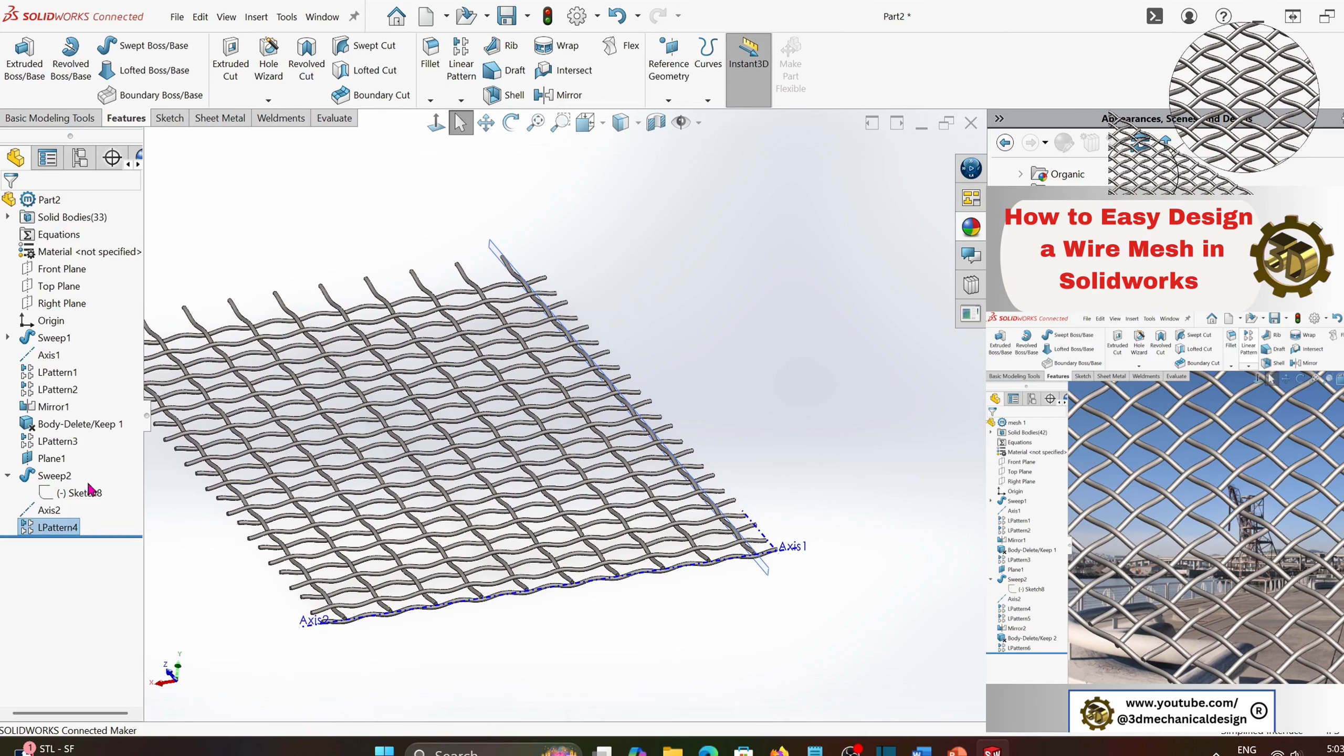
- Set up another linear pattern along Axis2 with the spacing halved to 3.14159266 in
click(53, 511)
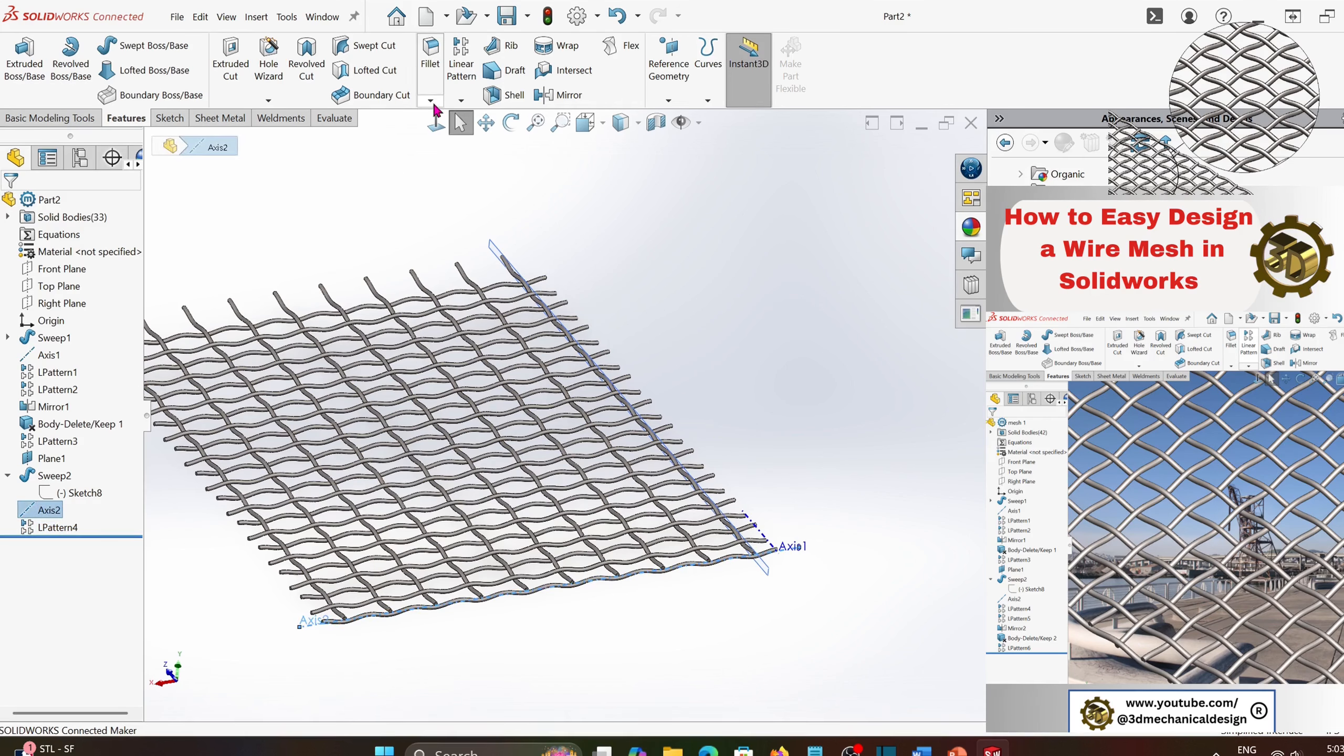
click(430, 100)
click(461, 100)
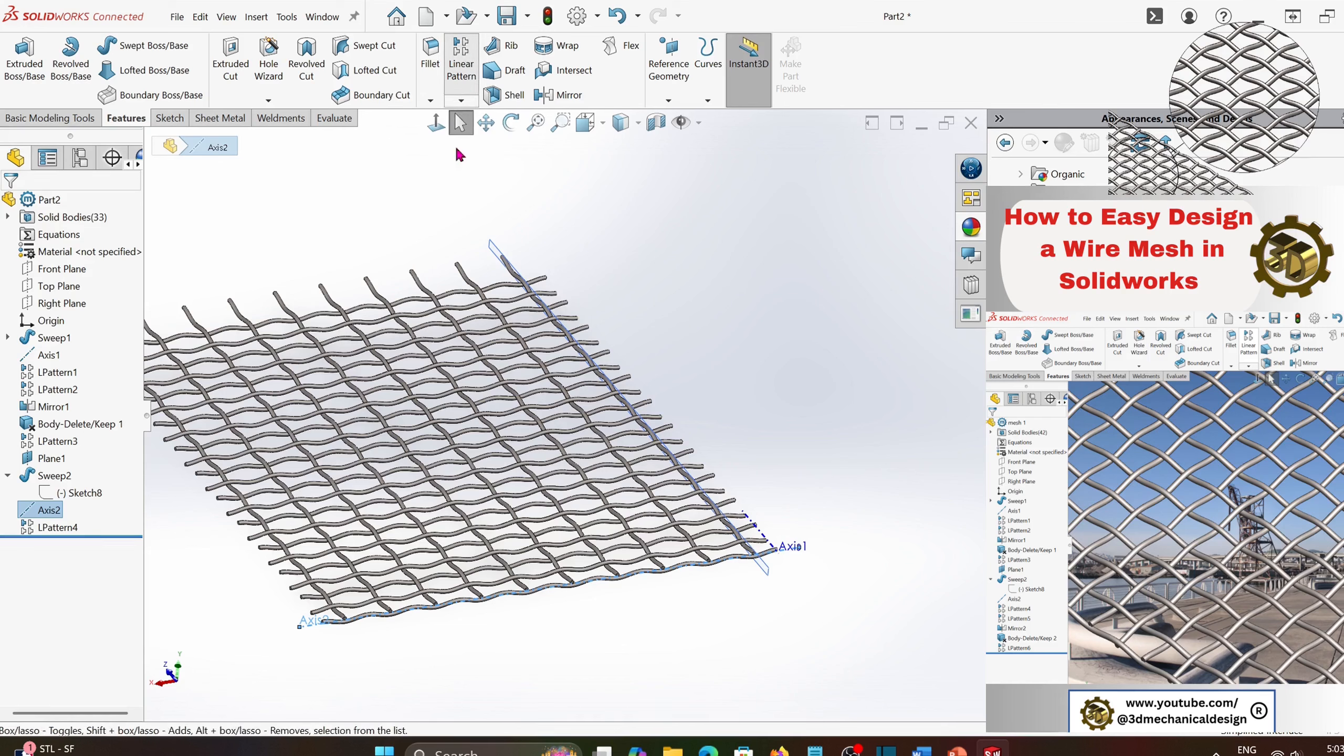
click(461, 59)
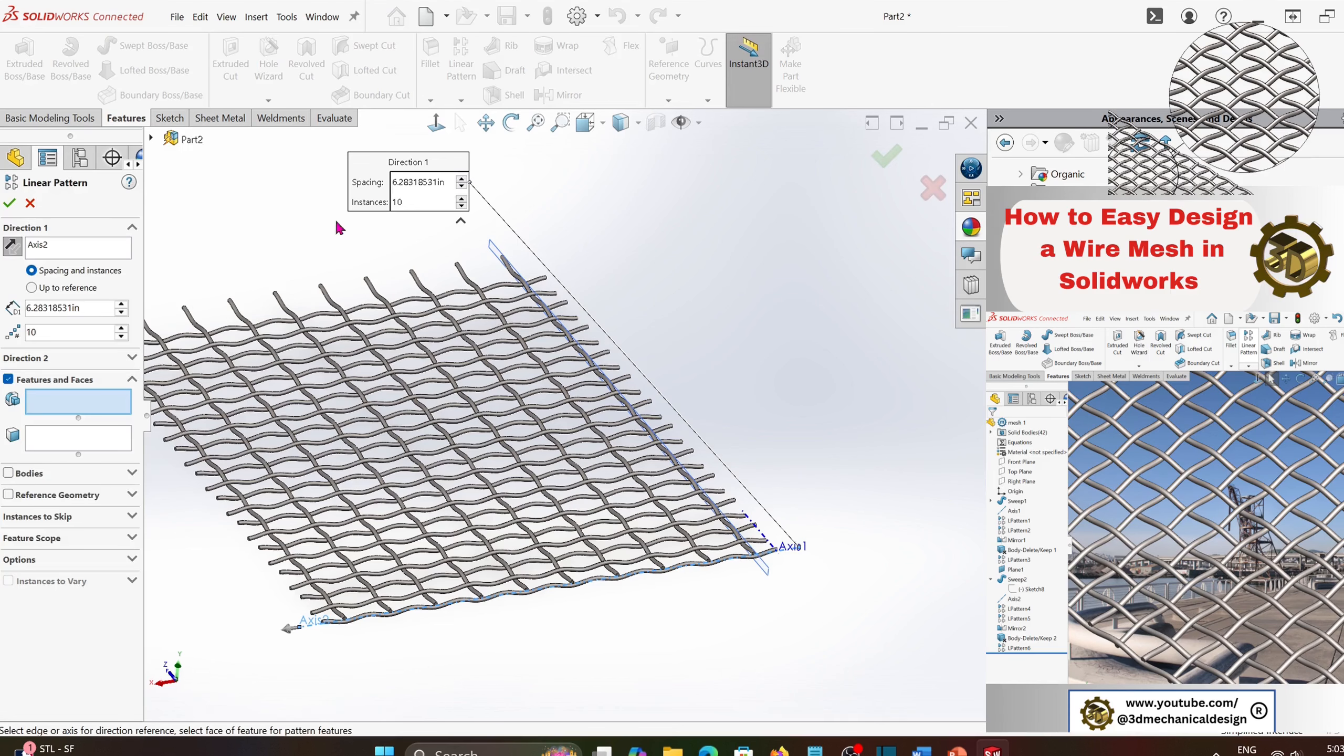
click(101, 310)
text(/2)
key(Return)
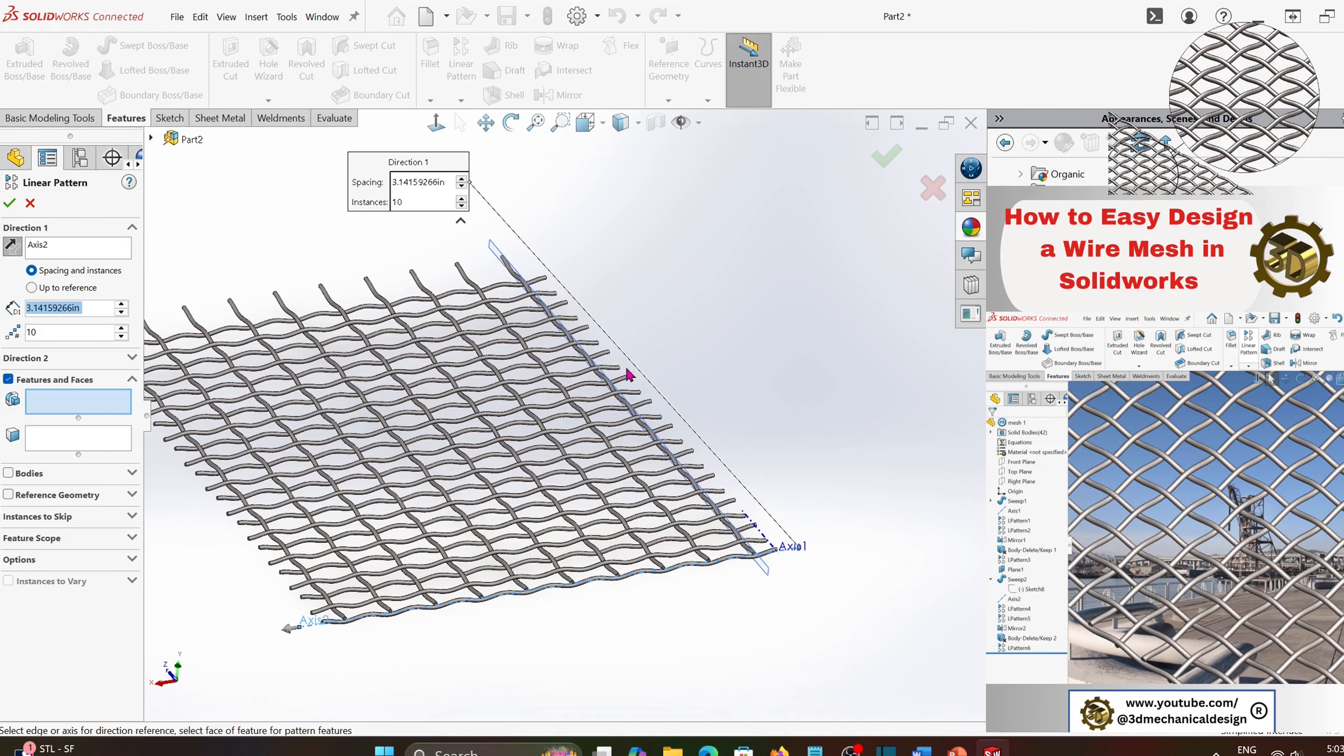
- Choose the original crossing wire as the body to pattern, set 2 instances and complete the pattern
scroll(628, 375, down, 5)
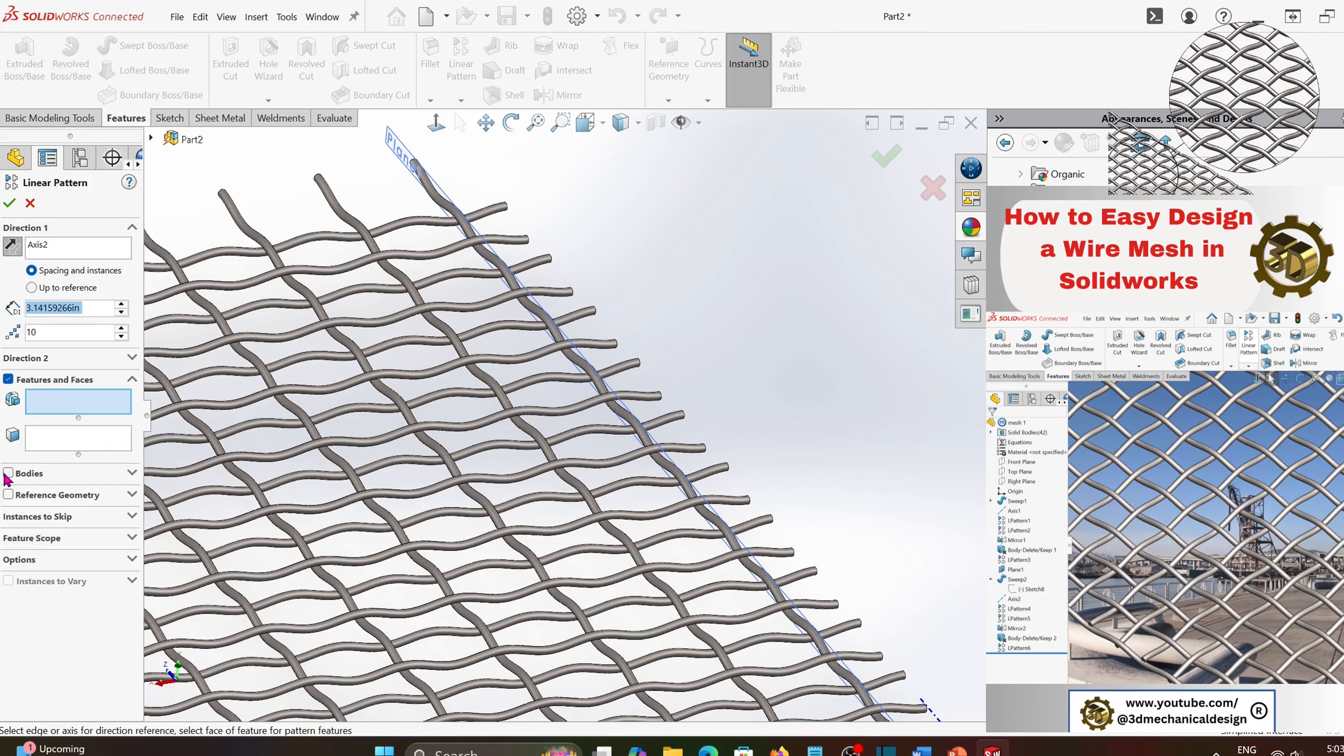
click(8, 473)
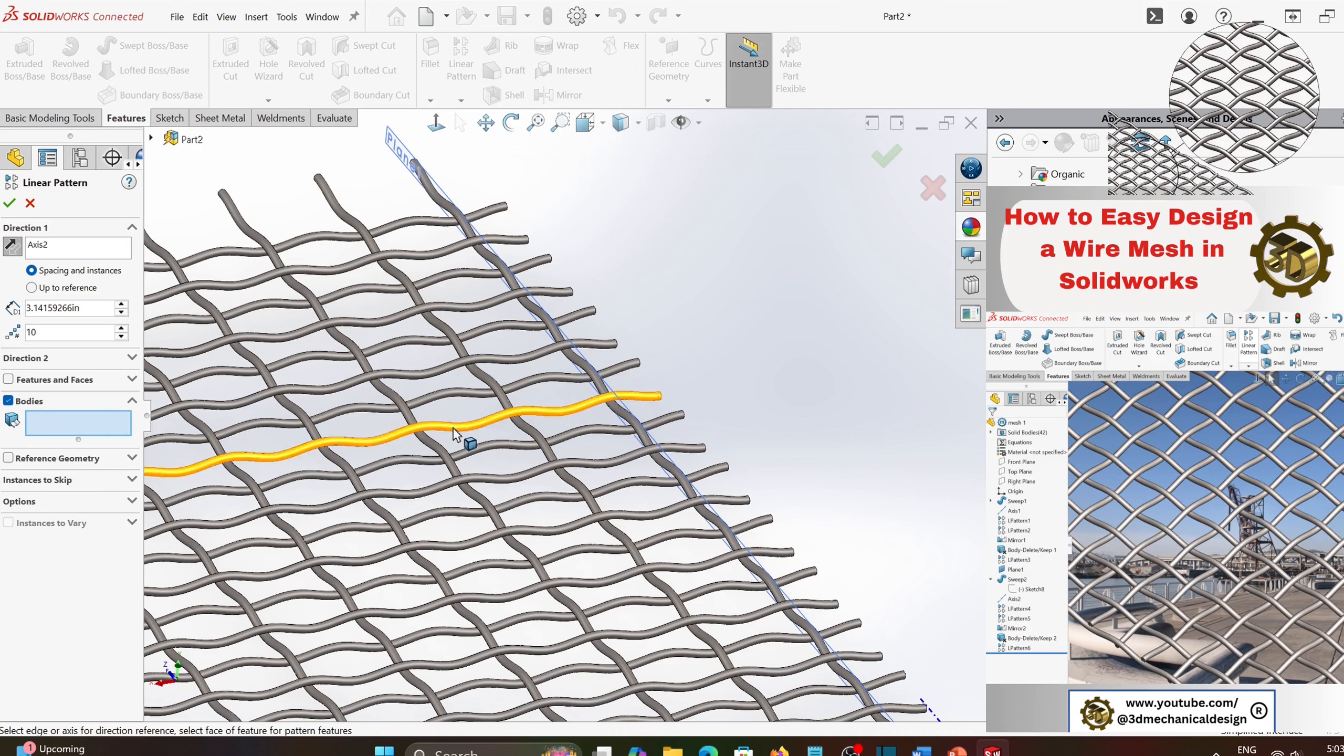
click(584, 372)
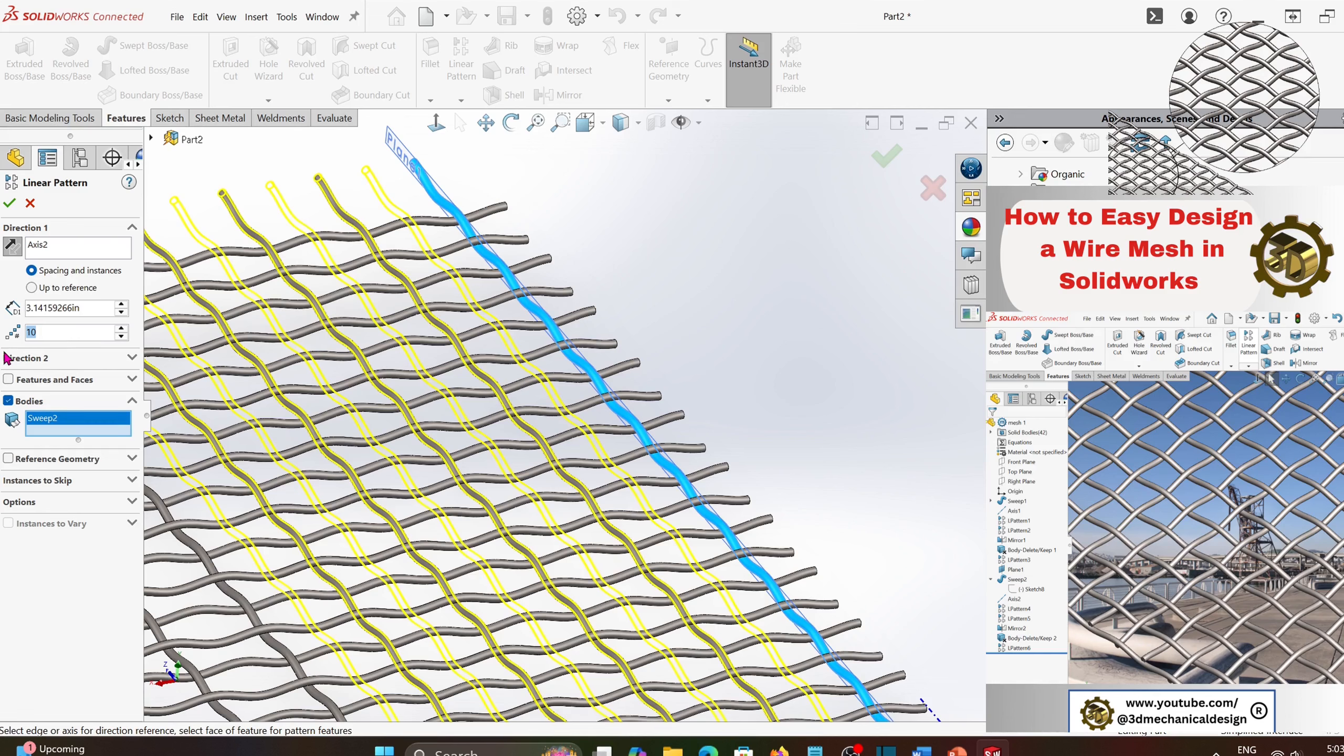
text(2)
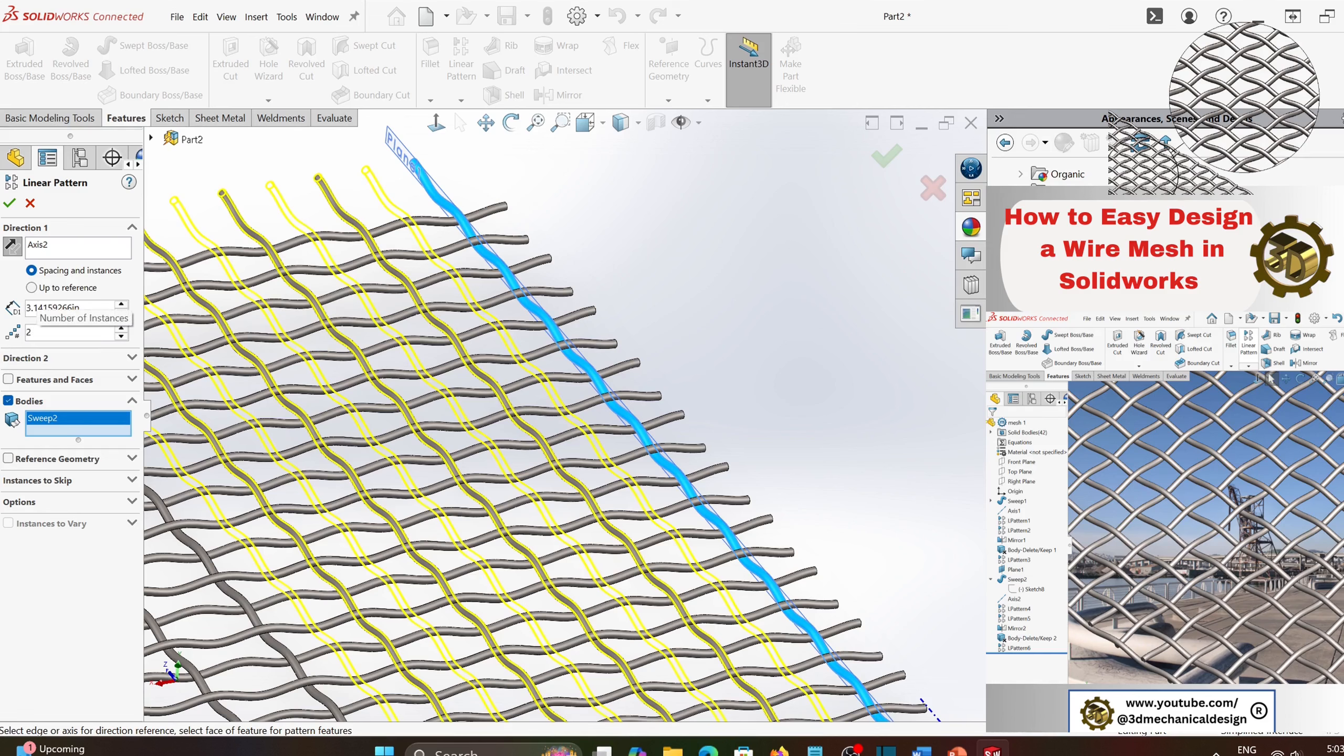
click(9, 203)
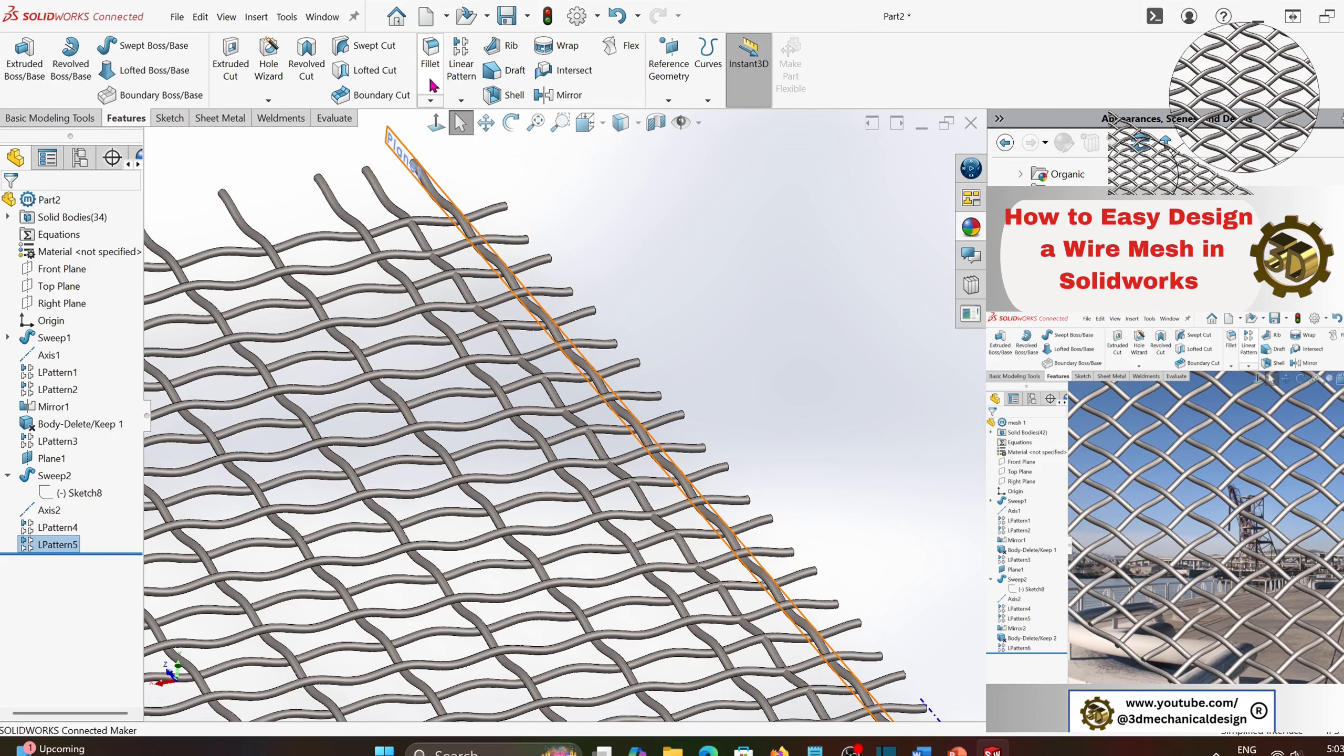
- Mirror the newly patterned half-spacing wire body about the Top Plane
click(62, 288)
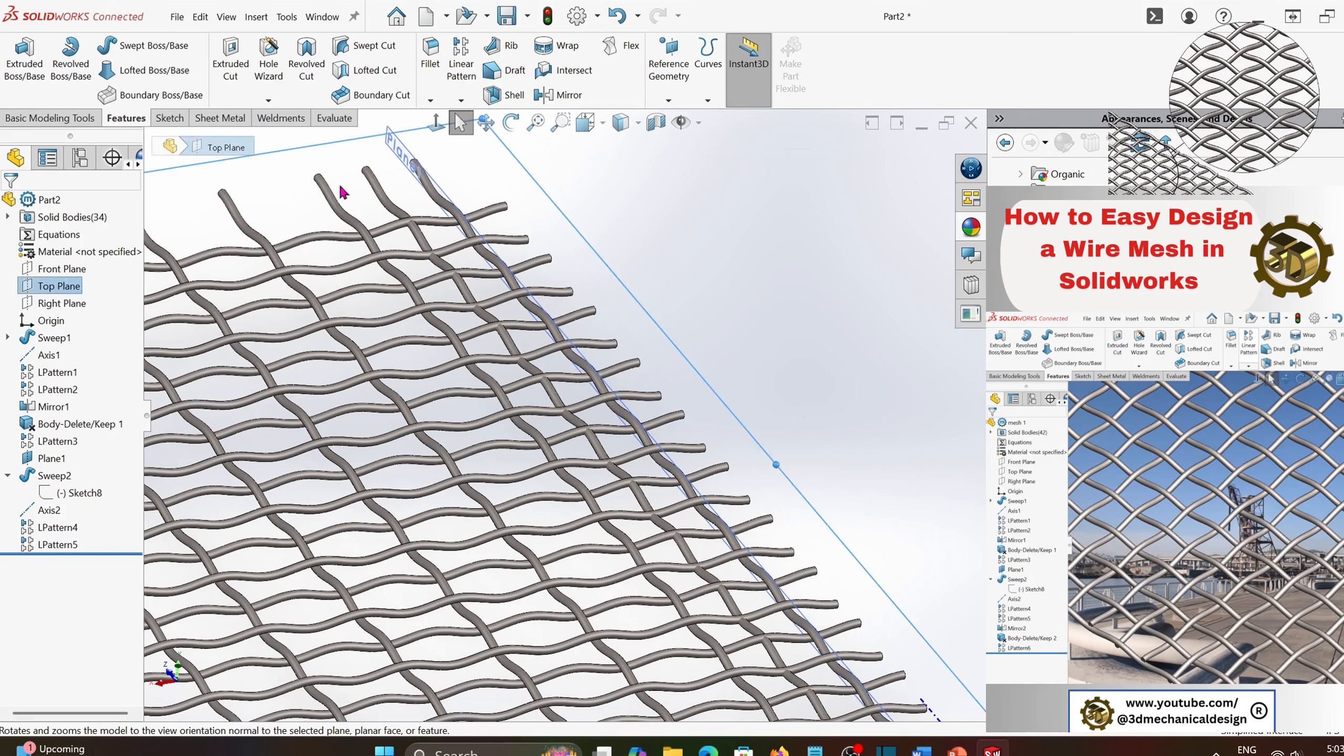
click(461, 100)
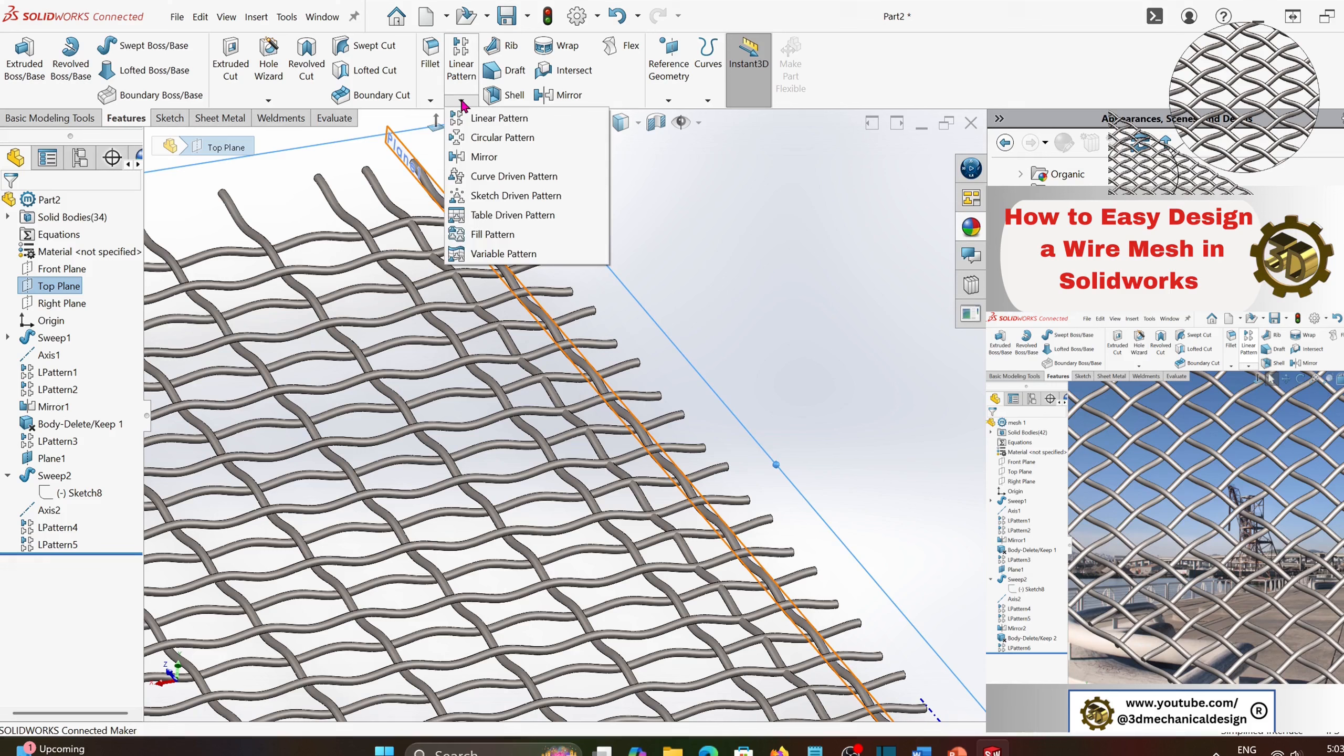
click(479, 157)
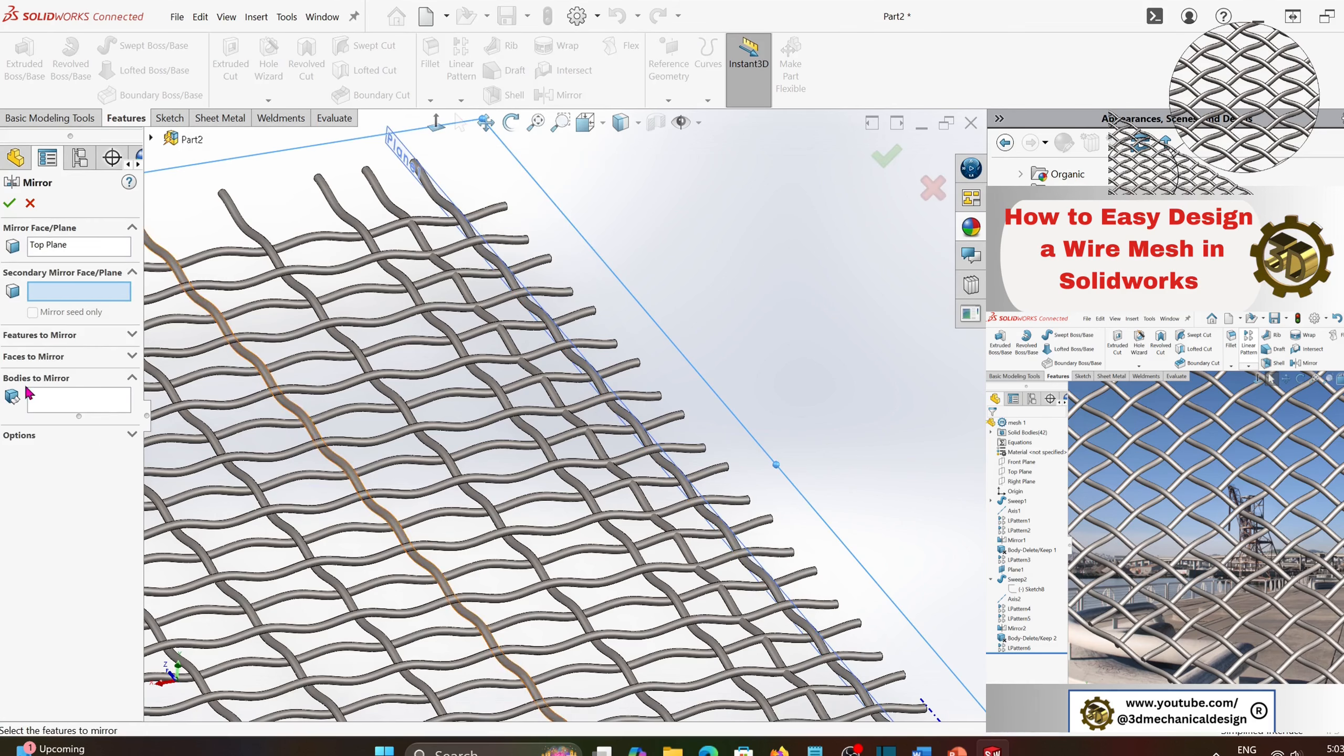
click(43, 401)
click(392, 213)
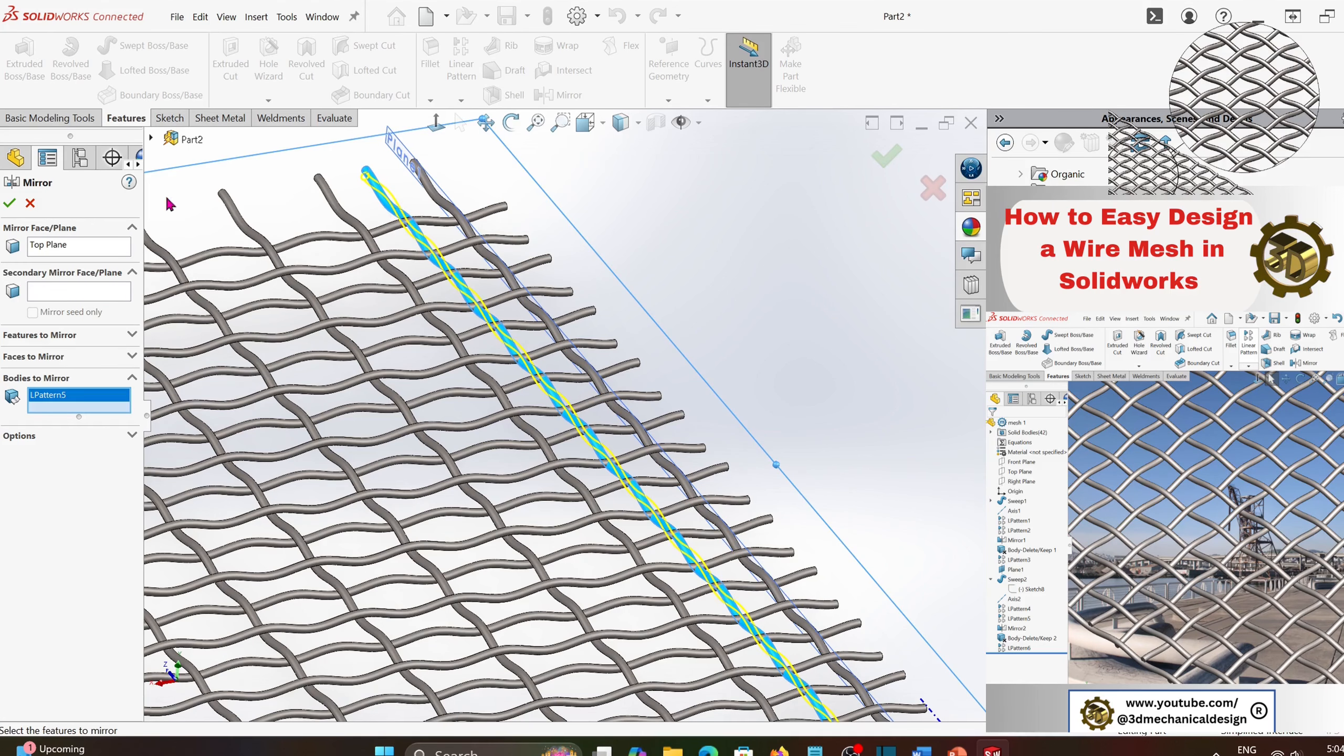
click(12, 202)
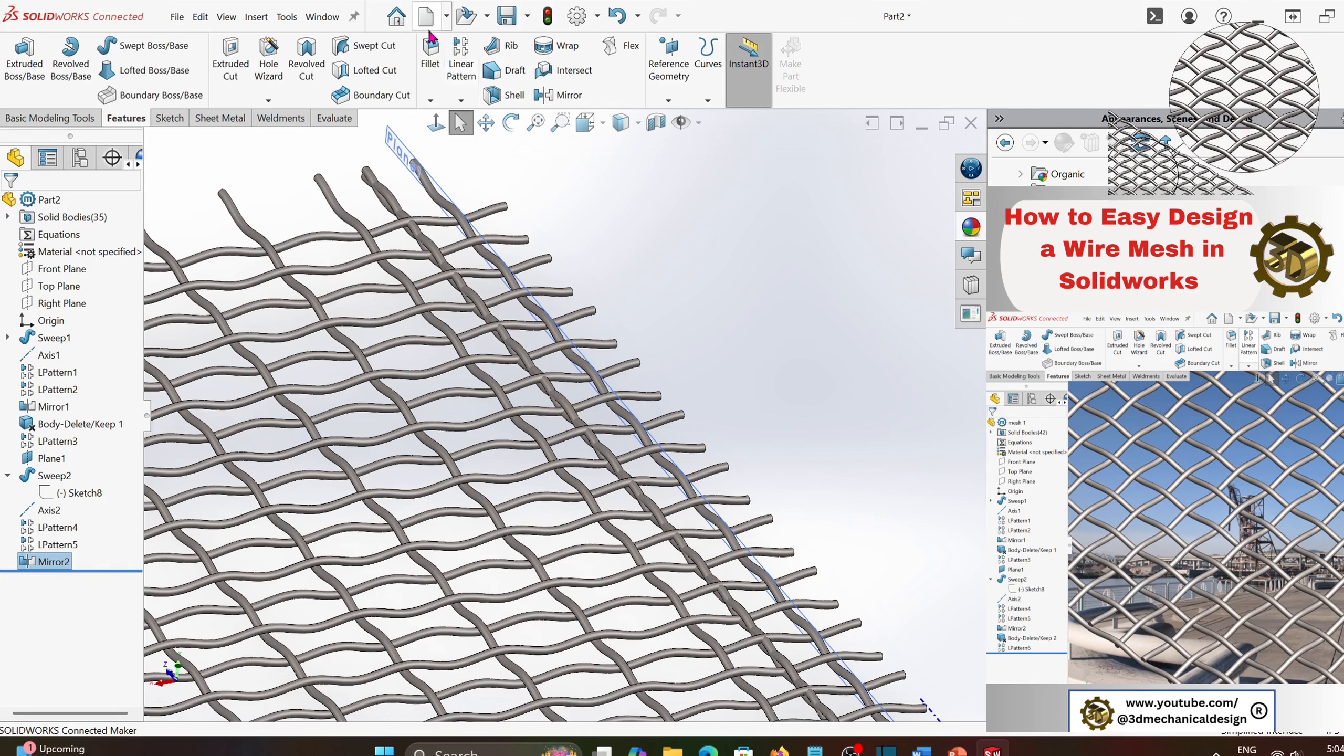
- Delete the unmirrored half-spacing wire body (LPattern5) with Delete/Keep Body, keeping its mirrored copy
click(254, 17)
mouse_move(282, 86)
click(471, 554)
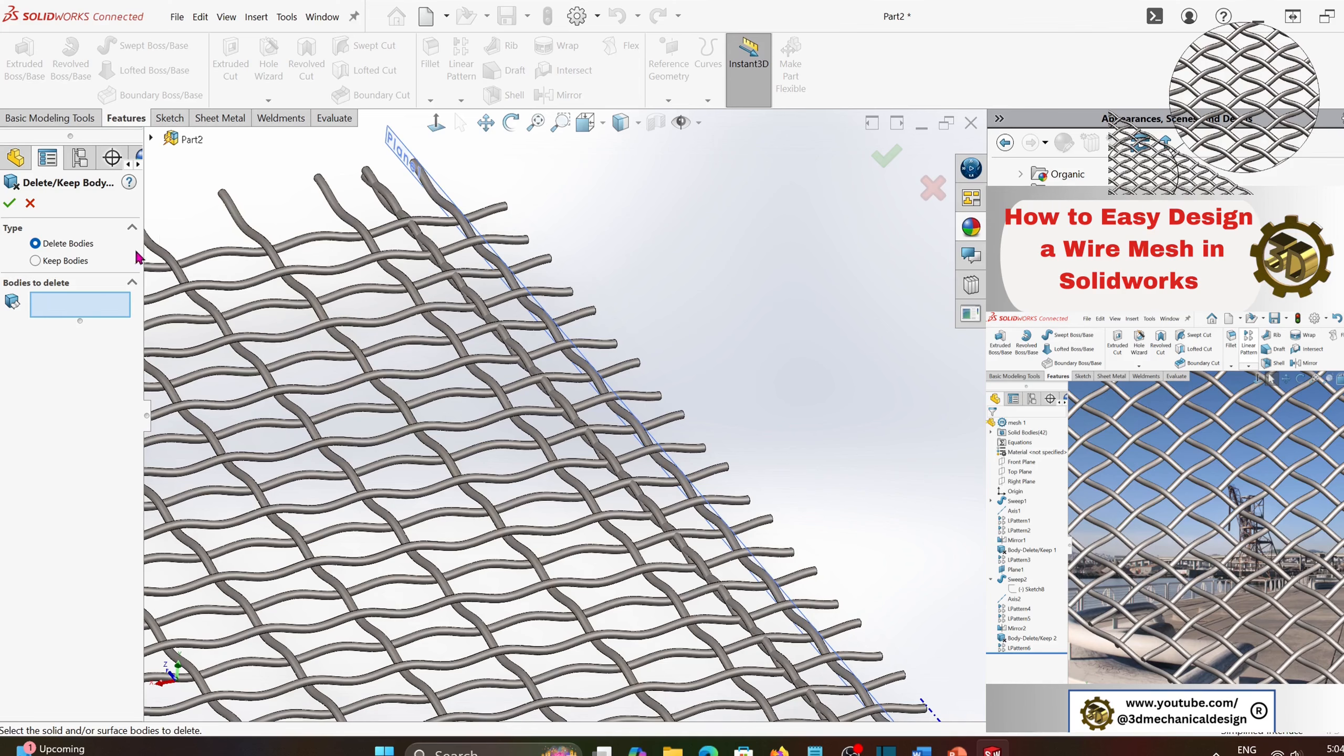
scroll(370, 214, down, 2)
click(398, 203)
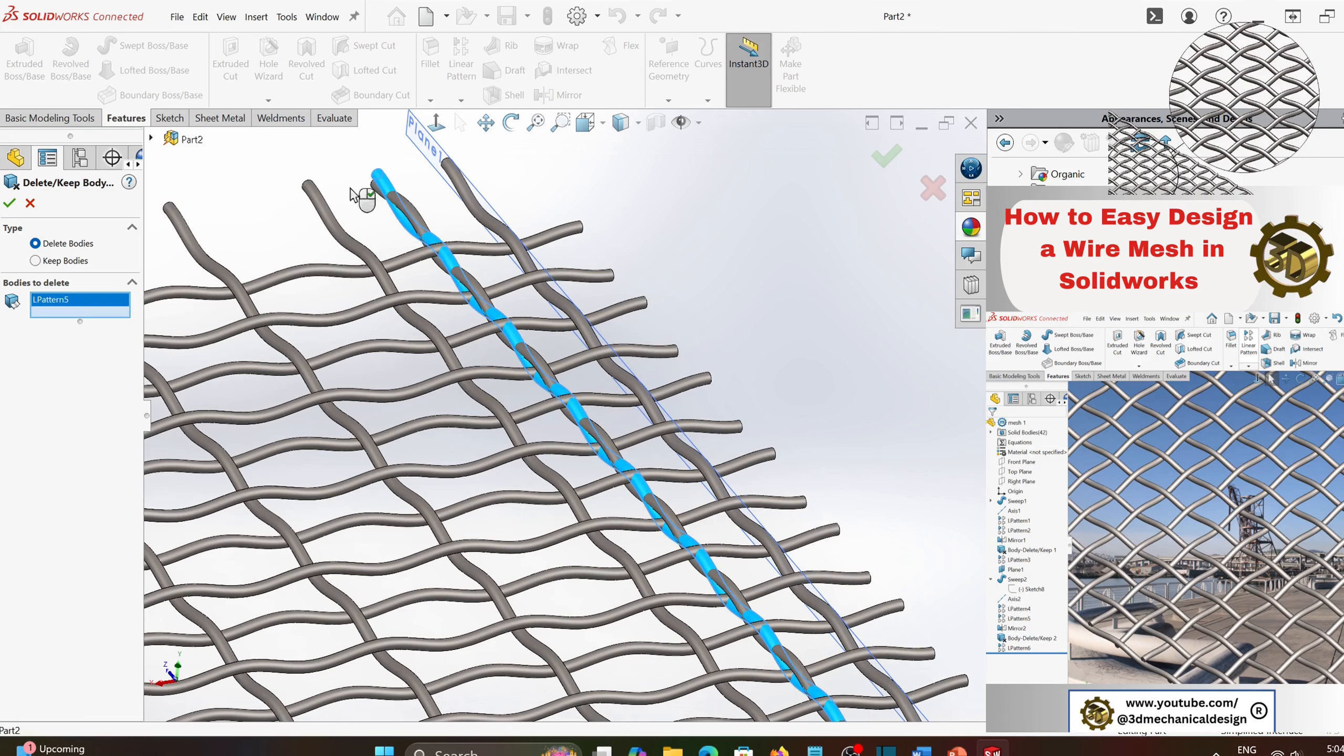
click(9, 203)
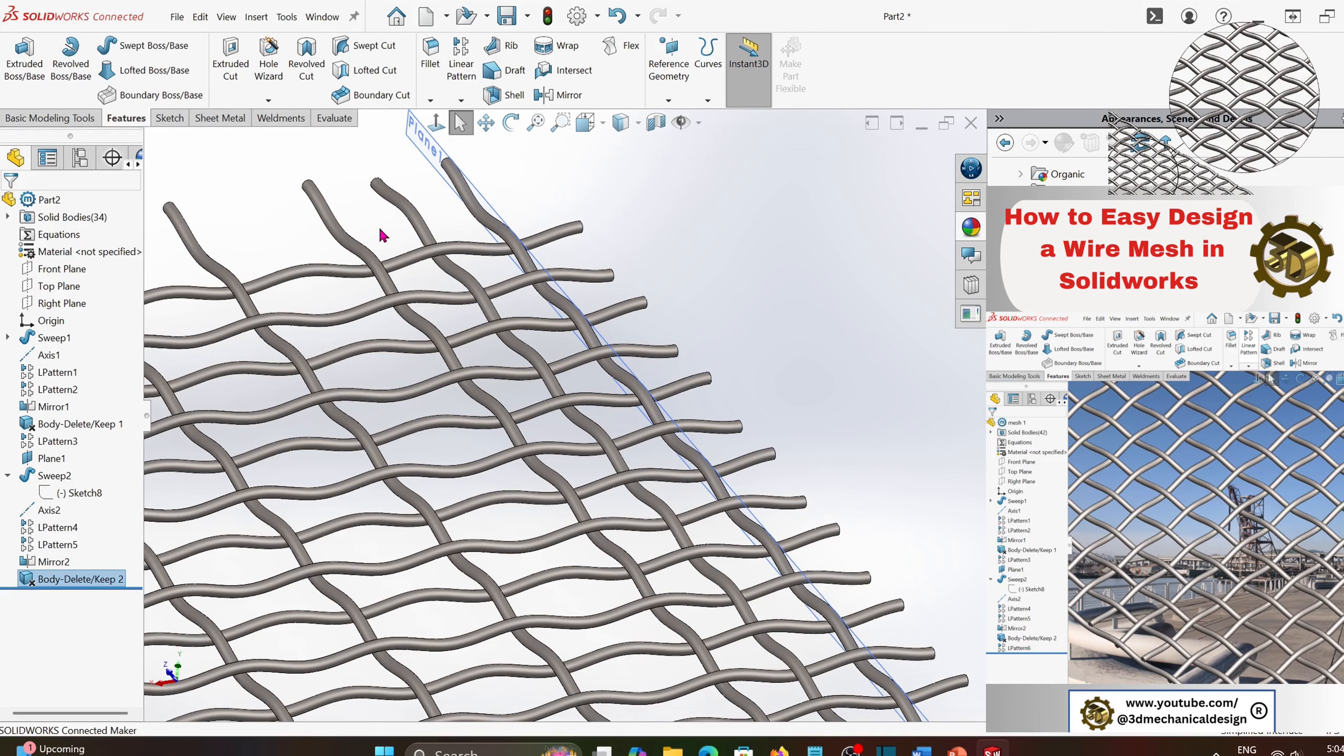
- Set up a linear pattern along Axis2 with the spacing set to pi*2 (6.28318531 in)
click(49, 510)
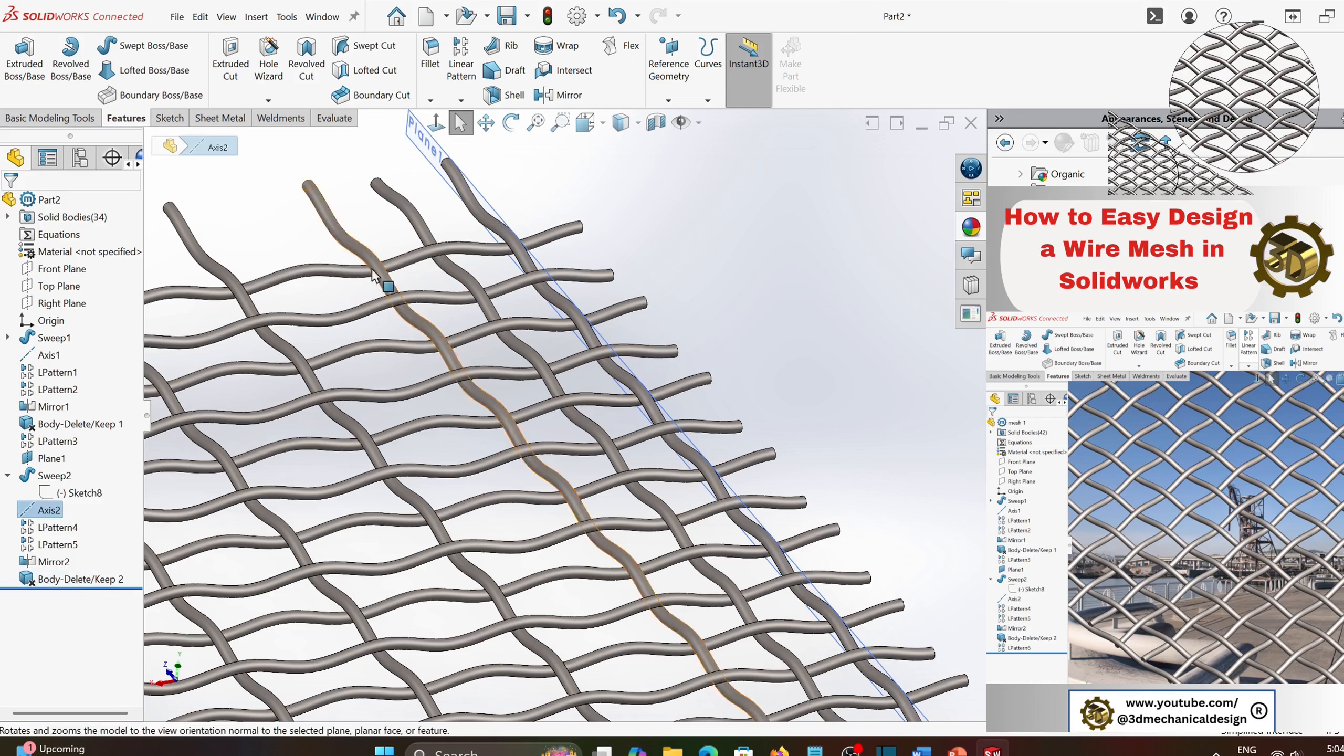
click(459, 58)
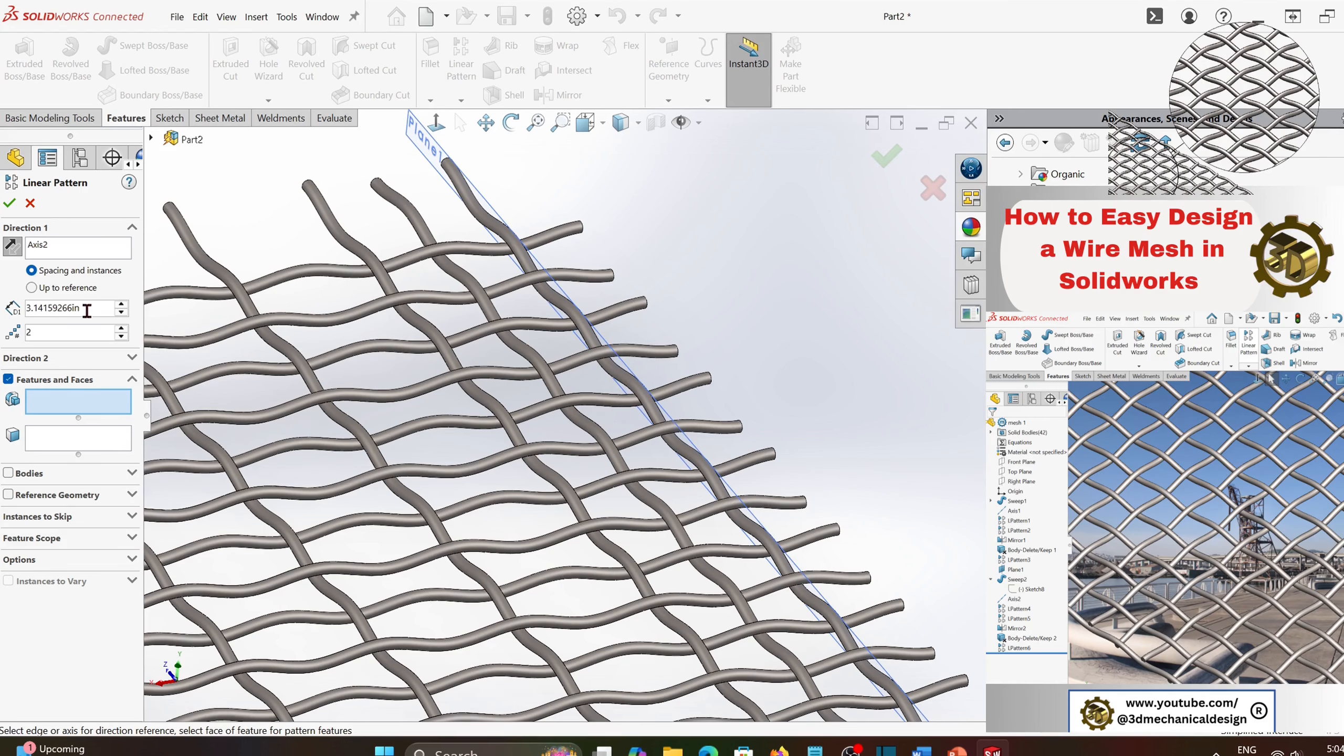
drag(87, 310, 3, 309)
text(pi)
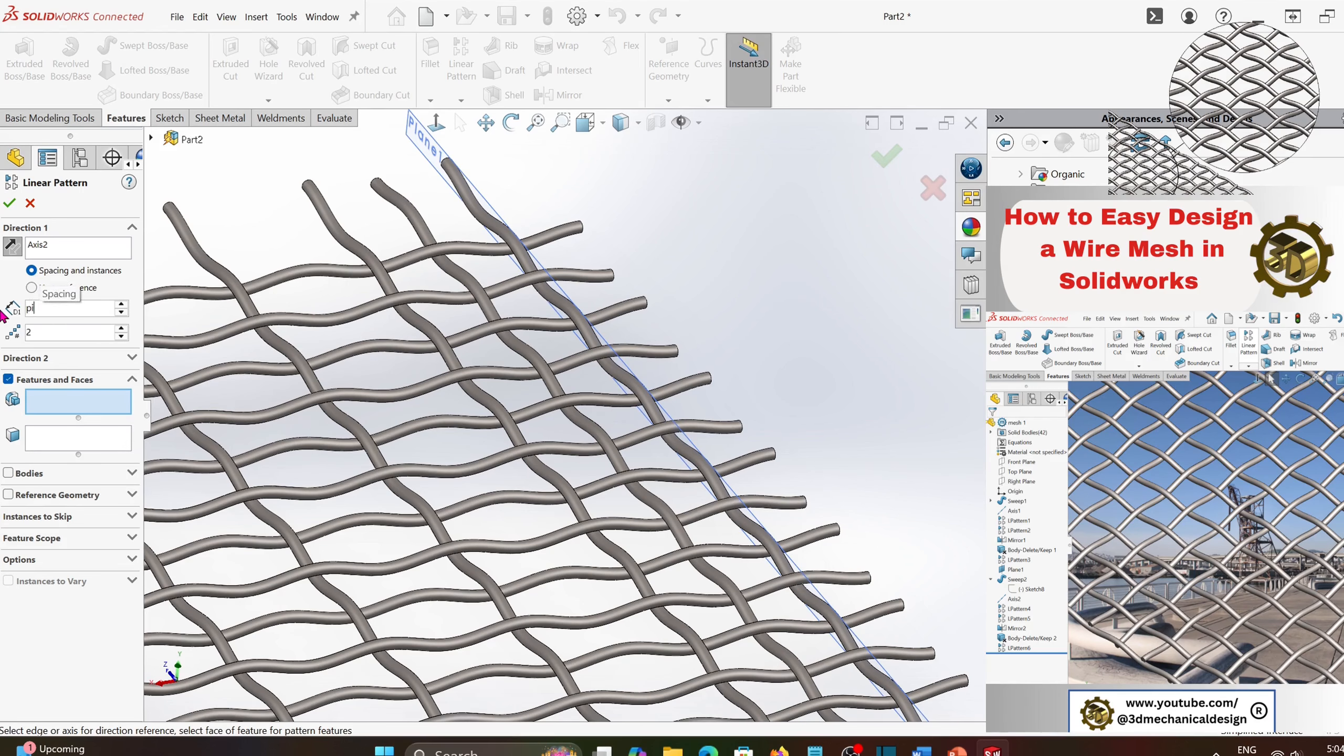
text(*2)
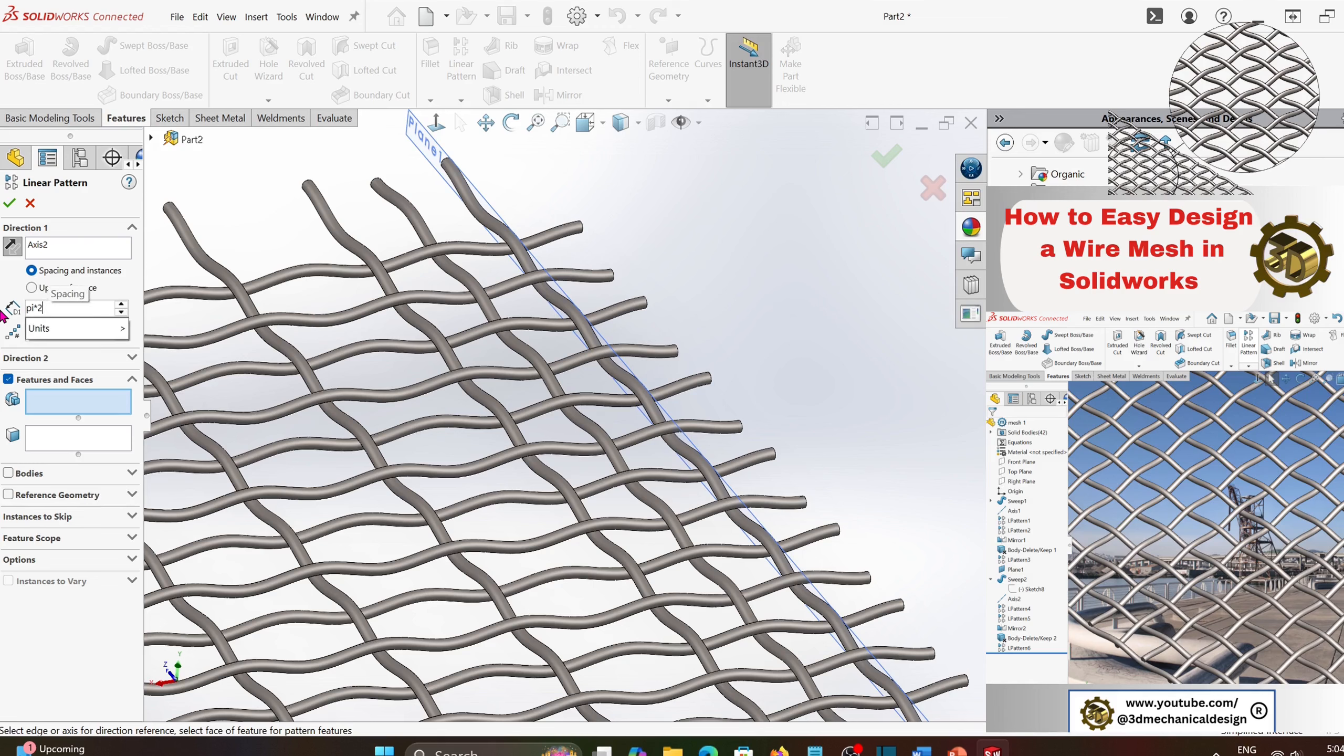
key(Return)
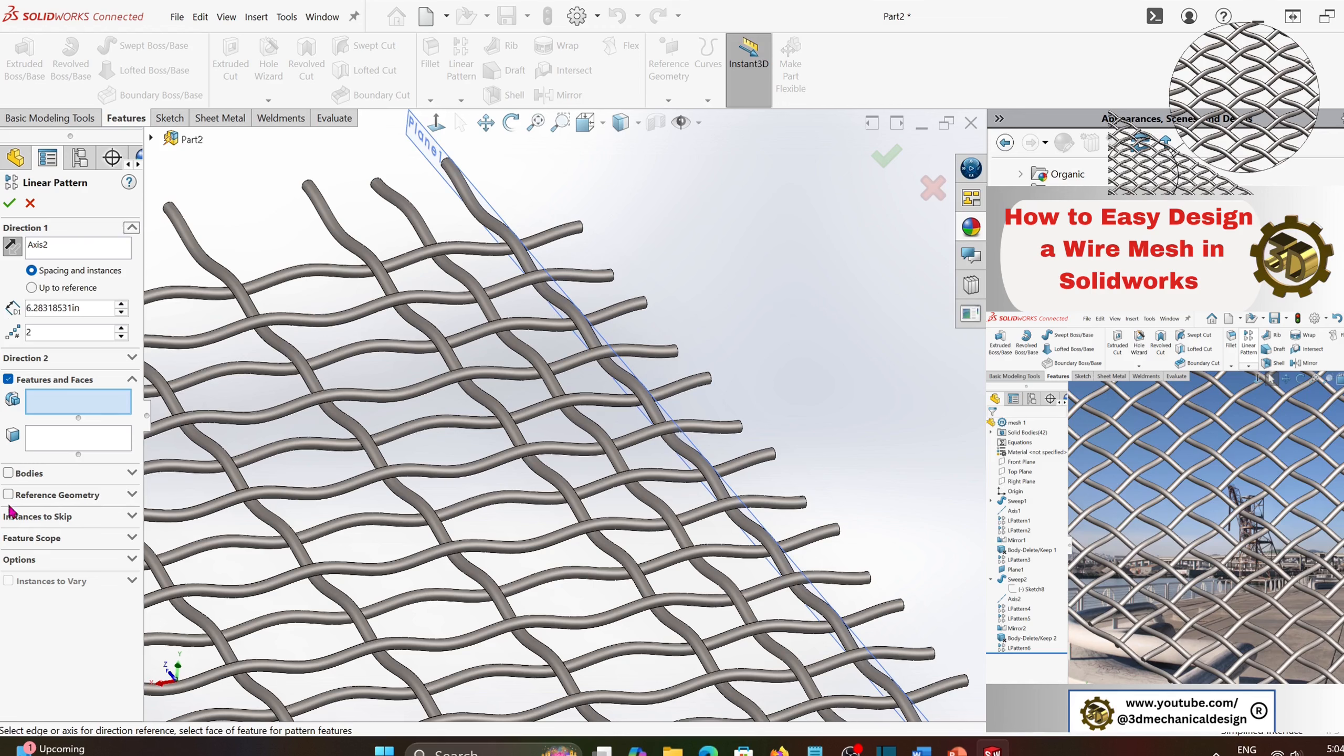
- Choose the mirrored crossing wire (Mirror2) as the body to pattern, set 9 instances and complete the pattern
click(9, 474)
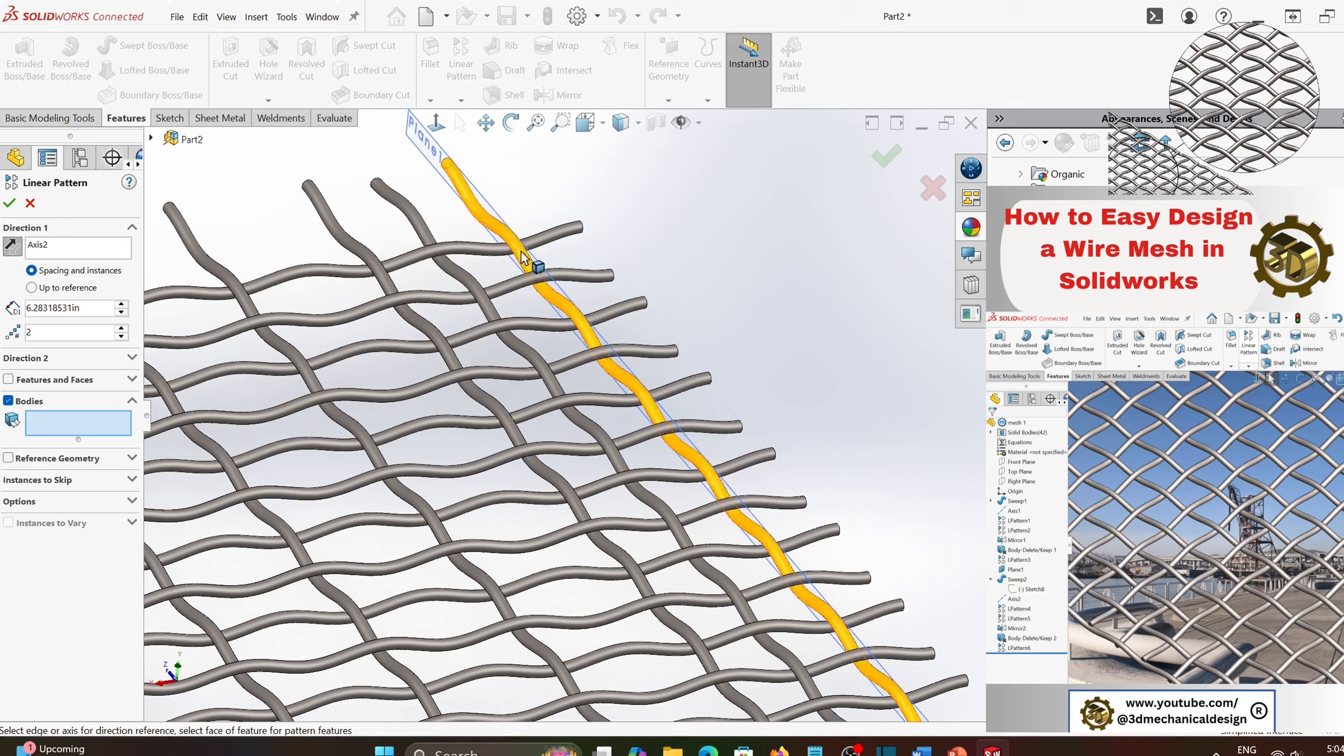
click(418, 224)
scroll(451, 334, up, 5)
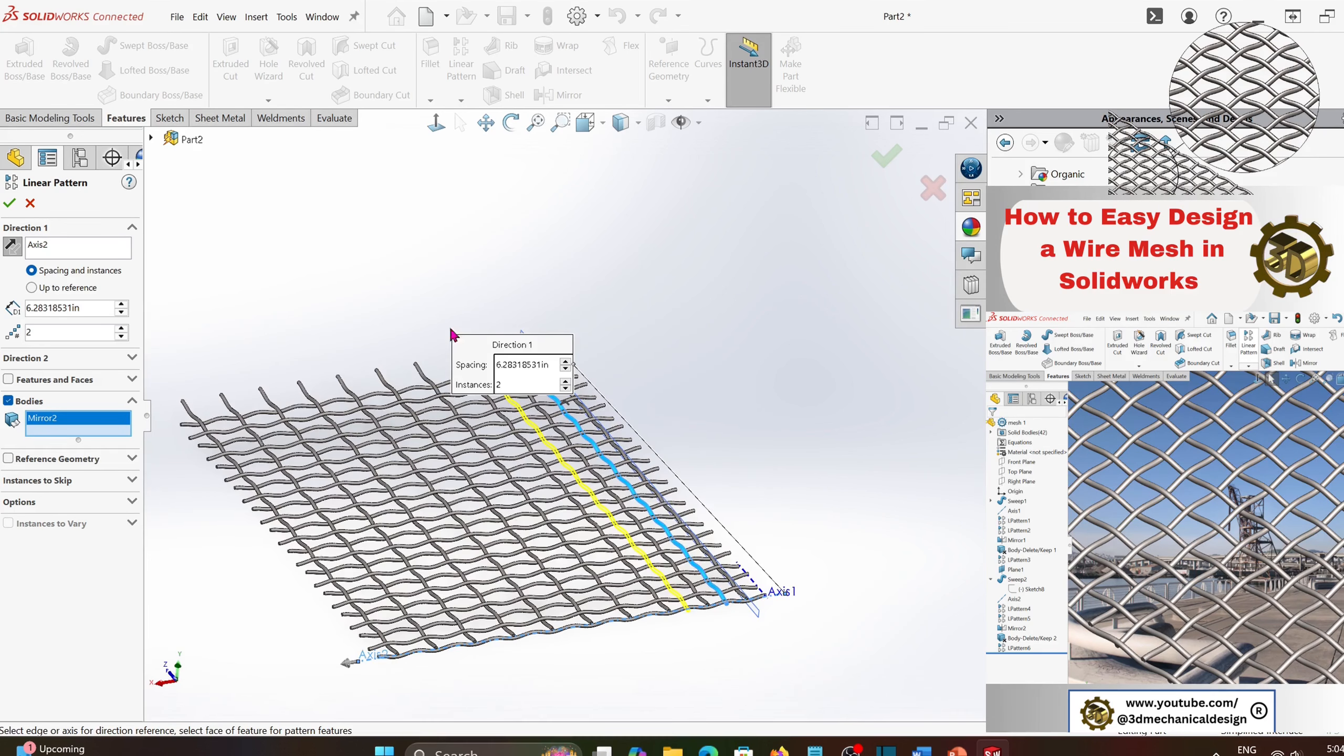
click(122, 330)
click(121, 329)
click(121, 330)
click(121, 329)
click(121, 329)
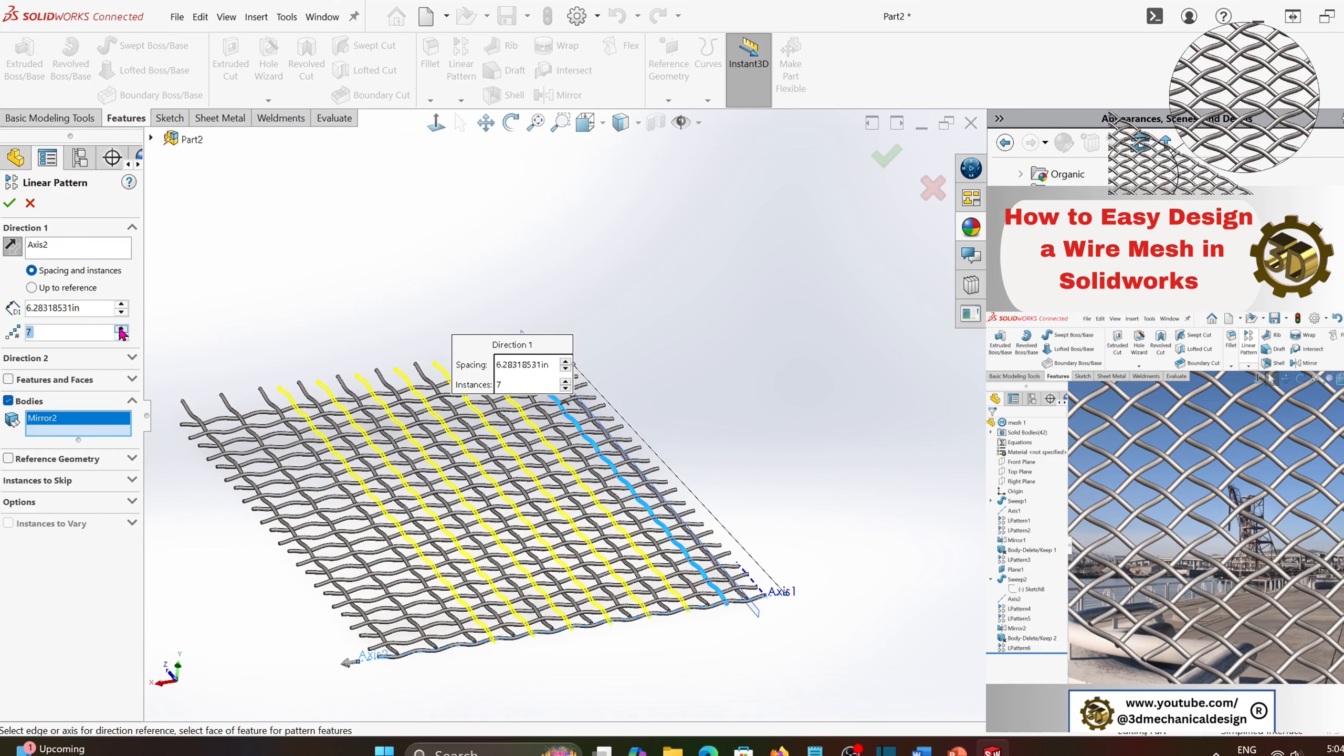
click(122, 329)
click(121, 329)
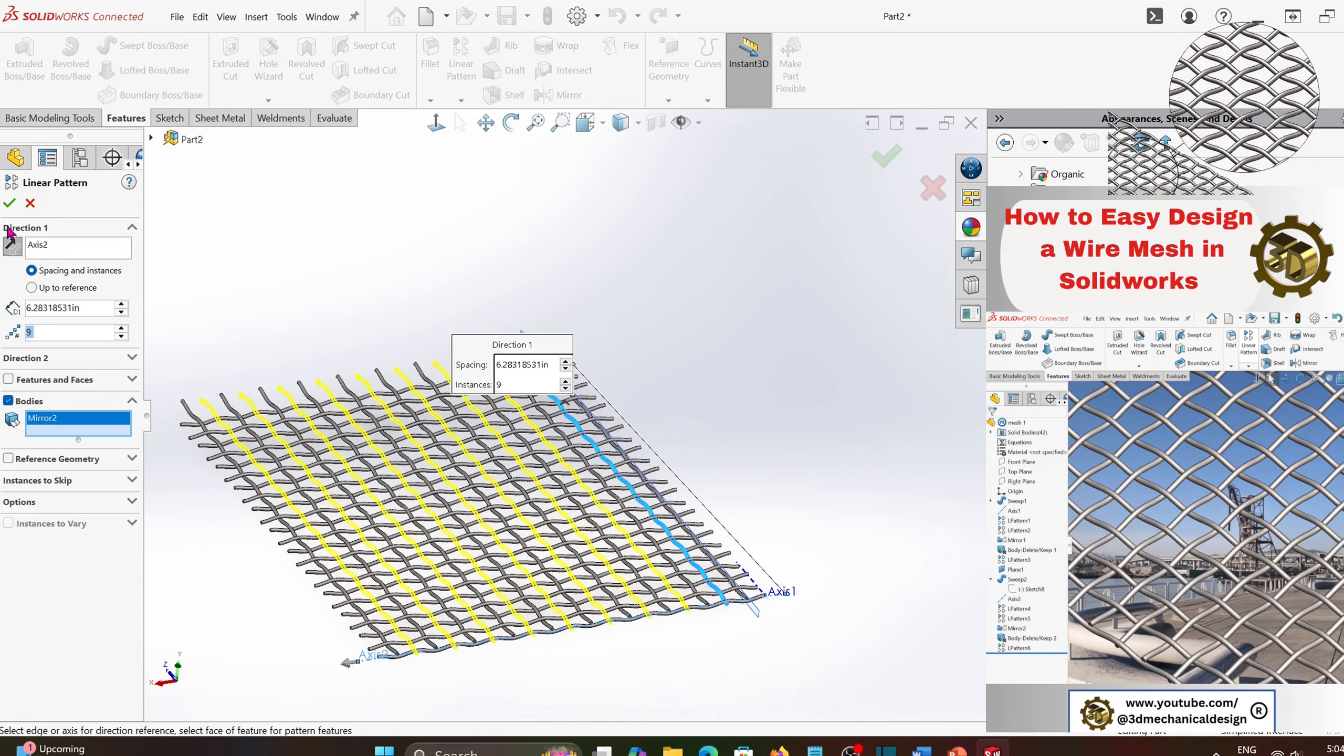
scroll(598, 540, down, 5)
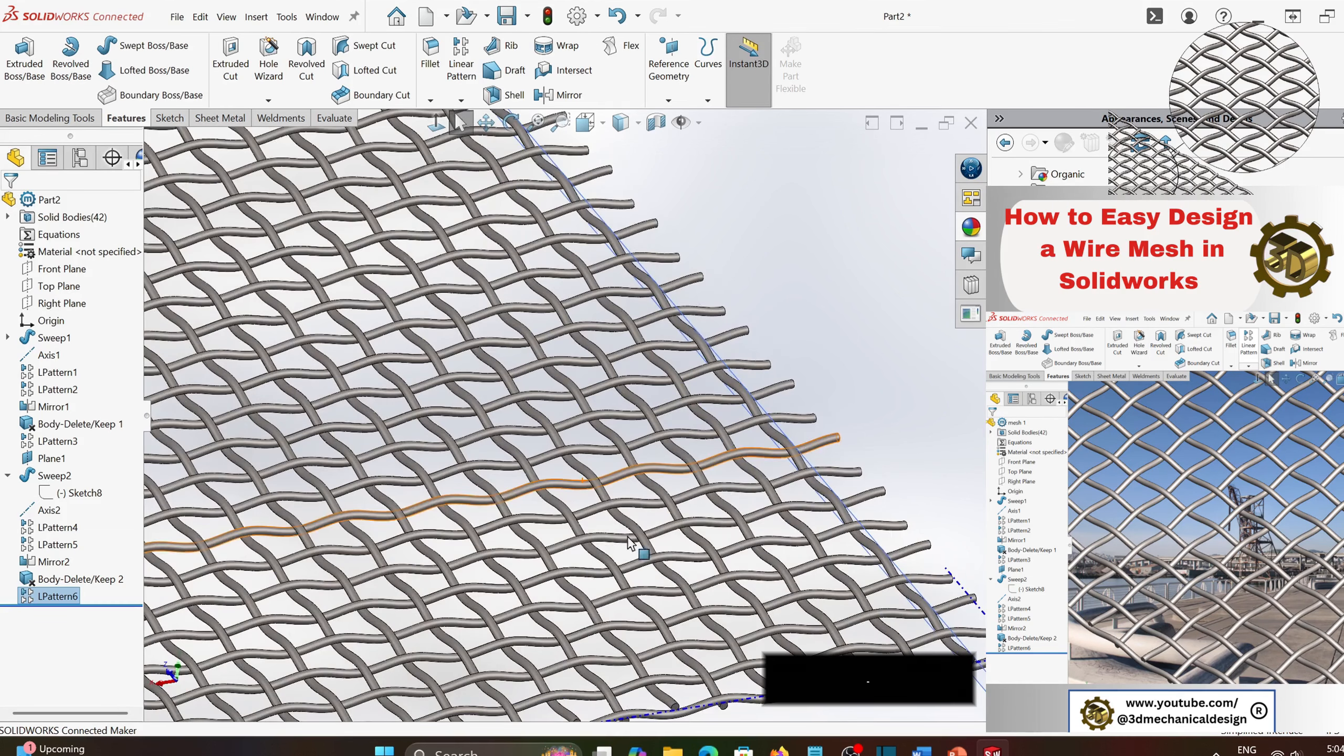
- Apply a zonal section view at Plane1 using Intersection zone 2 and inspect the interlaced wires along the cut edge
middle_drag(615, 351, 555, 354)
scroll(402, 430, up, 3)
scroll(365, 450, down, 3)
scroll(318, 438, up, 2)
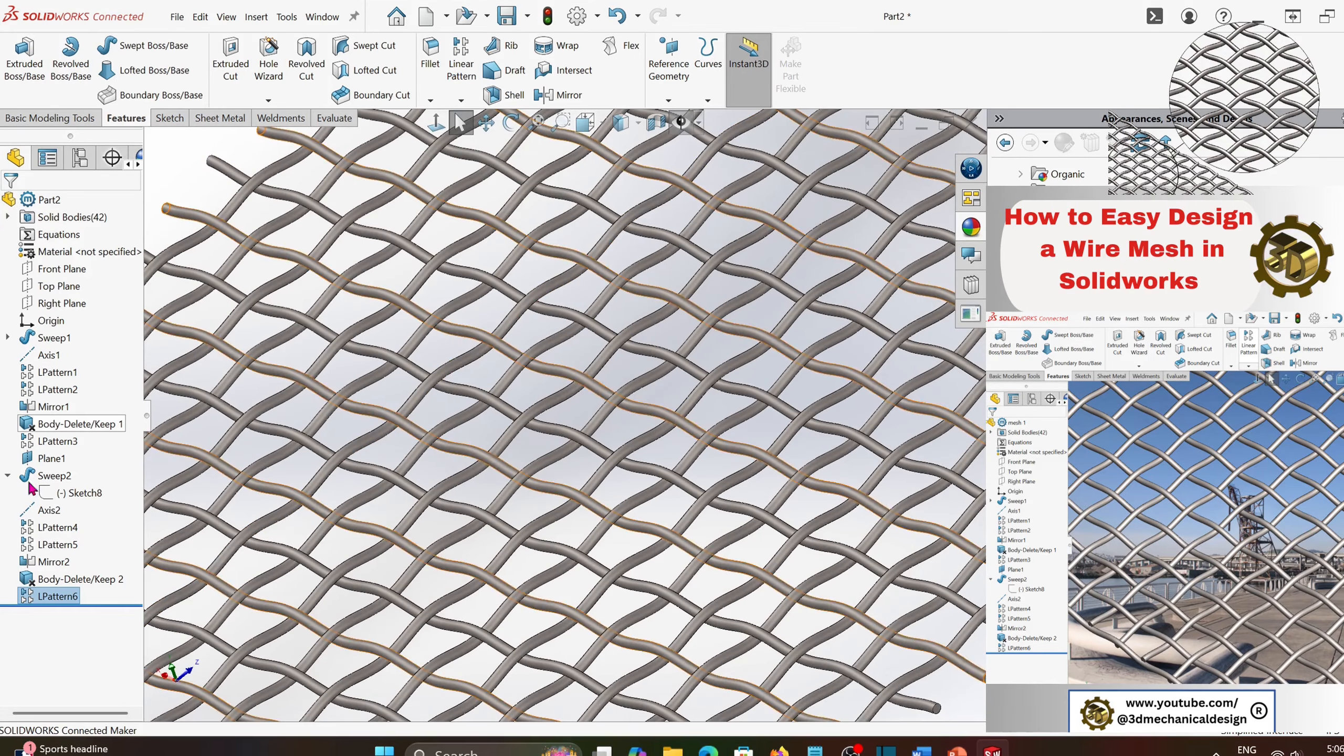
click(655, 123)
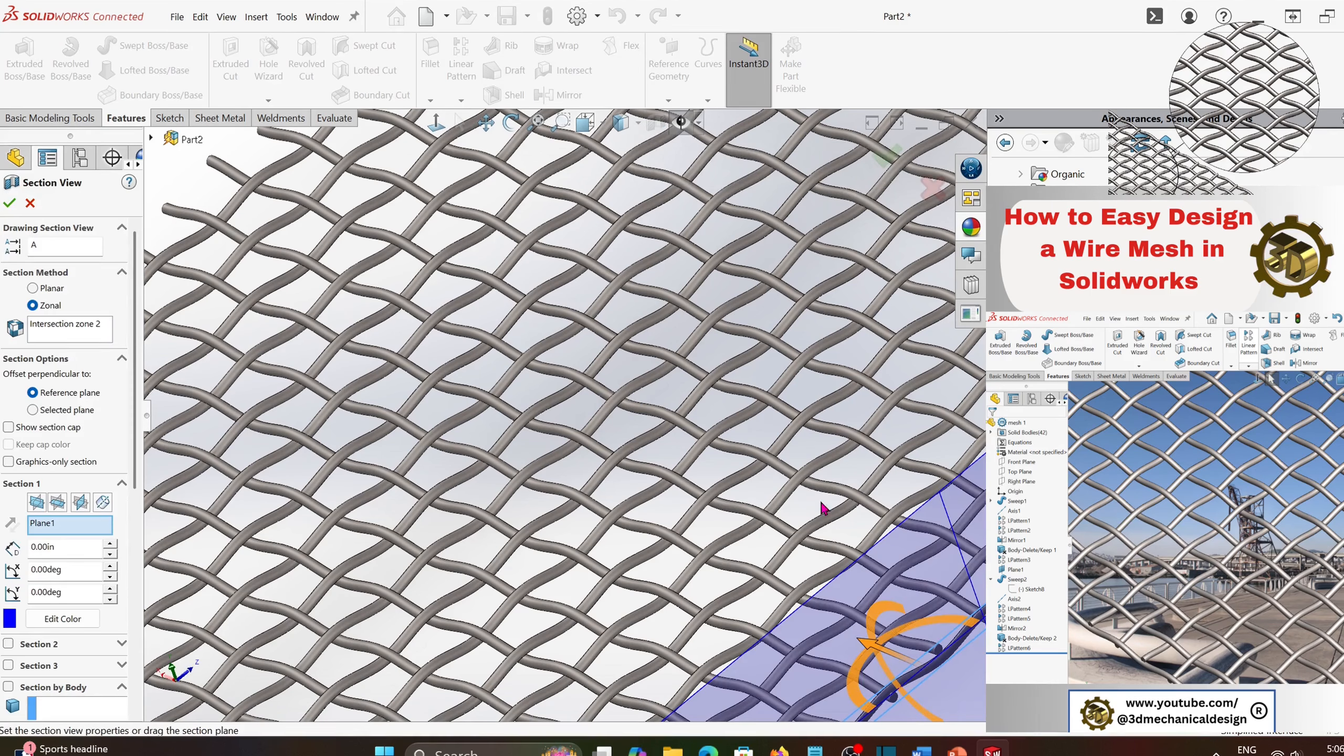
click(9, 204)
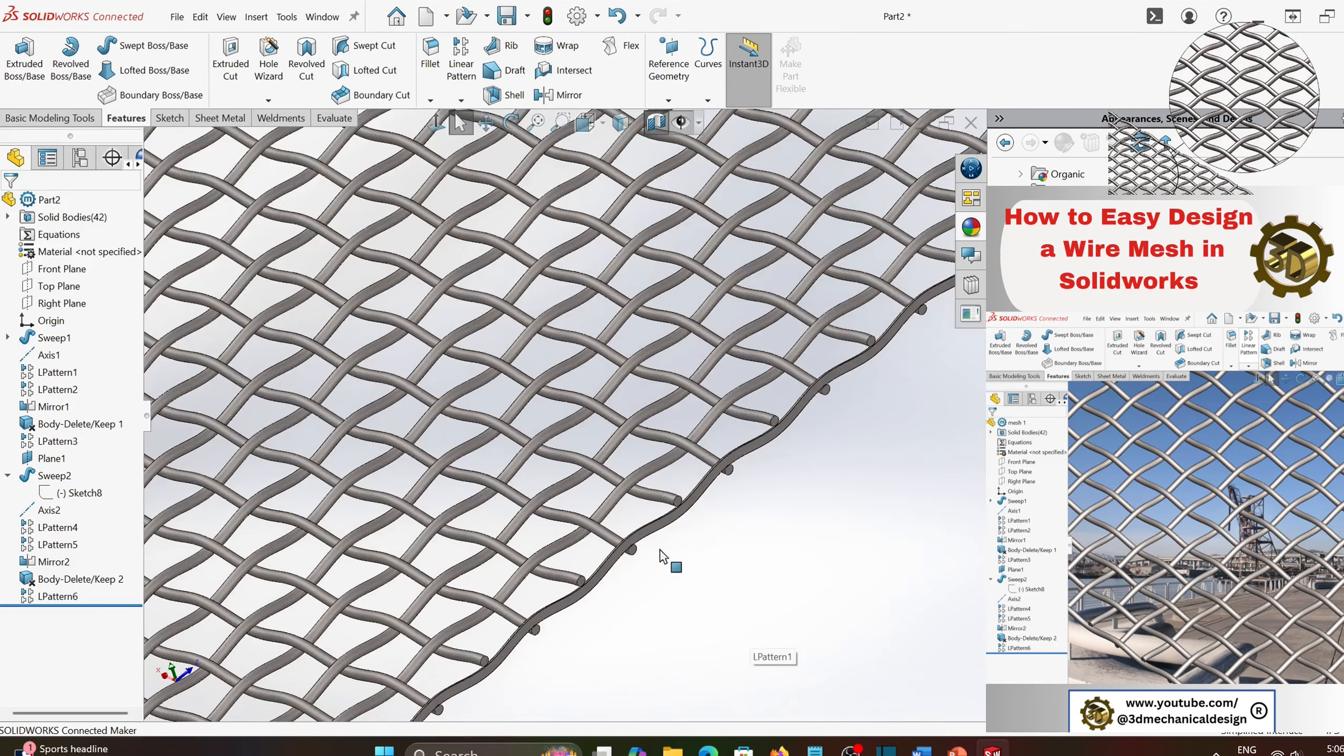
middle_drag(661, 556, 643, 497)
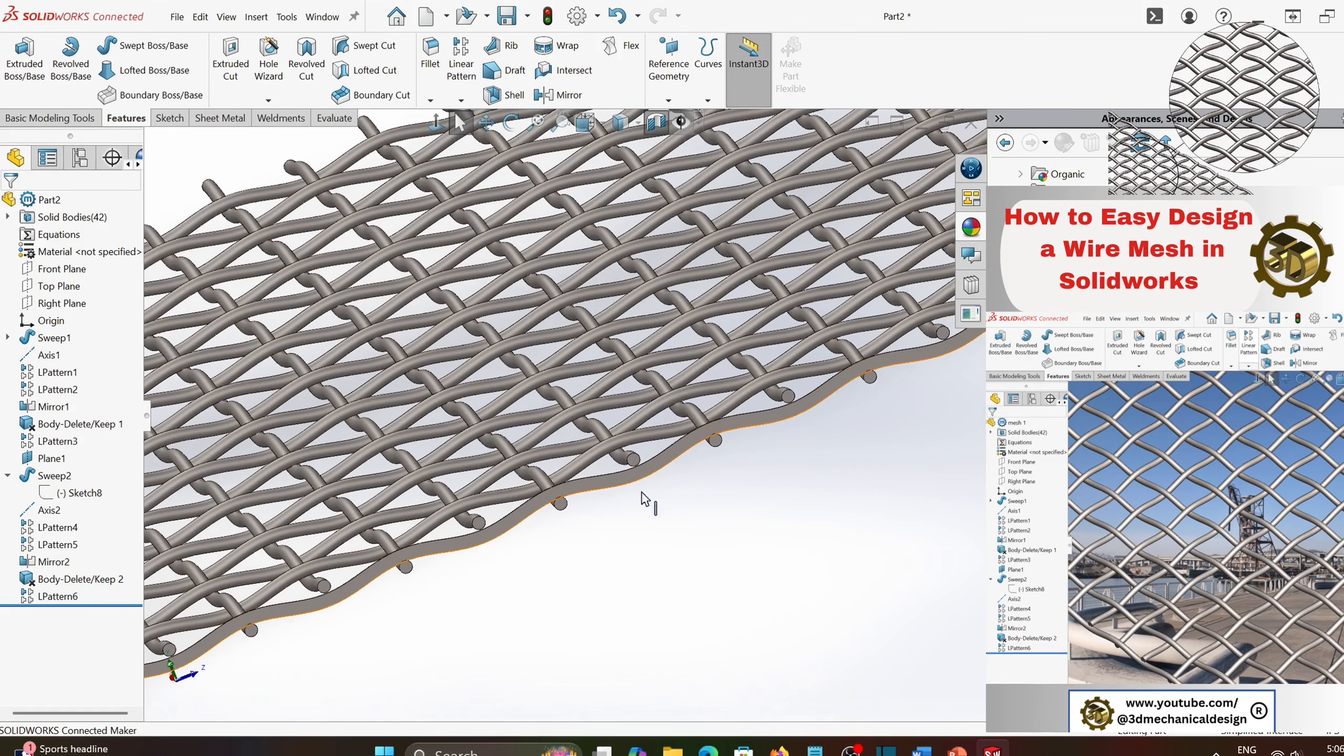
scroll(624, 513, up, 1)
scroll(615, 514, down, 1)
scroll(615, 513, up, 1)
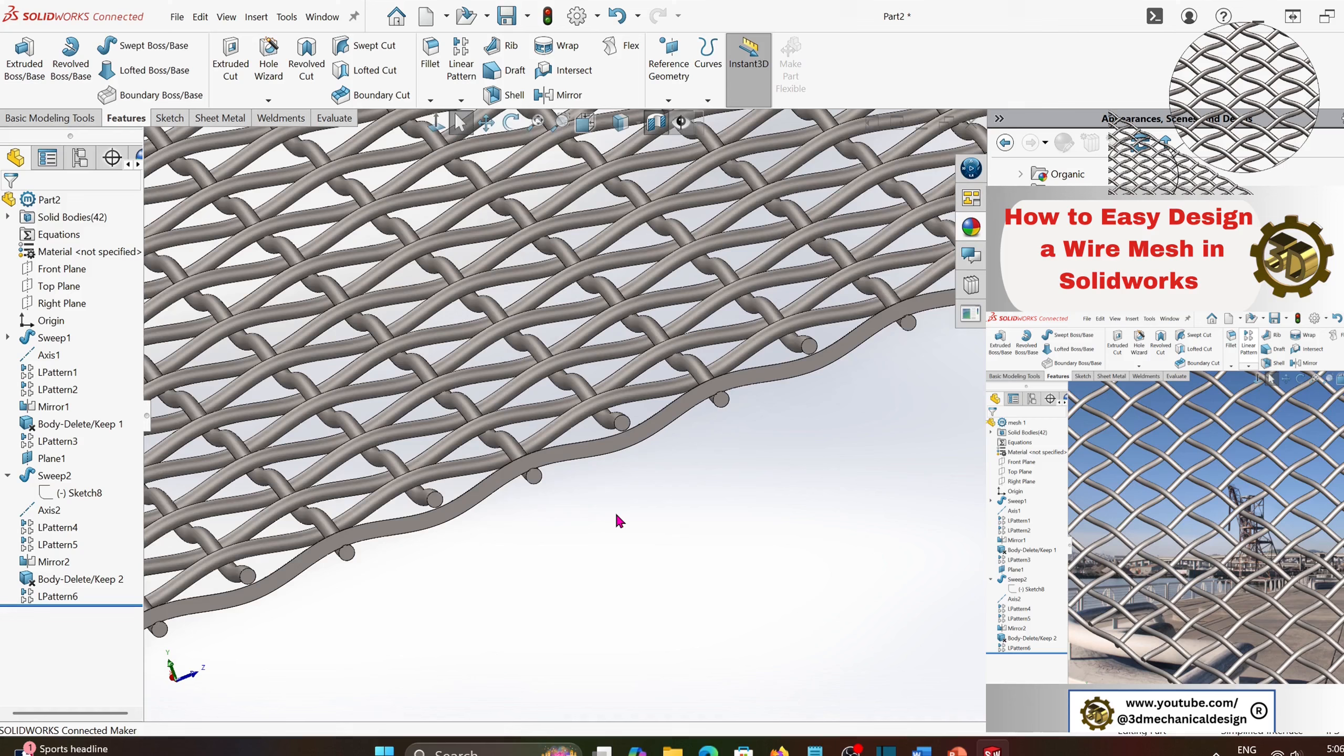
scroll(615, 513, down, 1)
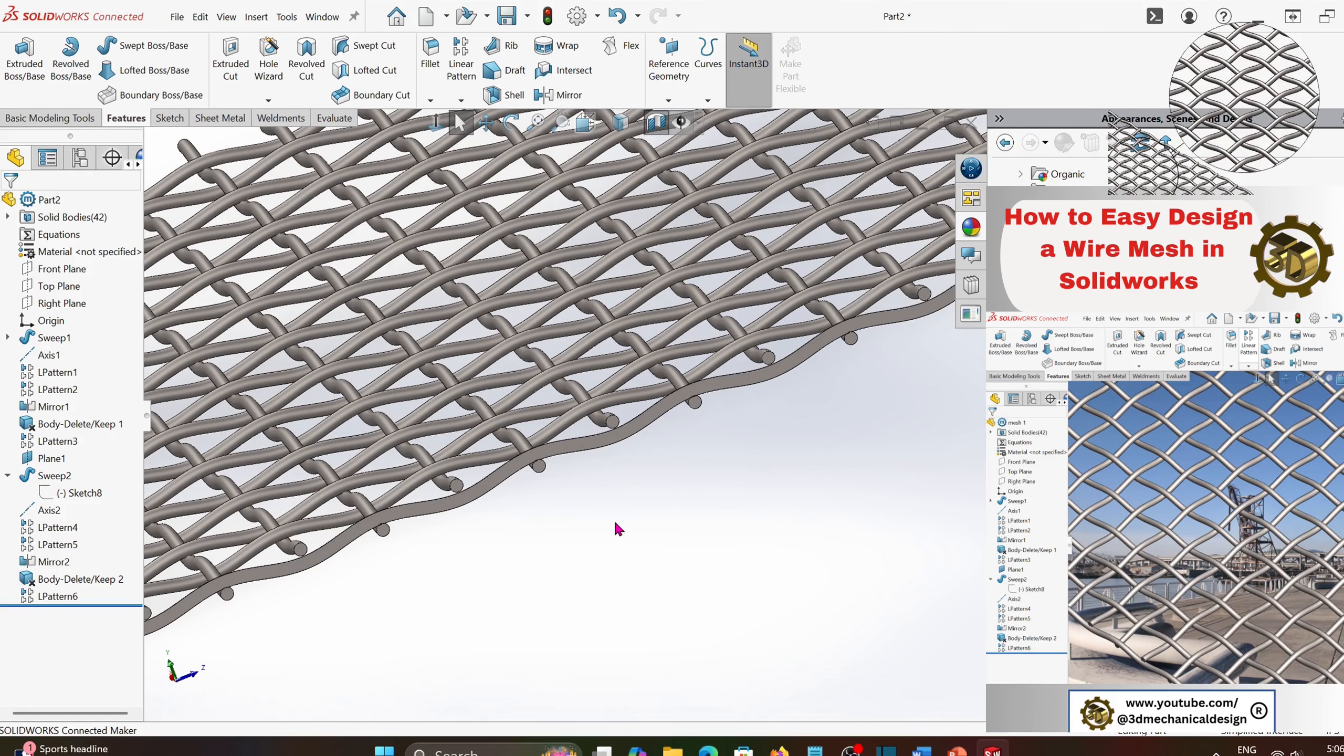